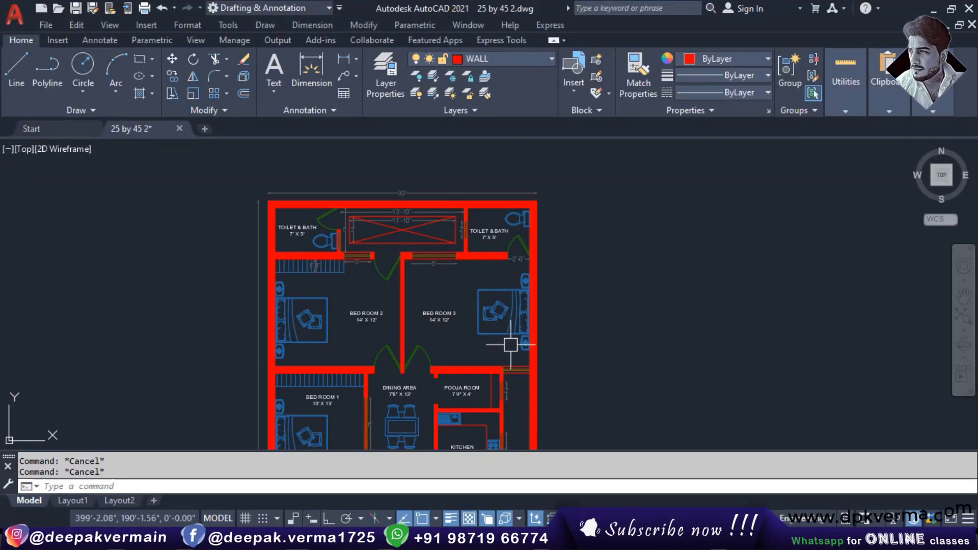
Step: Try the dining door's flip grip twice and a stretch grip, cancelling so it stays unchanged
{"action": "scroll", "coordinate": [381, 379], "scroll_direction": "up", "scroll_amount": 2}
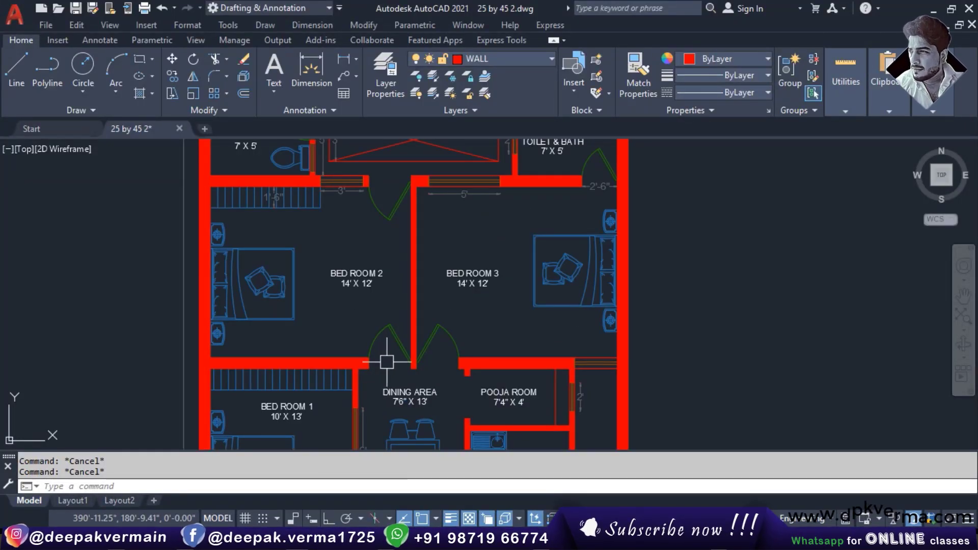
{"action": "scroll", "coordinate": [392, 357], "scroll_direction": "up", "scroll_amount": 2}
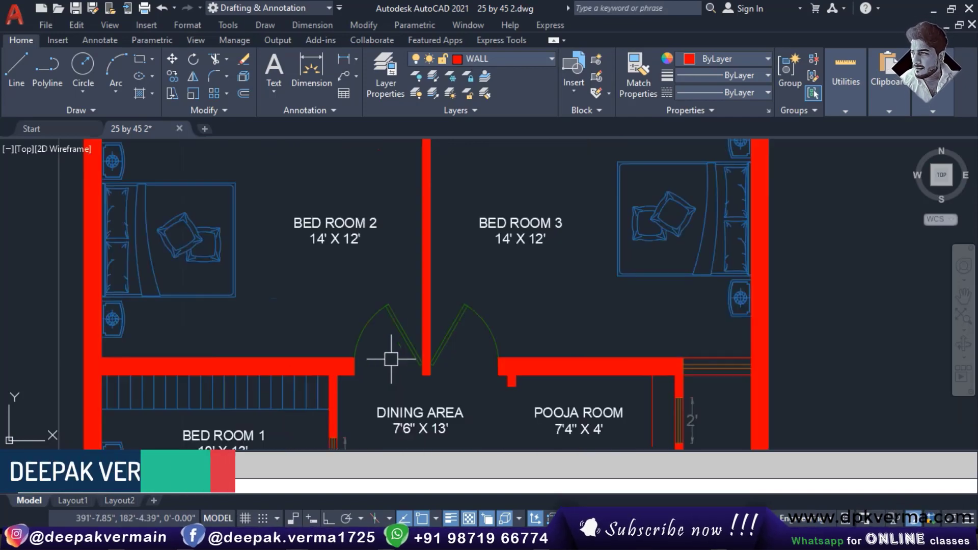
{"action": "left_click", "coordinate": [415, 340]}
{"action": "scroll", "coordinate": [404, 366], "scroll_direction": "down", "scroll_amount": 4}
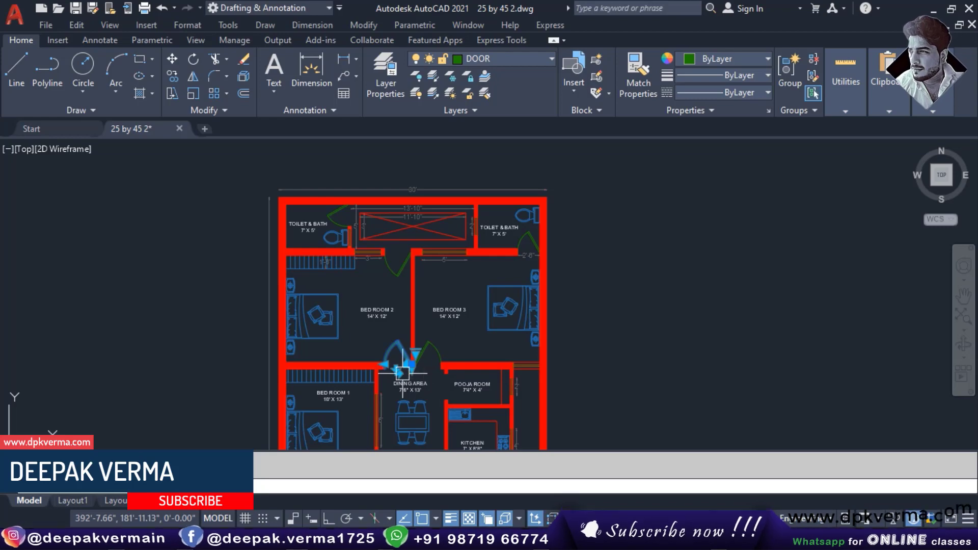
{"action": "scroll", "coordinate": [431, 390], "scroll_direction": "up", "scroll_amount": 2}
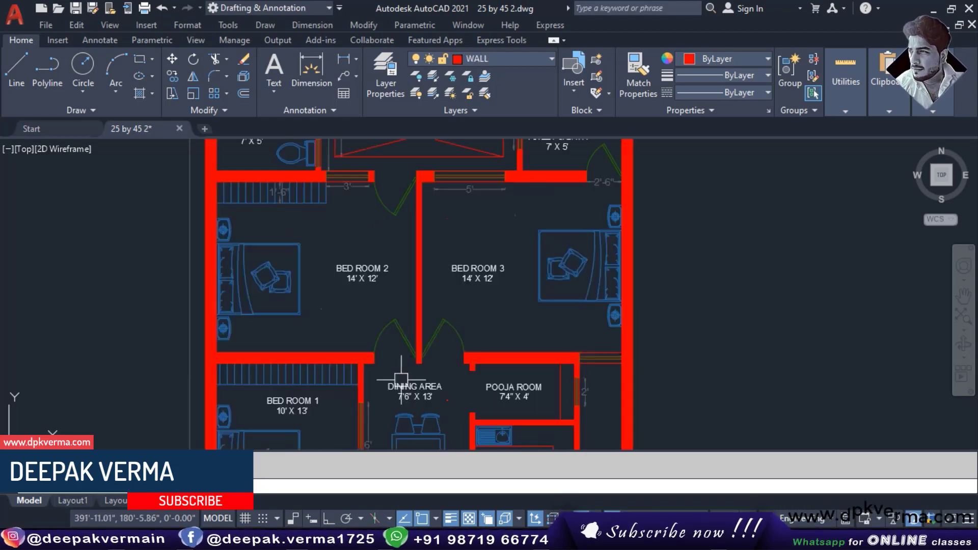
{"action": "scroll", "coordinate": [407, 315], "scroll_direction": "up", "scroll_amount": 2}
{"action": "scroll", "coordinate": [402, 326], "scroll_direction": "up", "scroll_amount": 1}
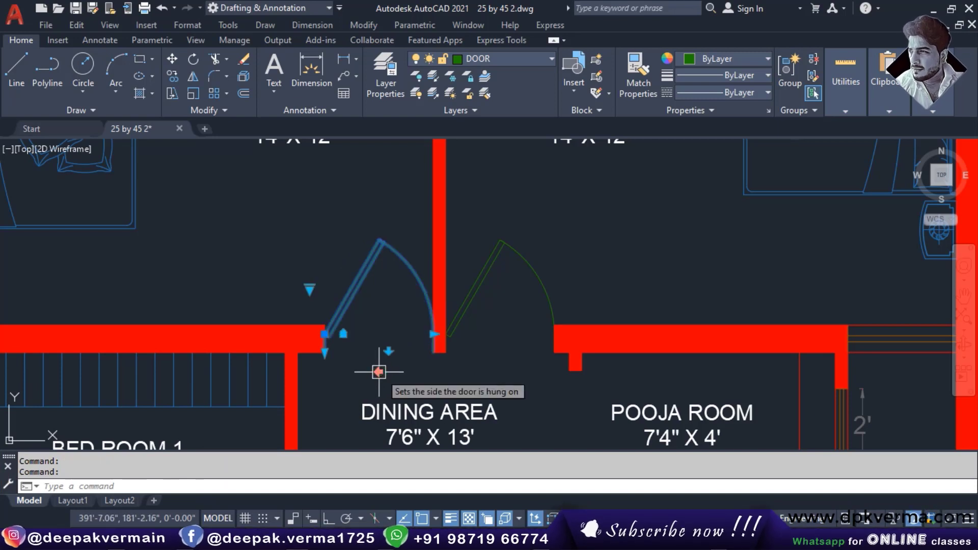
{"action": "left_click", "coordinate": [371, 351]}
{"action": "left_click", "coordinate": [371, 334]}
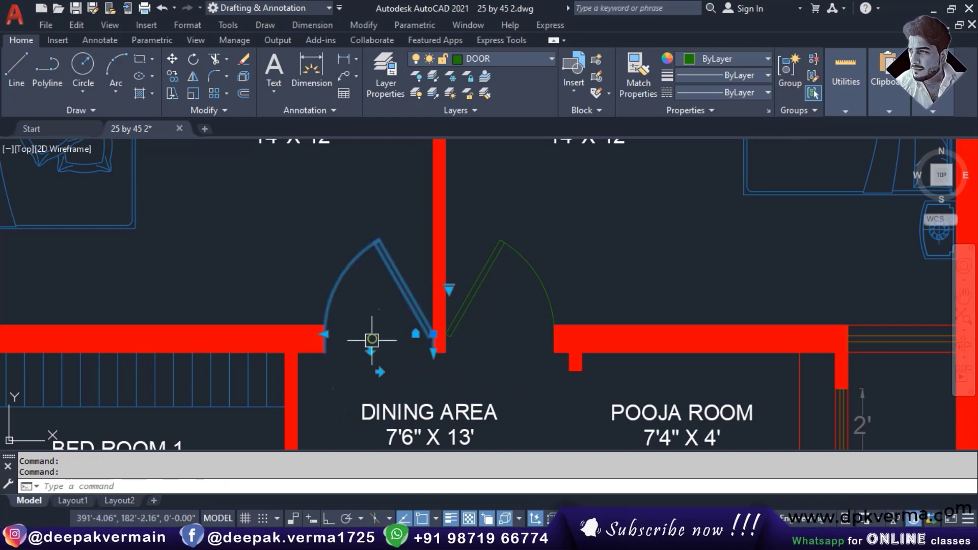
{"action": "left_click", "coordinate": [325, 335]}
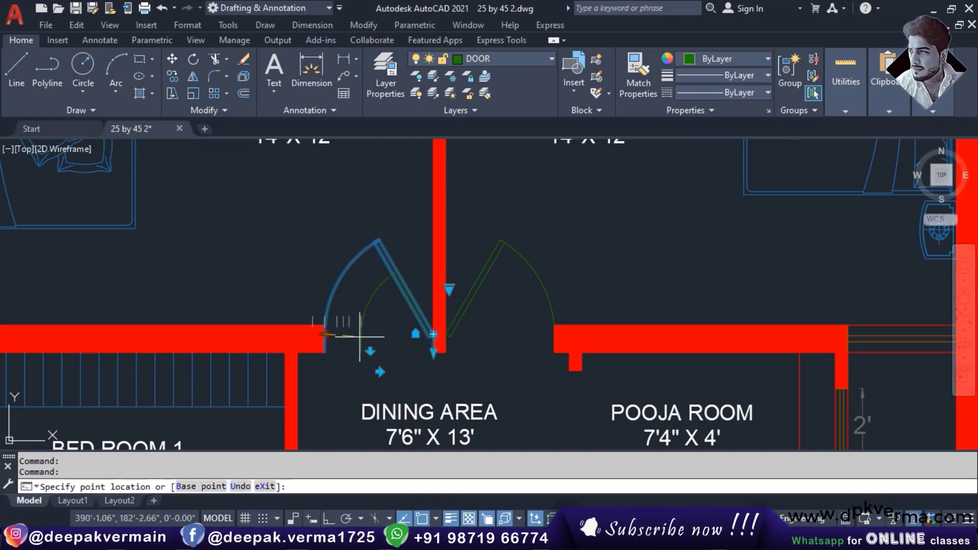
{"action": "key", "text": "Escape"}
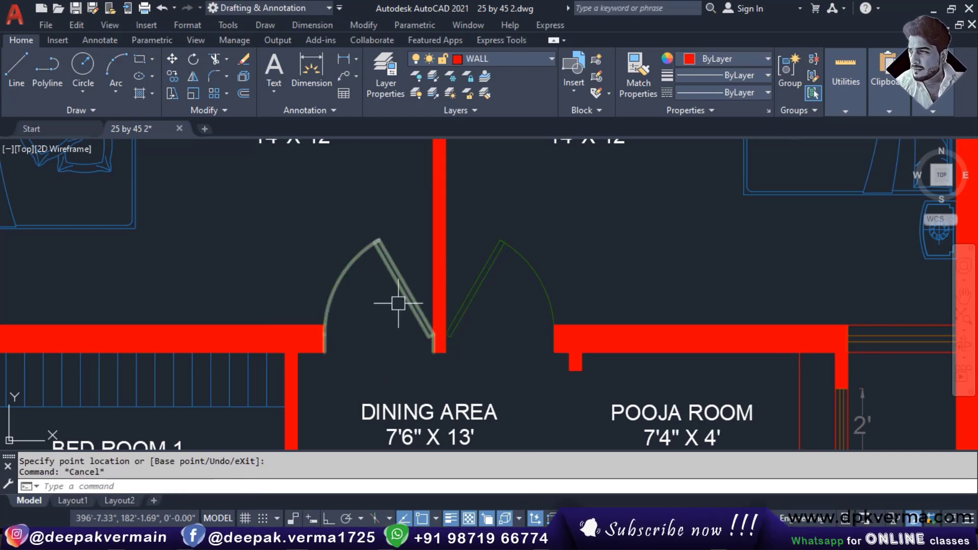
Step: Zoom out and pan across to the second, bare-wall floor plan
{"action": "left_click", "coordinate": [397, 264]}
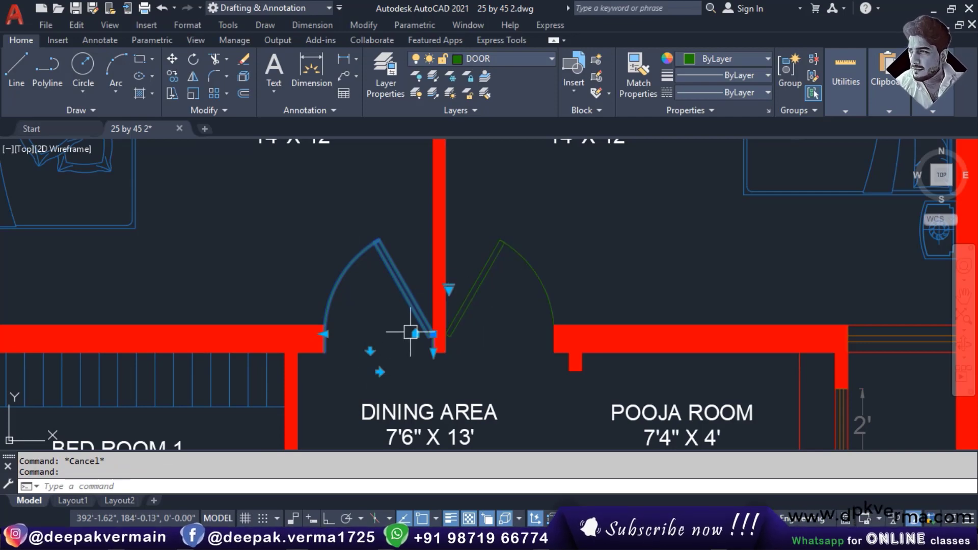
{"action": "scroll", "coordinate": [410, 332], "scroll_direction": "down", "scroll_amount": 5}
{"action": "middle_click_drag", "start_coordinate": [768, 345], "coordinate": [360, 290]}
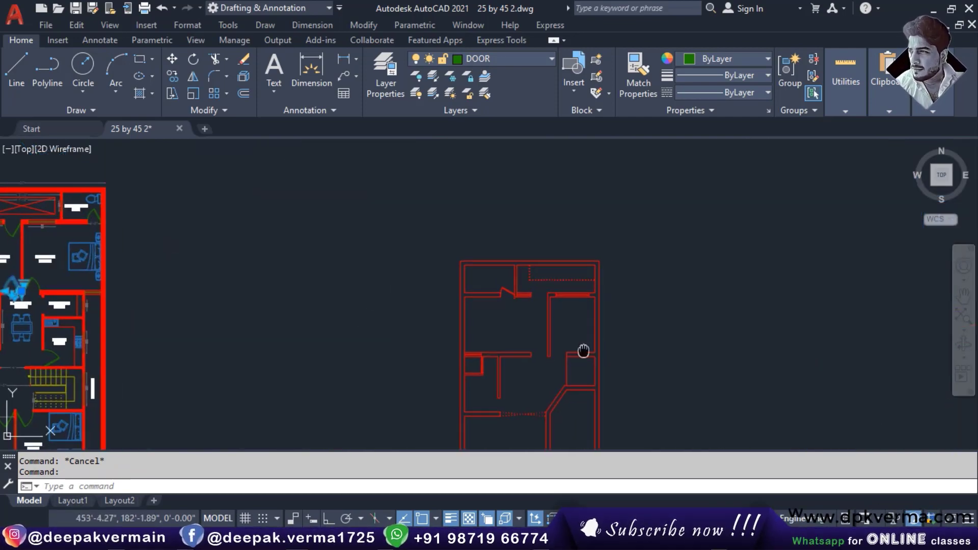
Step: Centre and zoom into the bare-wall plan, then show the Tools menu's Palettes submenu
{"action": "middle_click_drag", "start_coordinate": [583, 351], "coordinate": [443, 296]}
{"action": "key", "text": "Escape"}
{"action": "scroll", "coordinate": [425, 325], "scroll_direction": "up", "scroll_amount": 2}
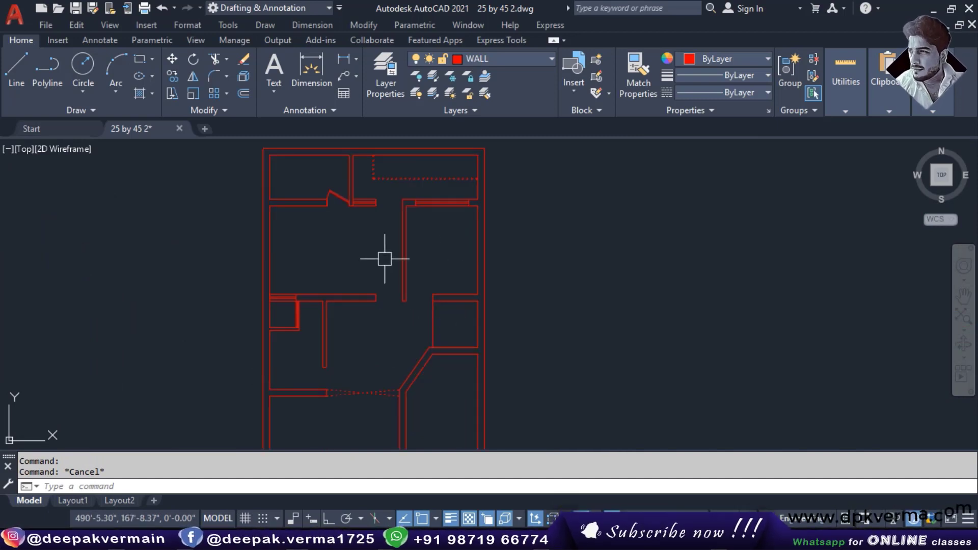
{"action": "left_click", "coordinate": [241, 30]}
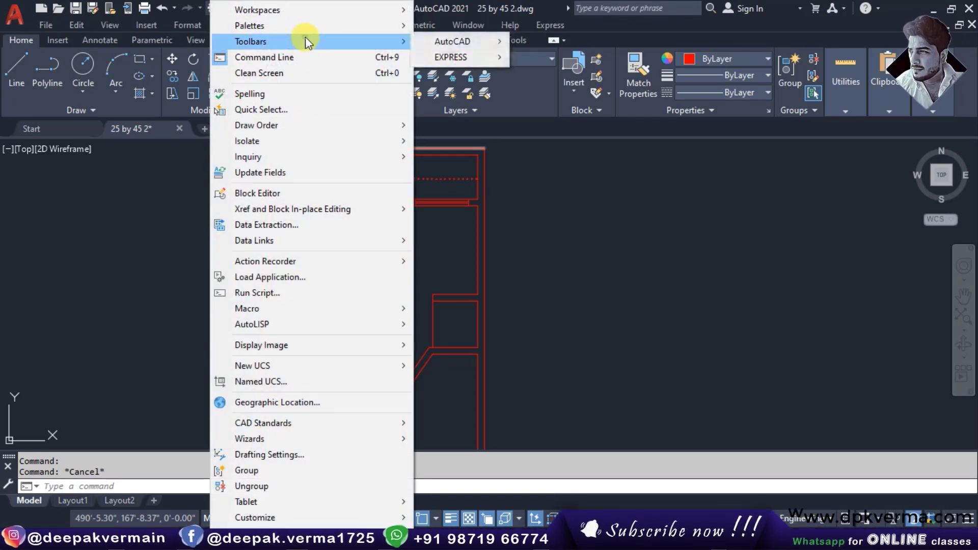
{"action": "mouse_move", "coordinate": [290, 26]}
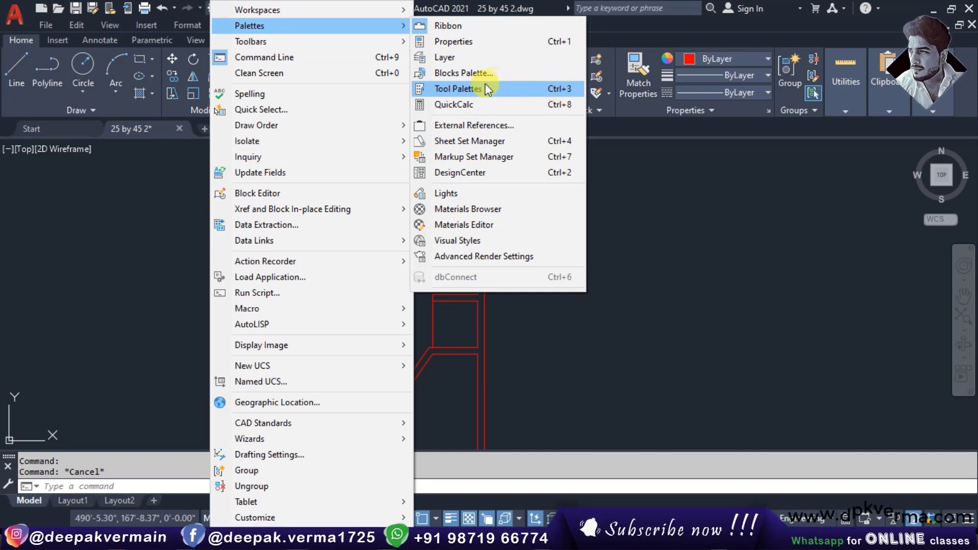
Step: Show Tool Palettes on the Architectural set and browse its Door - Imperial and Door - Metric samples
{"action": "left_click", "coordinate": [474, 92]}
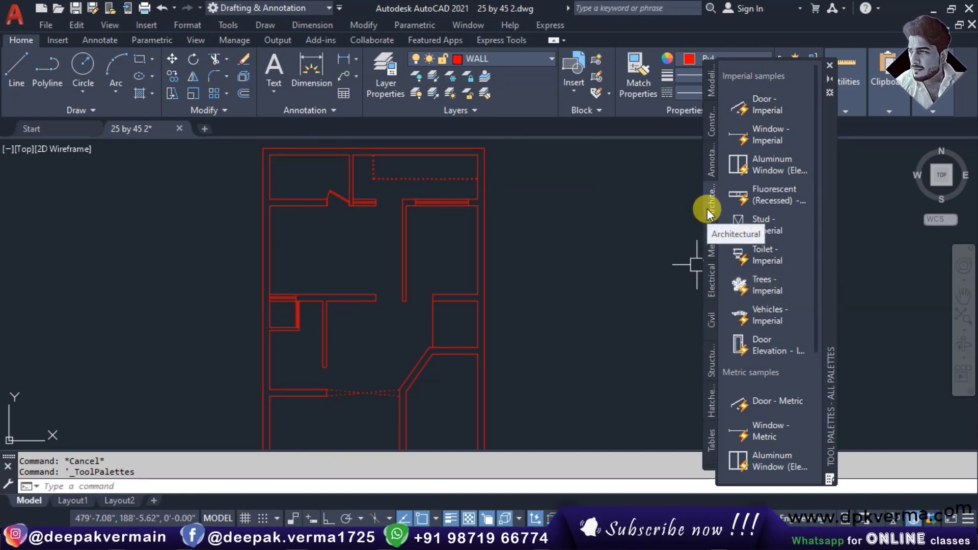
{"action": "left_click", "coordinate": [709, 464]}
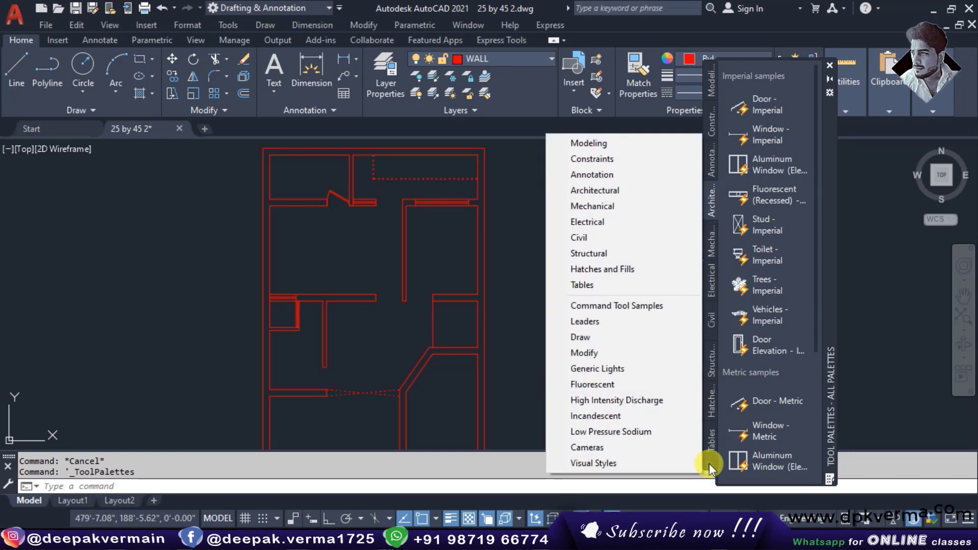
{"action": "left_click", "coordinate": [600, 192]}
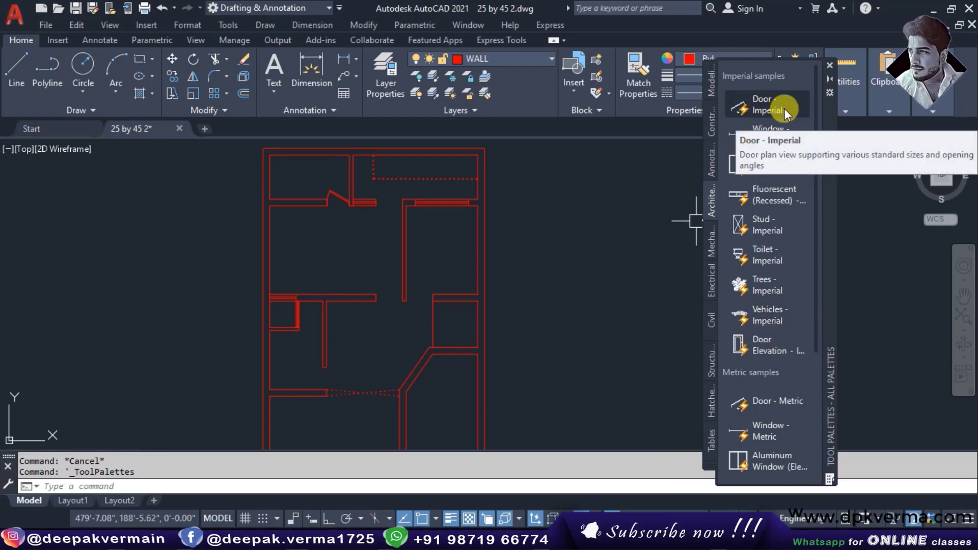
{"action": "left_click", "coordinate": [764, 109]}
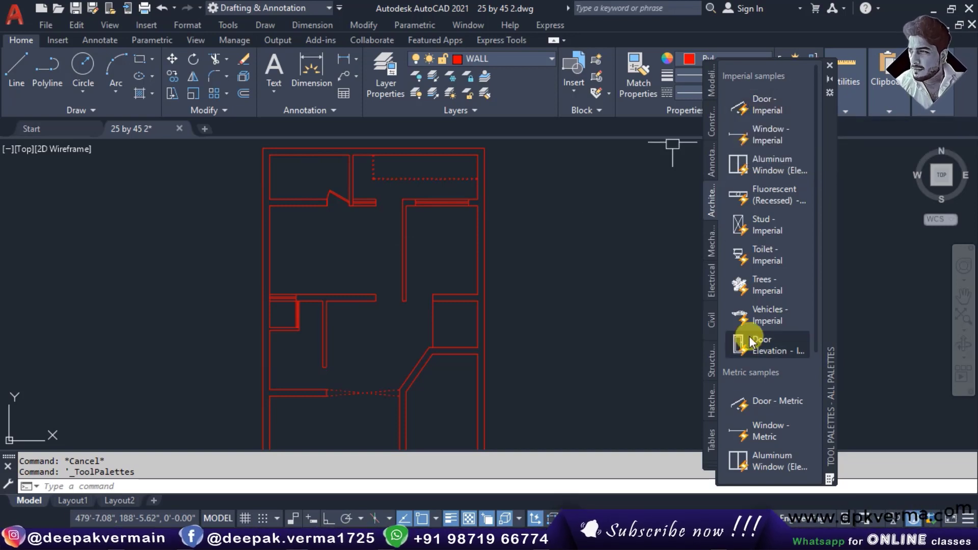
{"action": "scroll", "coordinate": [754, 330], "scroll_direction": "down", "scroll_amount": 2}
{"action": "scroll", "coordinate": [755, 331], "scroll_direction": "down", "scroll_amount": 2}
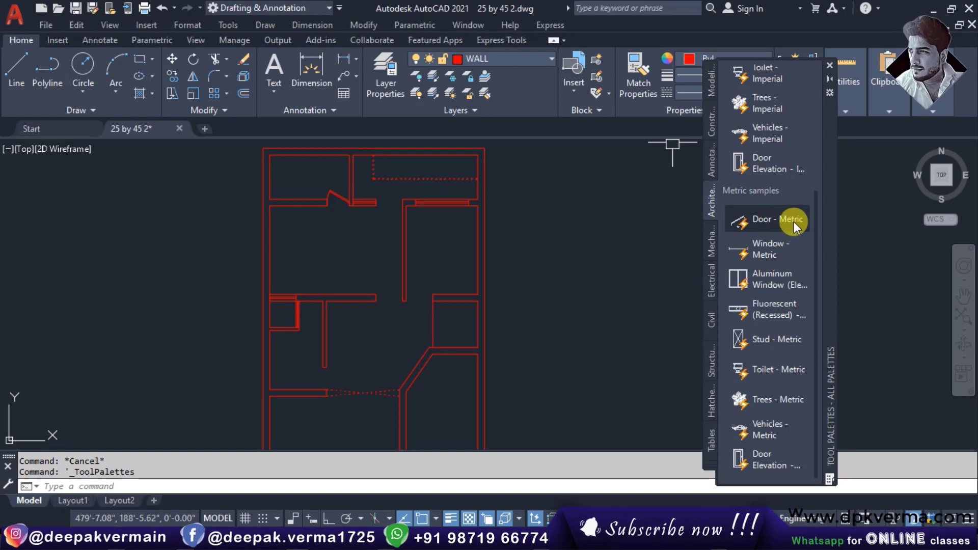
{"action": "scroll", "coordinate": [774, 266], "scroll_direction": "up", "scroll_amount": 3}
{"action": "scroll", "coordinate": [775, 266], "scroll_direction": "up", "scroll_amount": 1}
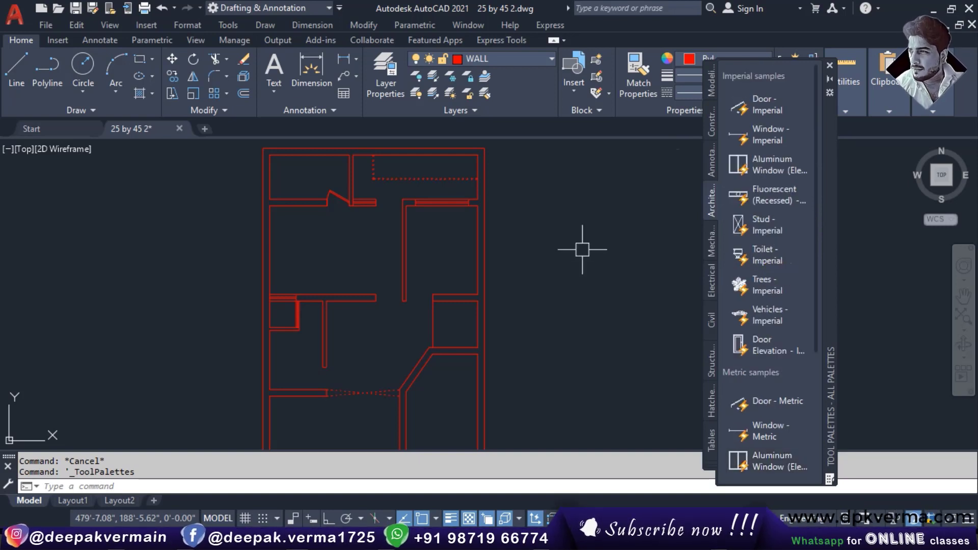
Step: Make layer 0 current and pan the drawing left to free empty space
{"action": "left_click", "coordinate": [496, 60]}
{"action": "left_click", "coordinate": [484, 77]}
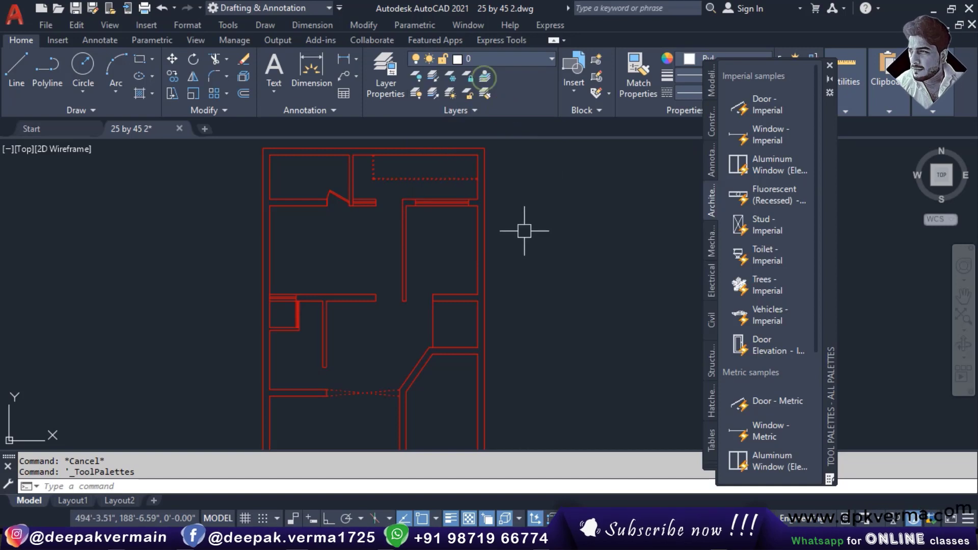
{"action": "middle_click_drag", "start_coordinate": [523, 225], "coordinate": [420, 241]}
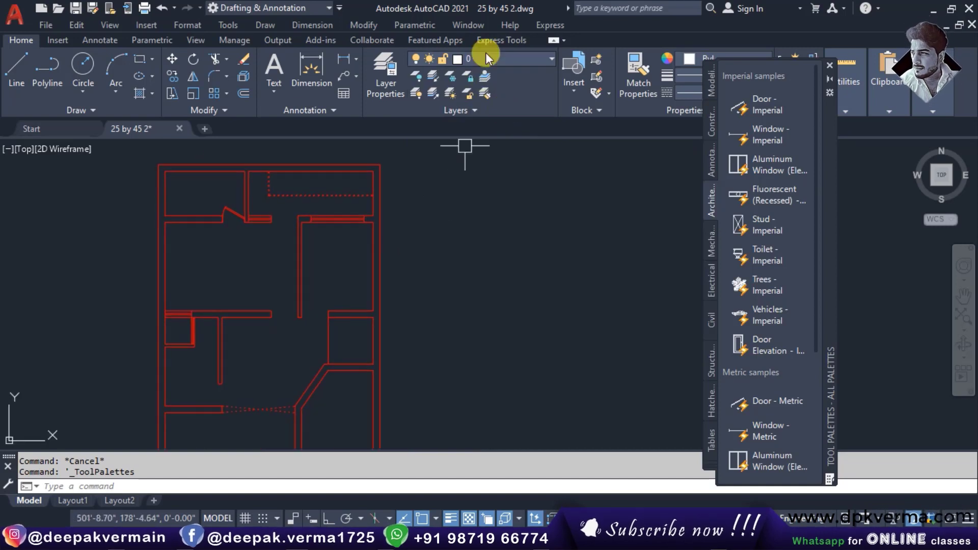
Step: Insert the Door - Imperial sample in the empty area beside the plan and select it
{"action": "left_click", "coordinate": [764, 108]}
{"action": "scroll", "coordinate": [494, 261], "scroll_direction": "up", "scroll_amount": 2}
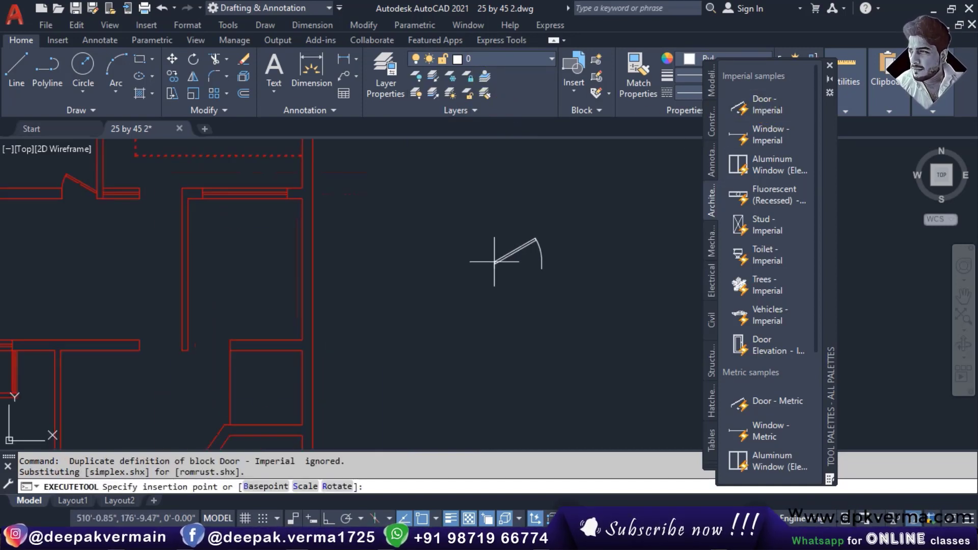
{"action": "scroll", "coordinate": [494, 261], "scroll_direction": "up", "scroll_amount": 3}
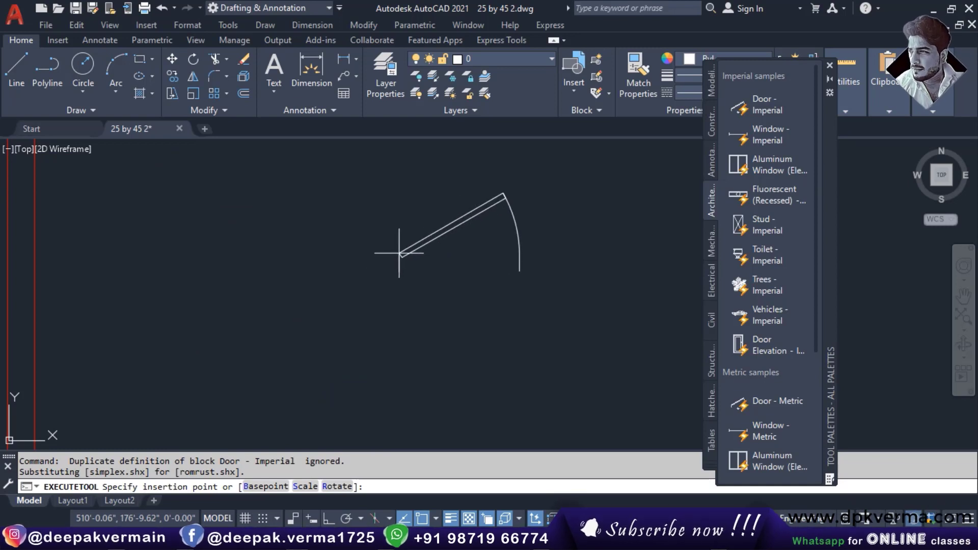
{"action": "left_click", "coordinate": [399, 253]}
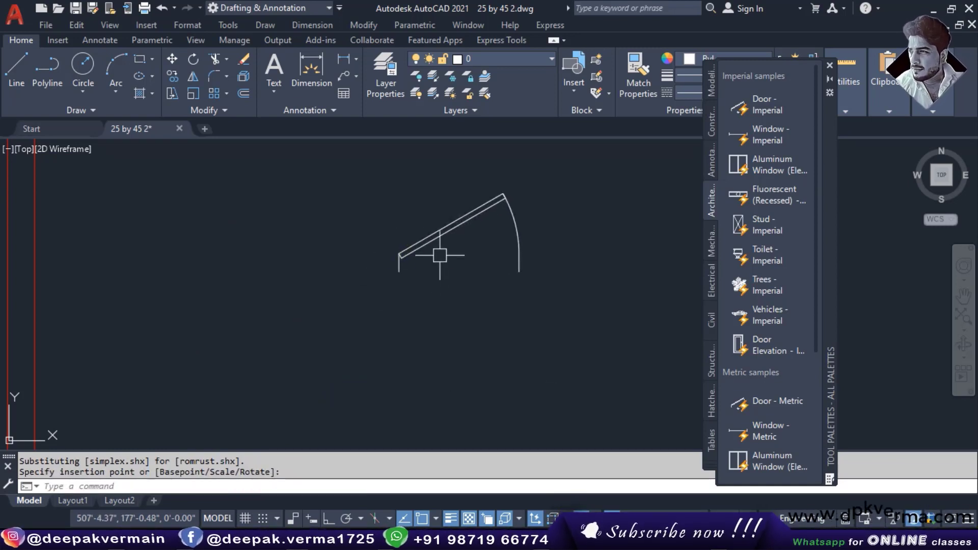
{"action": "left_click", "coordinate": [448, 226]}
{"action": "scroll", "coordinate": [452, 304], "scroll_direction": "up", "scroll_amount": 2}
{"action": "middle_click_drag", "start_coordinate": [452, 305], "coordinate": [447, 355]}
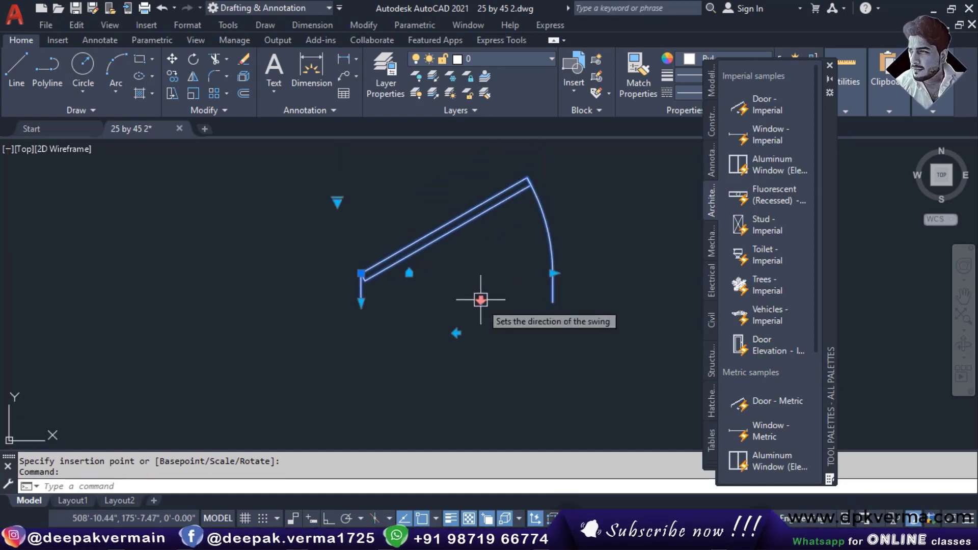
Step: Test the door's flip grips, flipping its swing and hinge side and back again
{"action": "left_click", "coordinate": [480, 300]}
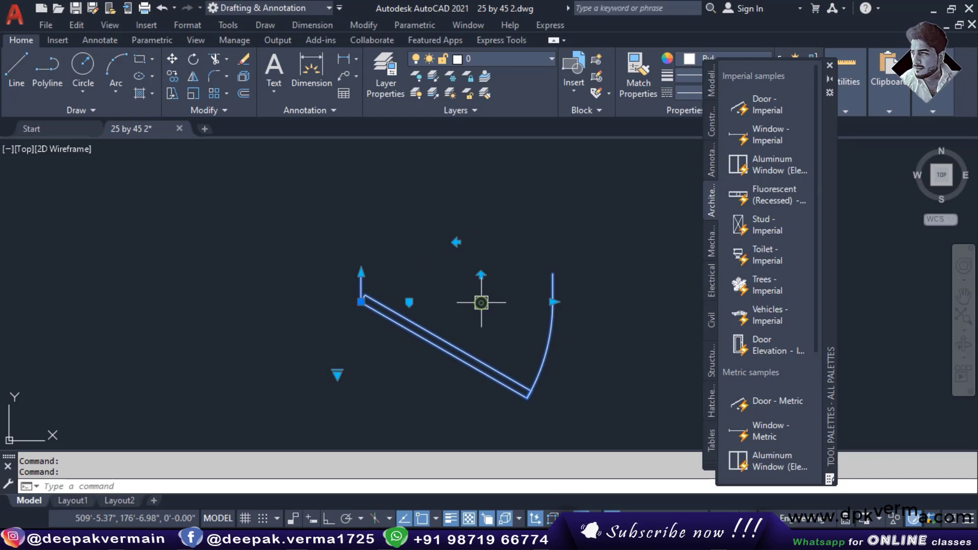
{"action": "left_click", "coordinate": [479, 276]}
{"action": "left_click", "coordinate": [454, 335]}
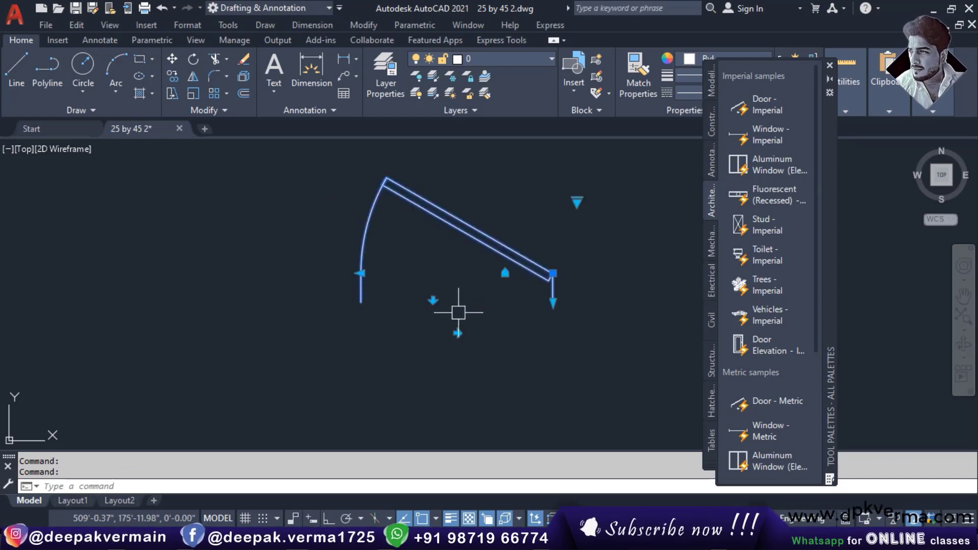
{"action": "left_click", "coordinate": [457, 333]}
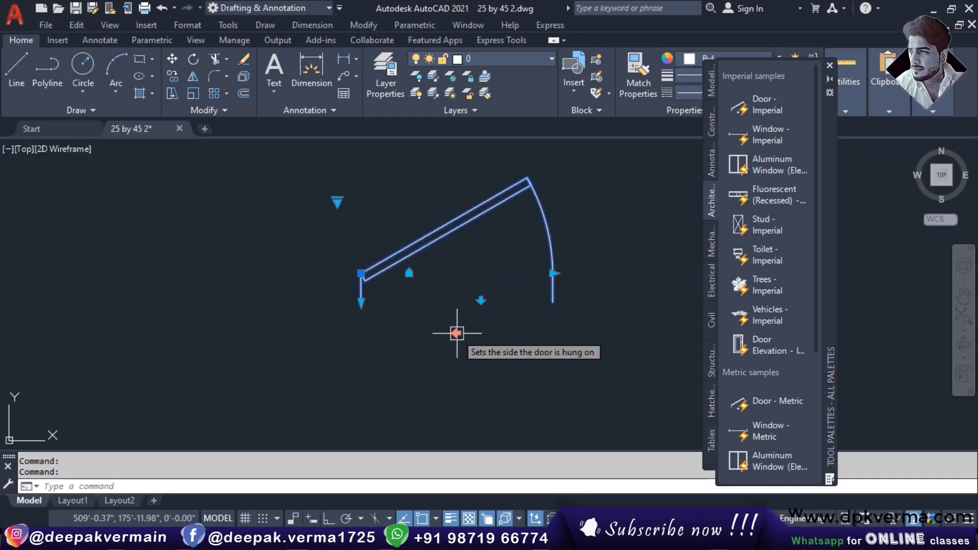
Step: Stretch the door leaf wider using its arc-end and corner grips
{"action": "left_click", "coordinate": [554, 273]}
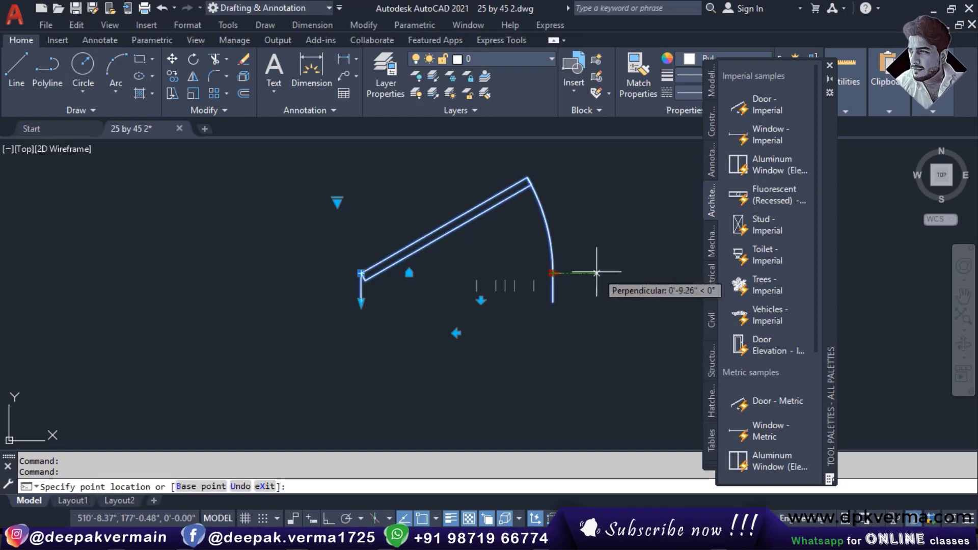
{"action": "left_click", "coordinate": [499, 273]}
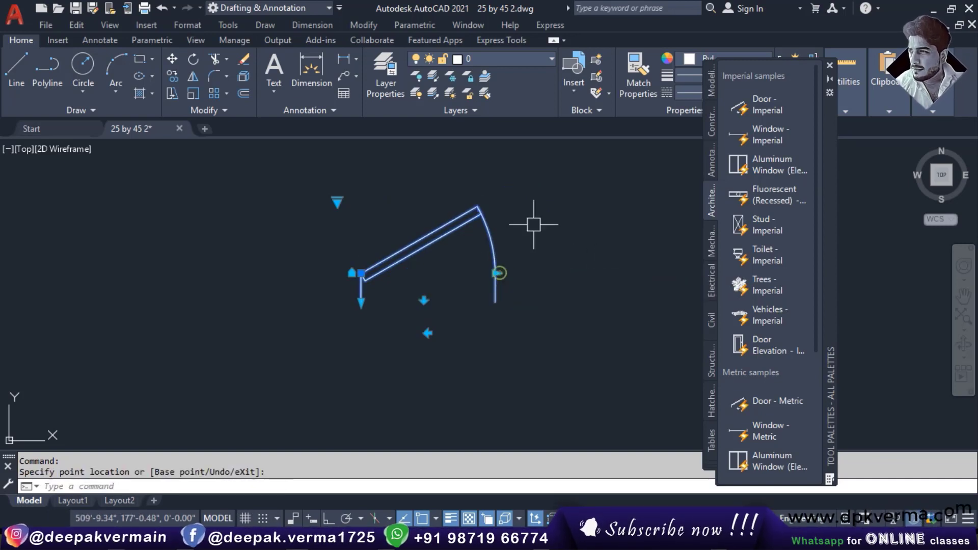
{"action": "left_click", "coordinate": [495, 273]}
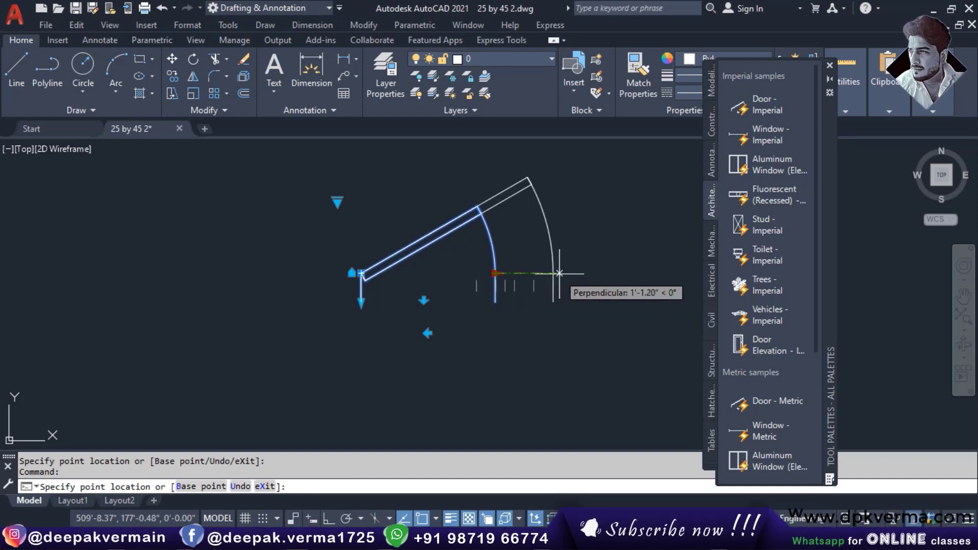
{"action": "left_click", "coordinate": [557, 274]}
{"action": "middle_click_drag", "start_coordinate": [454, 287], "coordinate": [541, 290]}
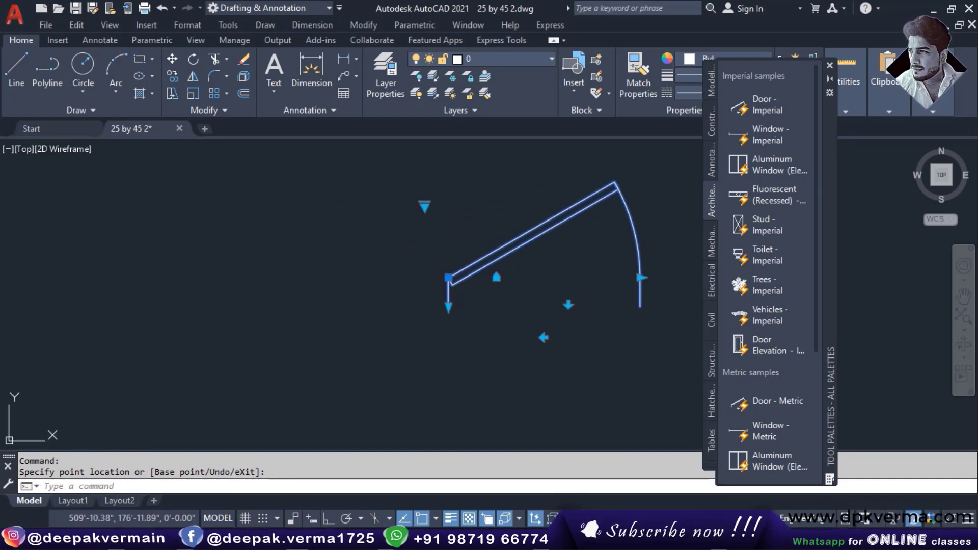
{"action": "scroll", "coordinate": [455, 313], "scroll_direction": "up", "scroll_amount": 2}
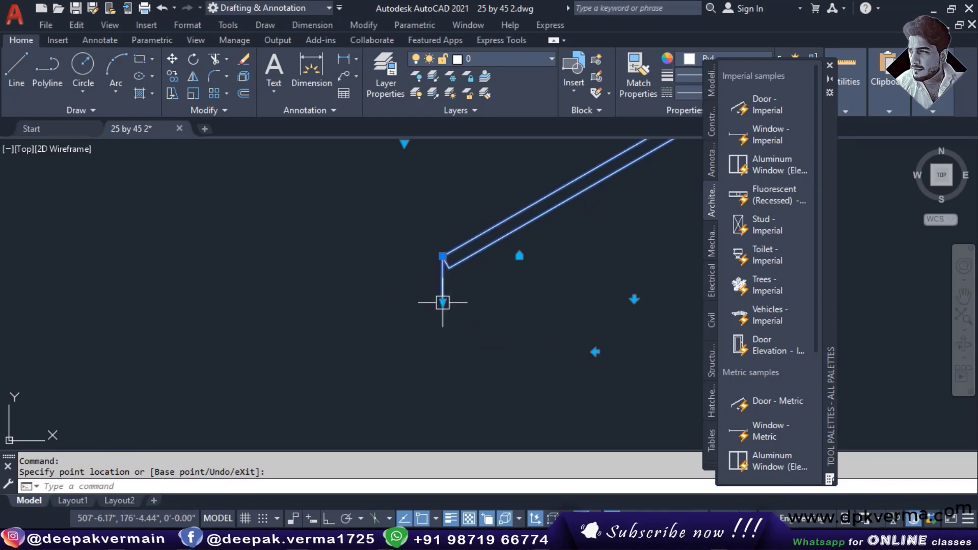
{"action": "scroll", "coordinate": [444, 292], "scroll_direction": "down", "scroll_amount": 2}
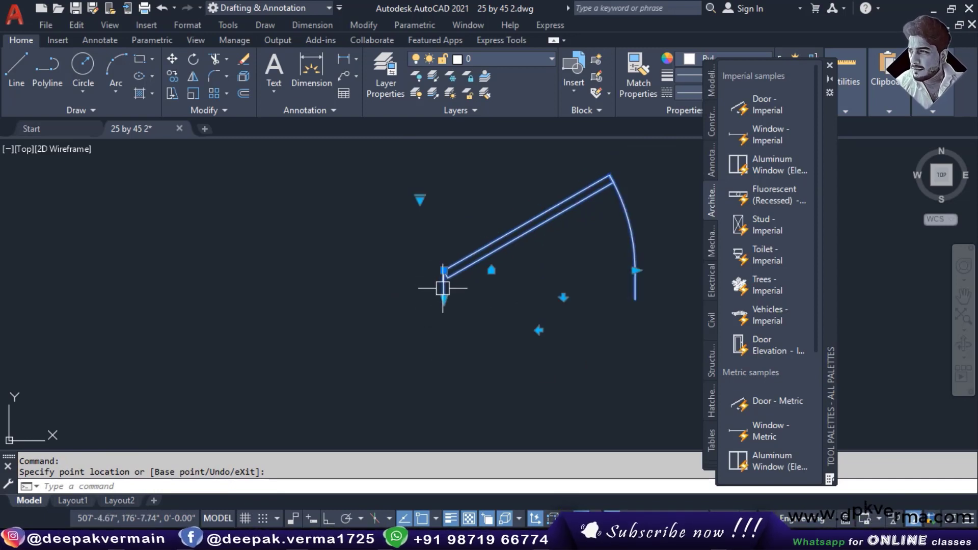
{"action": "left_click", "coordinate": [444, 271]}
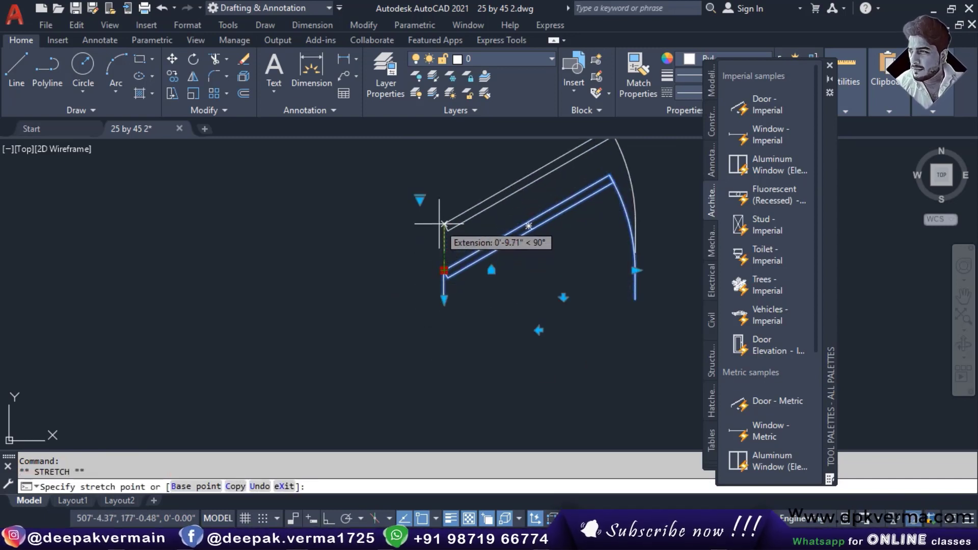
{"action": "mouse_move", "coordinate": [444, 268]}
{"action": "middle_mouse_down"}
{"action": "mouse_move", "coordinate": [439, 223]}
{"action": "mouse_move", "coordinate": [431, 286]}
{"action": "middle_mouse_up"}
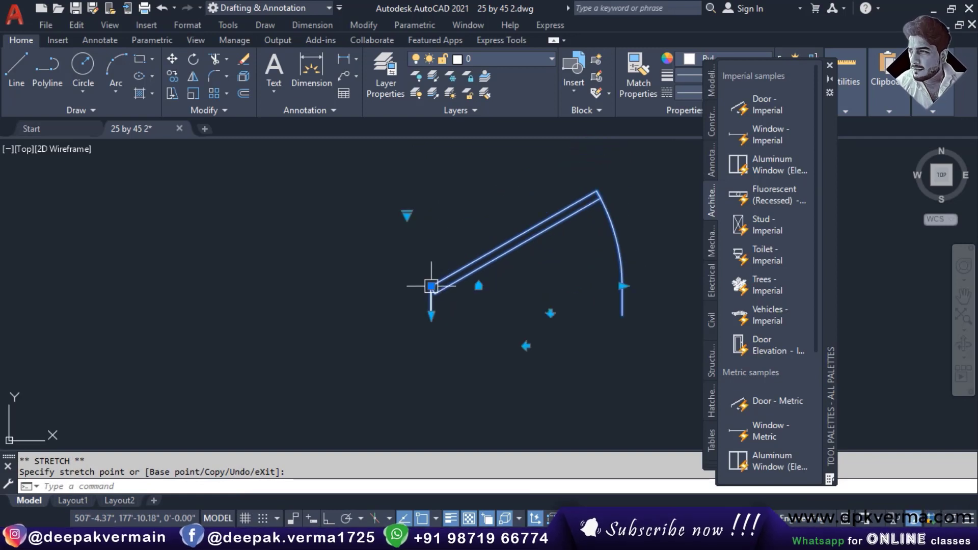
Step: Try the door at Open 45°, Open 60° and Open 90°, then set it Closed
{"action": "left_click", "coordinate": [406, 215]}
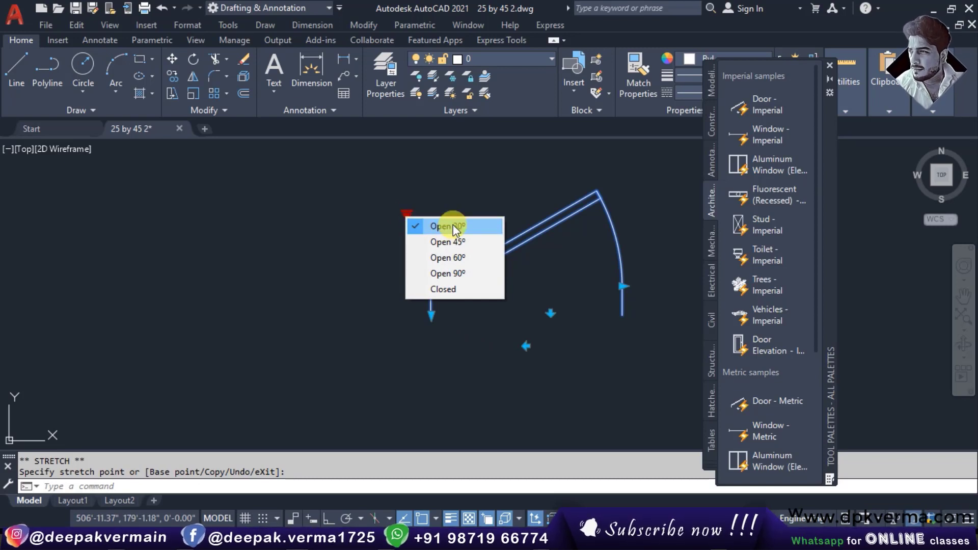
{"action": "left_click", "coordinate": [451, 242]}
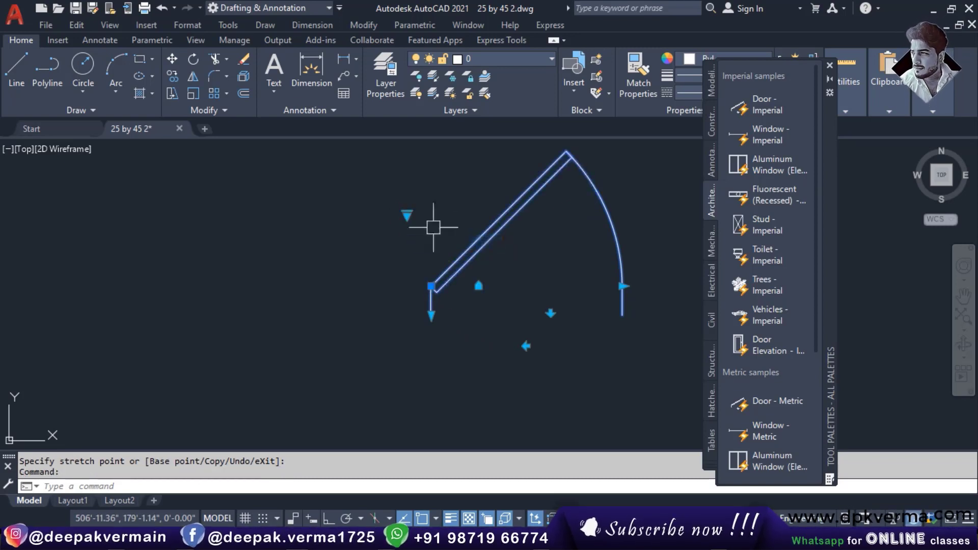
{"action": "left_click", "coordinate": [407, 214]}
{"action": "left_click", "coordinate": [435, 255]}
{"action": "left_click", "coordinate": [406, 214]}
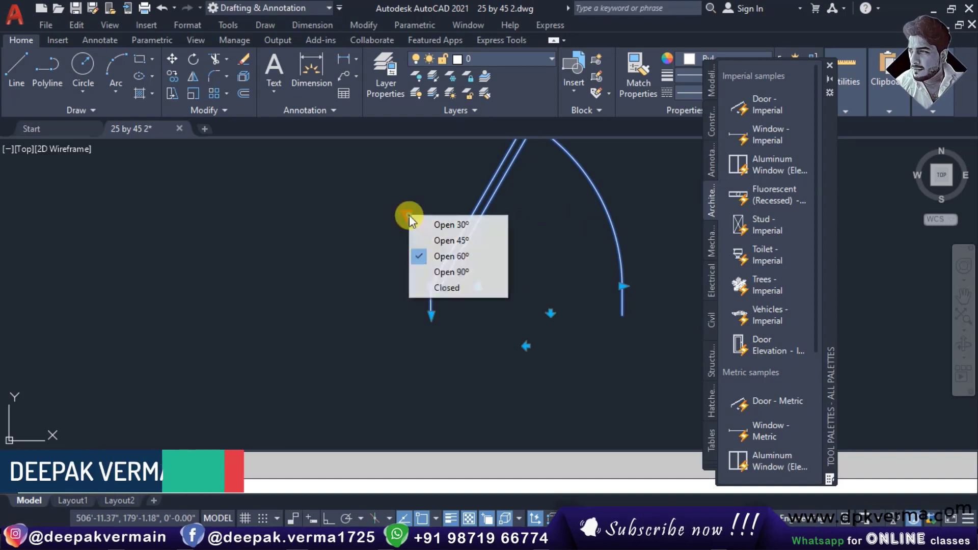
{"action": "left_click", "coordinate": [437, 271]}
{"action": "middle_click_drag", "start_coordinate": [464, 272], "coordinate": [436, 297]}
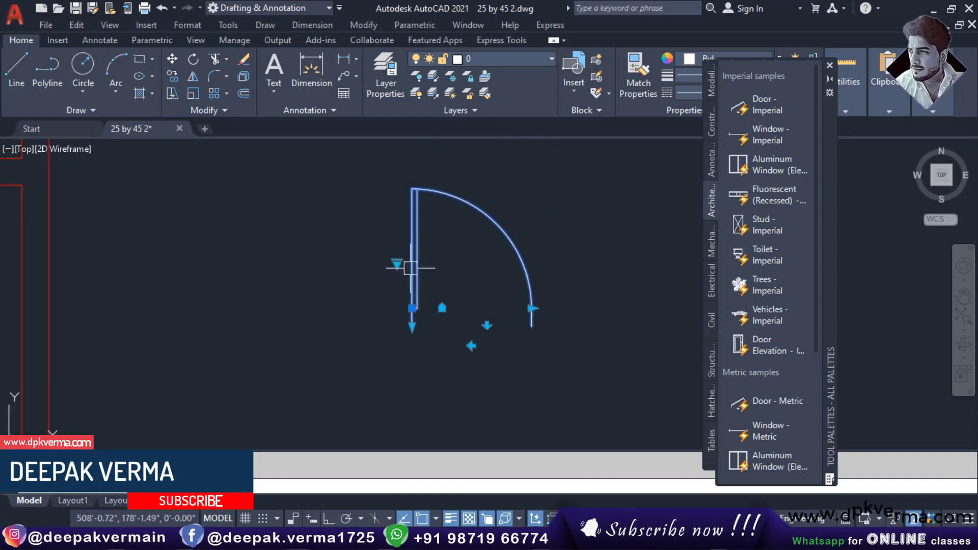
{"action": "left_click", "coordinate": [397, 262]}
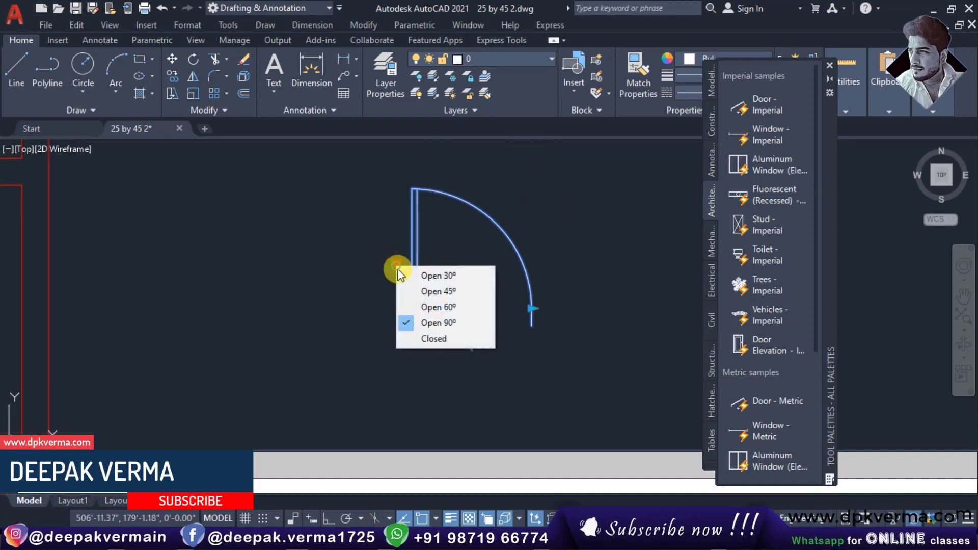
{"action": "left_click", "coordinate": [436, 339]}
{"action": "middle_click_drag", "start_coordinate": [484, 337], "coordinate": [723, 307]}
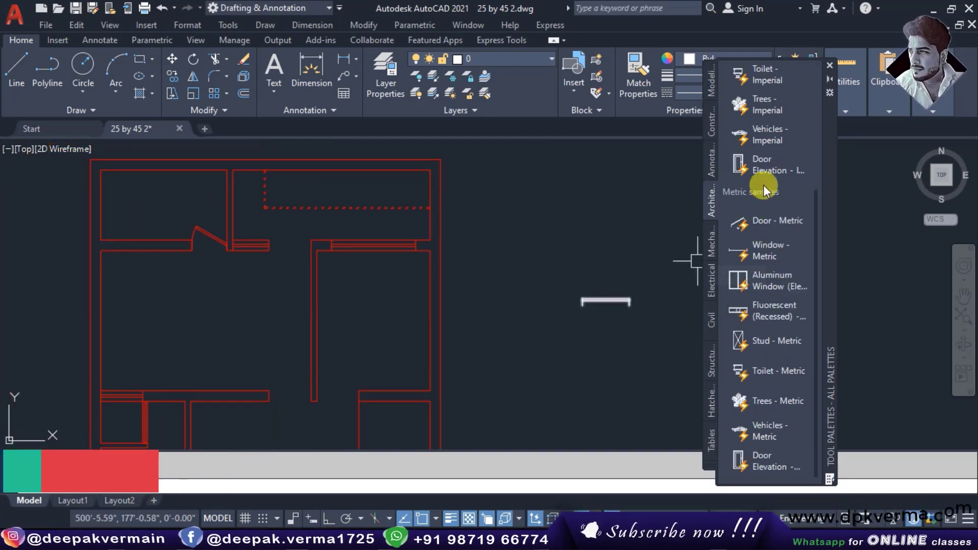
Step: Insert a Door - Imperial block at the plan's wall corner, after cancelling an accidental toilet insert
{"action": "key", "text": "Escape"}
{"action": "left_click", "coordinate": [762, 82]}
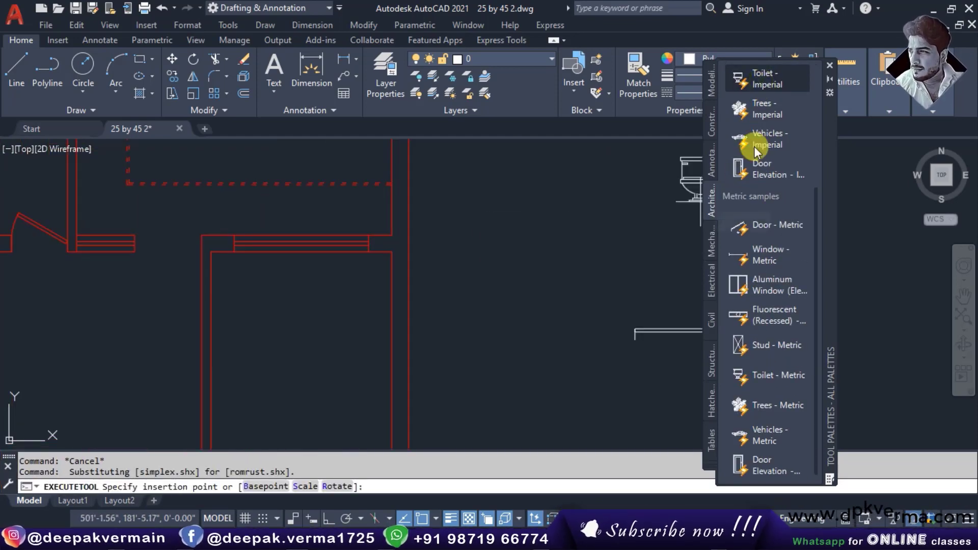
{"action": "key", "text": "Escape"}
{"action": "scroll", "coordinate": [767, 162], "scroll_direction": "up", "scroll_amount": 3}
{"action": "left_click", "coordinate": [772, 112]}
{"action": "scroll", "coordinate": [535, 229], "scroll_direction": "up", "scroll_amount": 2}
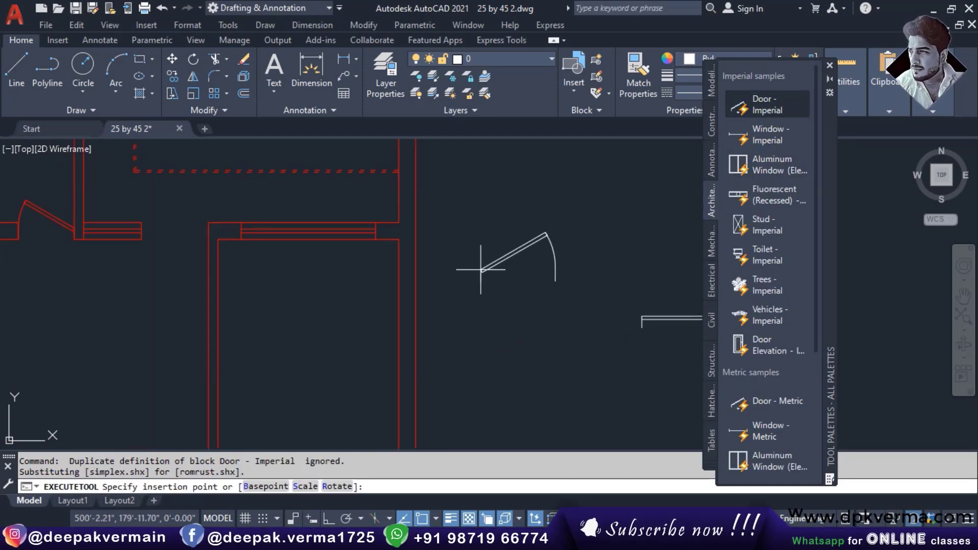
{"action": "scroll", "coordinate": [481, 267], "scroll_direction": "up", "scroll_amount": 2}
{"action": "scroll", "coordinate": [452, 294], "scroll_direction": "down", "scroll_amount": 5}
{"action": "scroll", "coordinate": [452, 294], "scroll_direction": "up", "scroll_amount": 3}
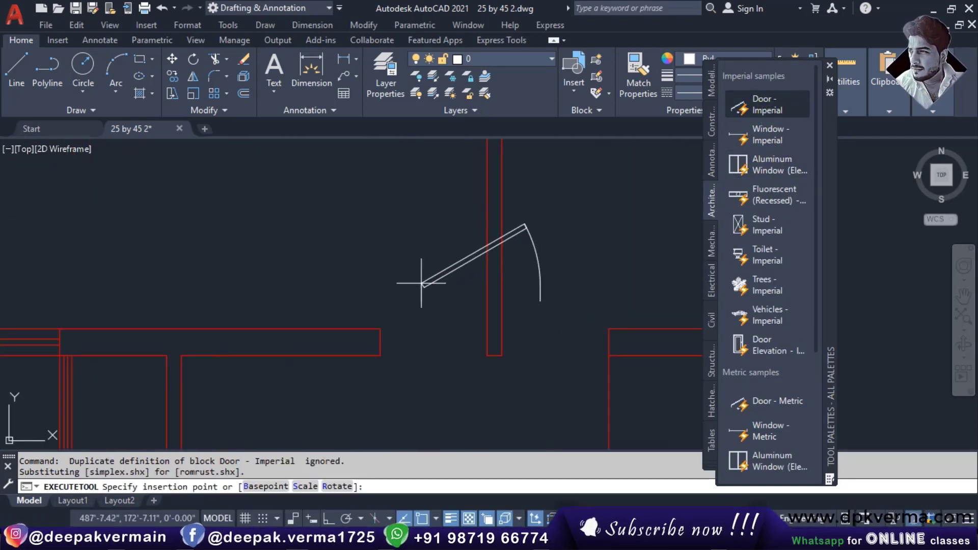
{"action": "scroll", "coordinate": [407, 270], "scroll_direction": "up", "scroll_amount": 2}
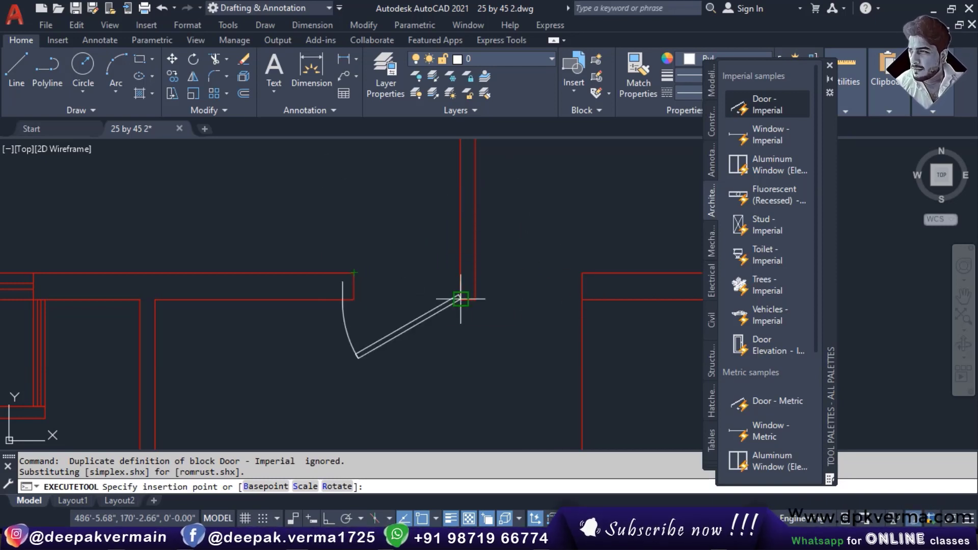
{"action": "left_click", "coordinate": [460, 299]}
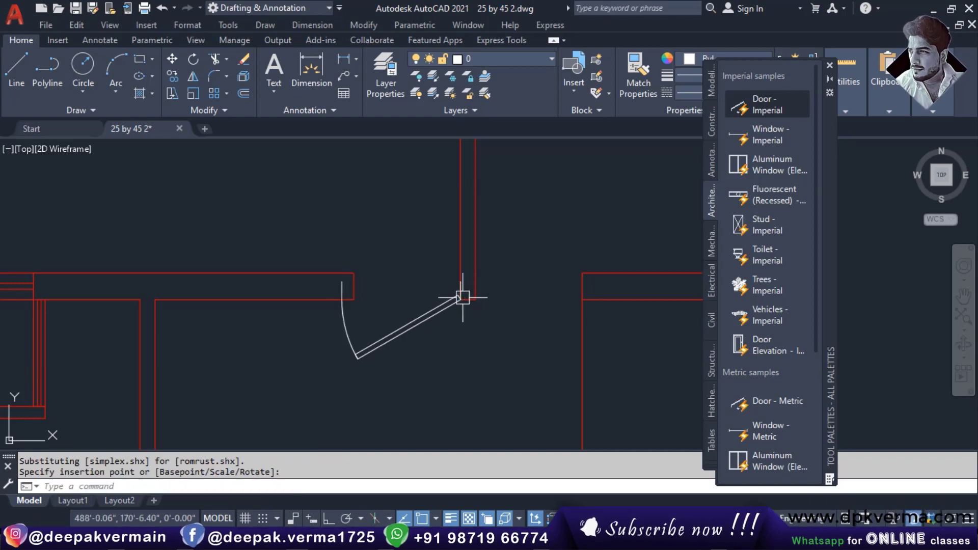
{"action": "left_click", "coordinate": [451, 303]}
Step: Flip the door to swing upward, nudge its insertion point, and set it to Open 90°
{"action": "left_click", "coordinate": [386, 283]}
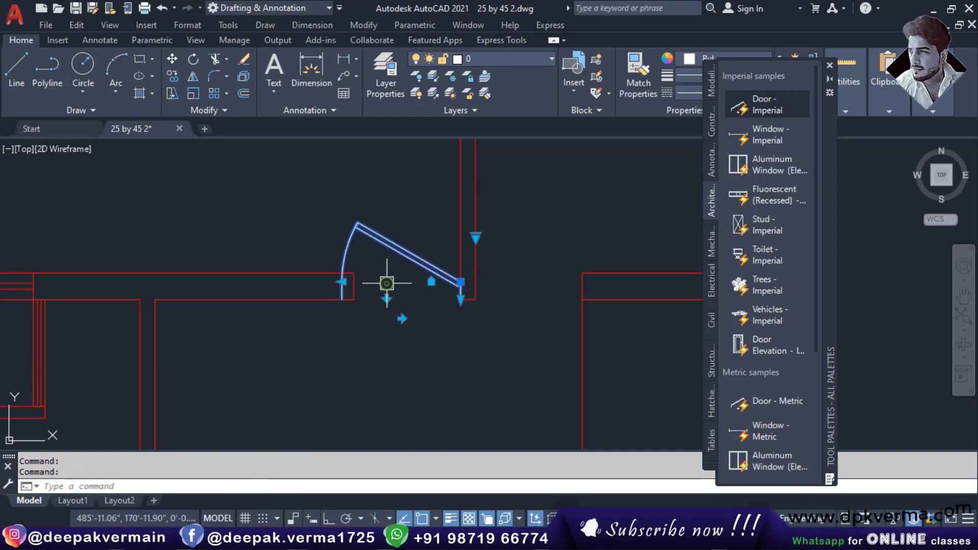
{"action": "left_click", "coordinate": [342, 282]}
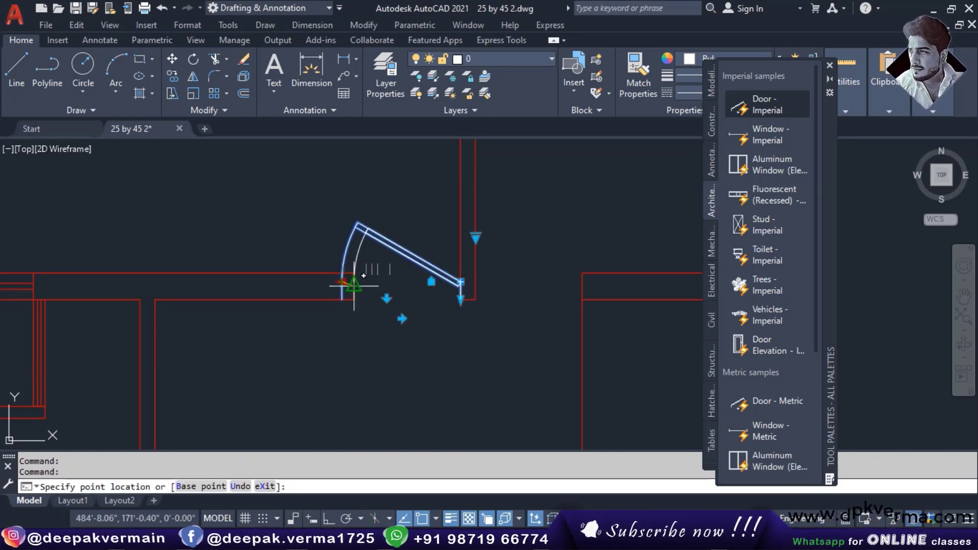
{"action": "left_click", "coordinate": [350, 284]}
{"action": "scroll", "coordinate": [412, 317], "scroll_direction": "up", "scroll_amount": 2}
{"action": "middle_click_drag", "start_coordinate": [299, 279], "coordinate": [291, 308]}
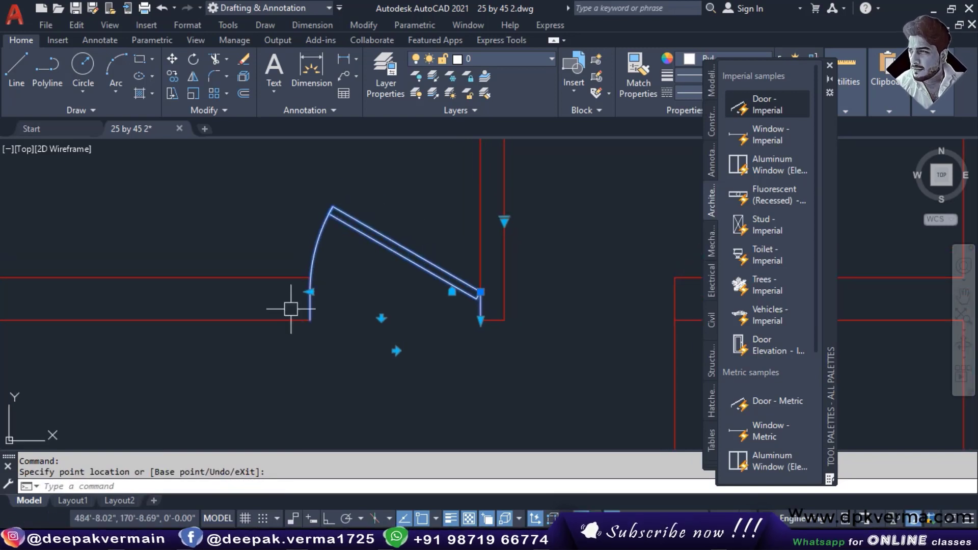
{"action": "left_click", "coordinate": [504, 220]}
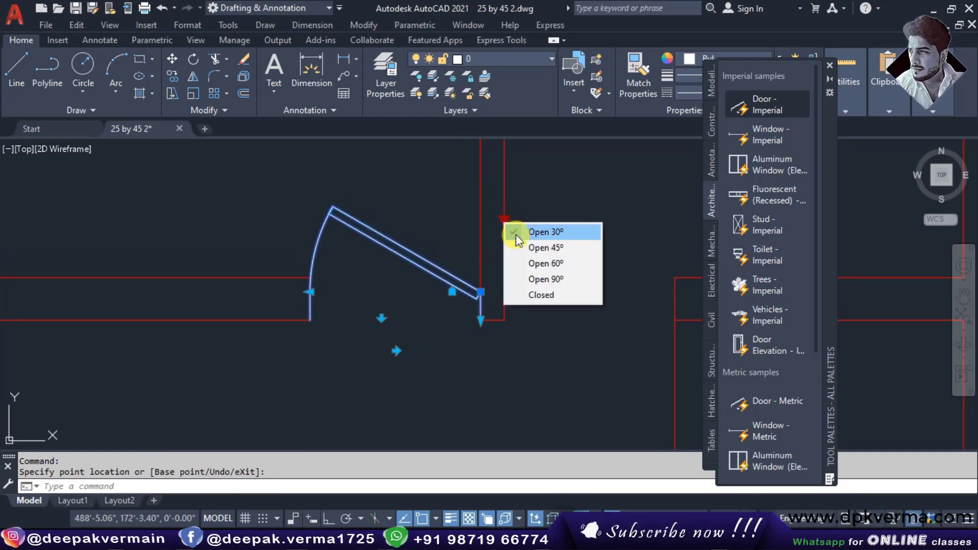
{"action": "left_click", "coordinate": [542, 280]}
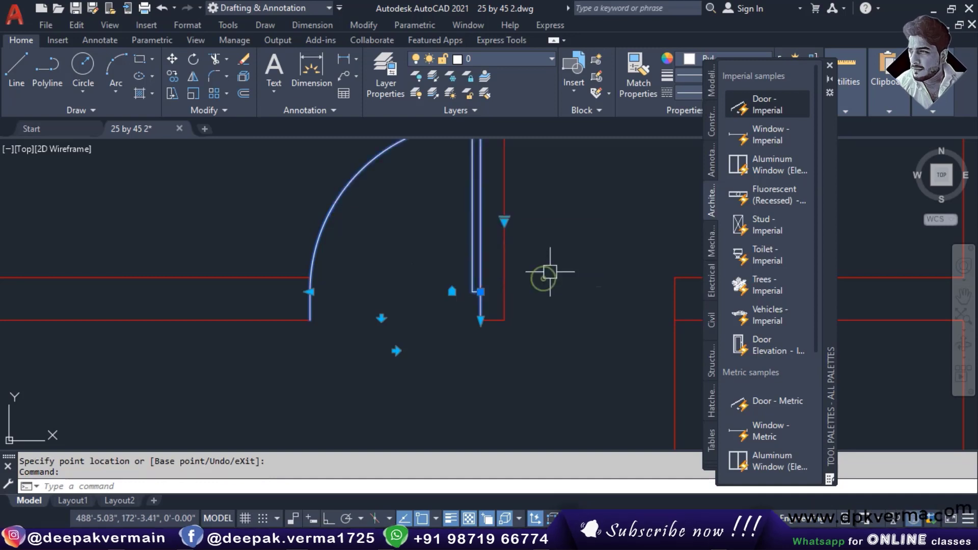
{"action": "scroll", "coordinate": [542, 273], "scroll_direction": "down", "scroll_amount": 2}
Step: Reselect the door and set its swing to Closed
{"action": "key", "text": "Escape"}
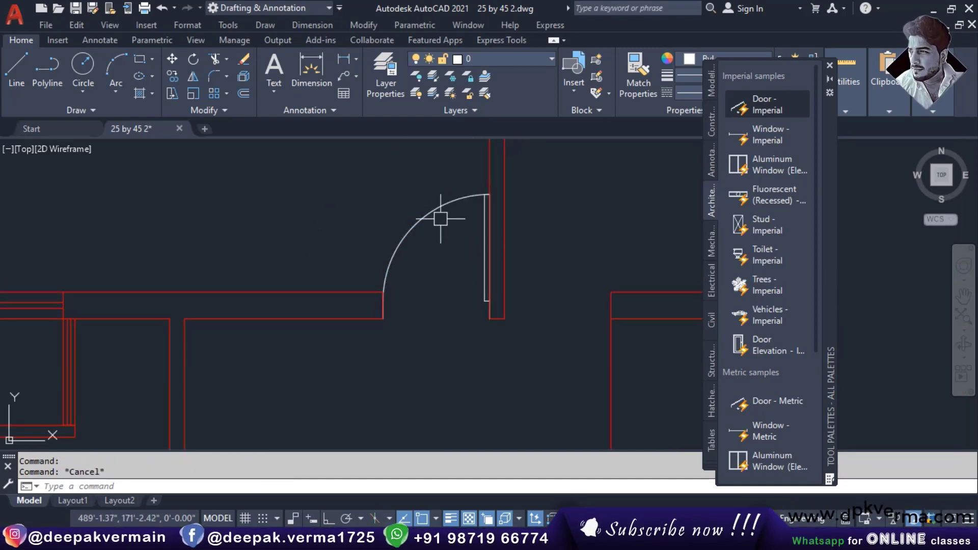
{"action": "left_click", "coordinate": [433, 211]}
{"action": "left_click", "coordinate": [504, 256]}
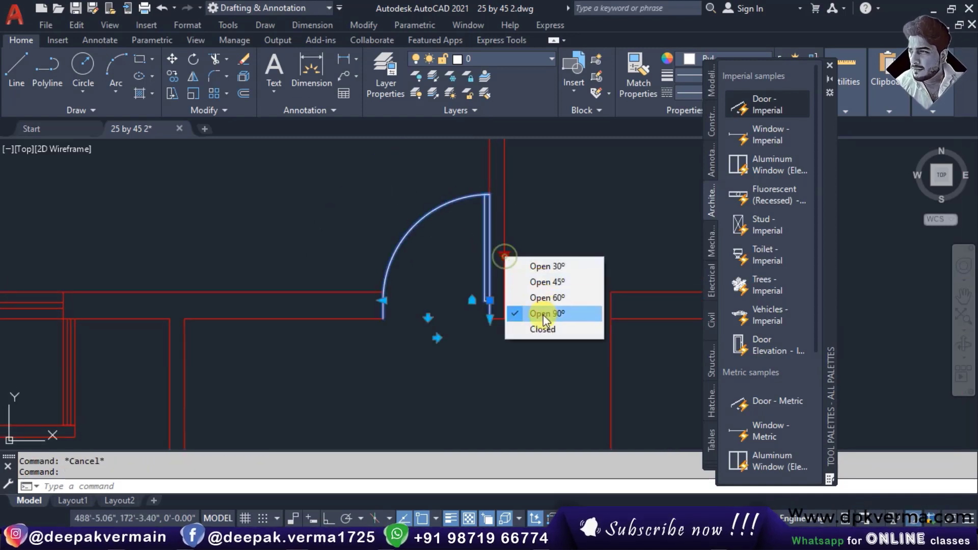
{"action": "left_click", "coordinate": [543, 328]}
Step: Set the door to Open 45°, then Open 30°, and reselect the door block
{"action": "key", "text": "Escape"}
{"action": "left_click", "coordinate": [469, 304]}
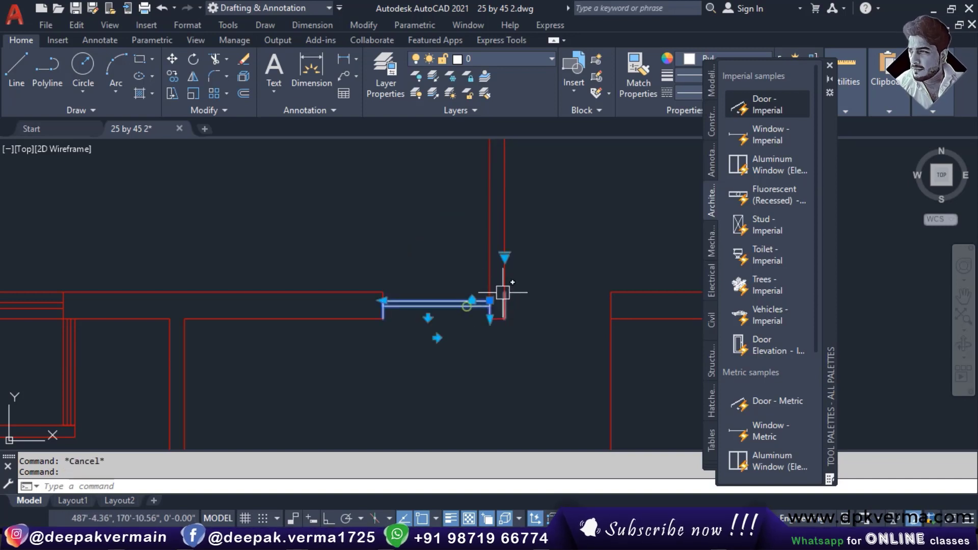
{"action": "left_click", "coordinate": [502, 257]}
{"action": "left_click", "coordinate": [545, 288]}
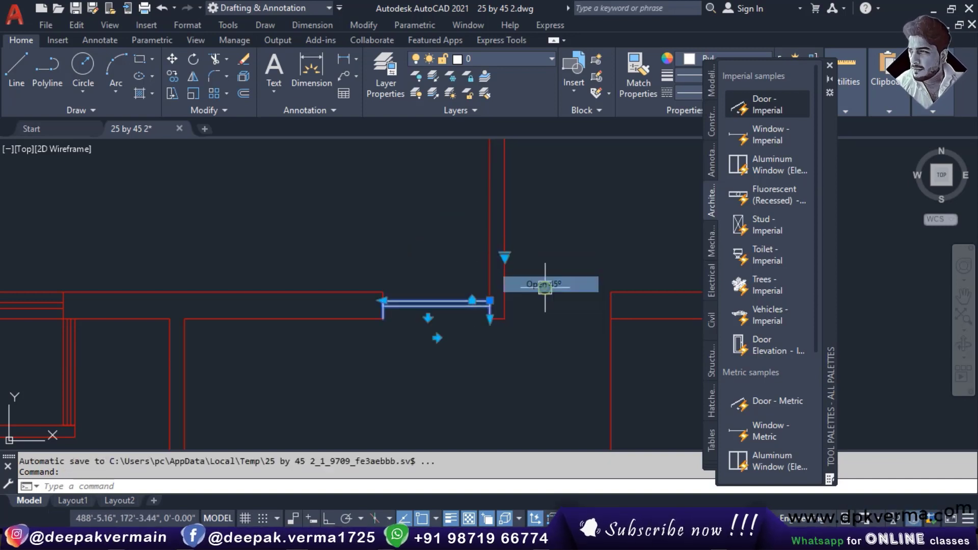
{"action": "left_click", "coordinate": [508, 255]}
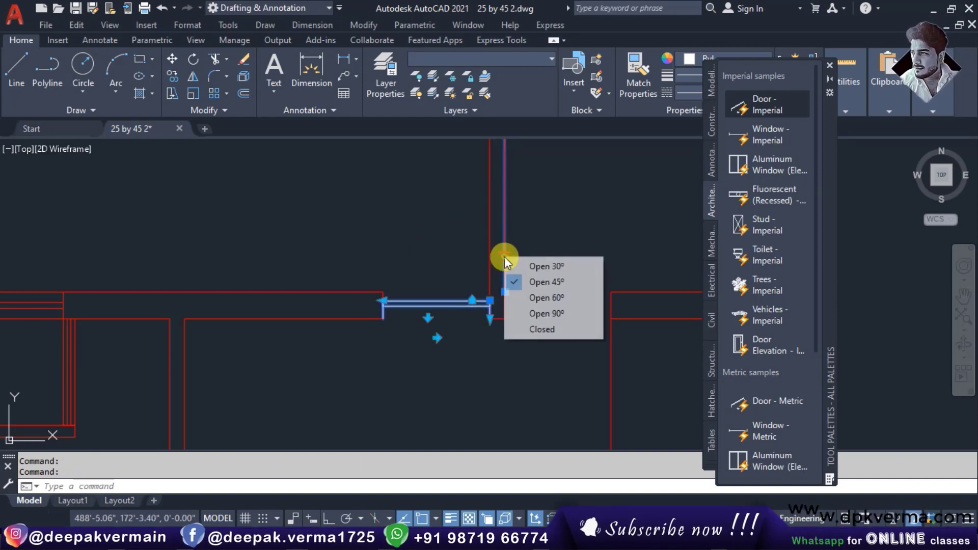
{"action": "left_click", "coordinate": [538, 269]}
{"action": "key", "text": "Escape"}
{"action": "key", "text": "Escape"}
{"action": "middle_click_drag", "start_coordinate": [522, 295], "coordinate": [537, 306]}
{"action": "left_click", "coordinate": [451, 284]}
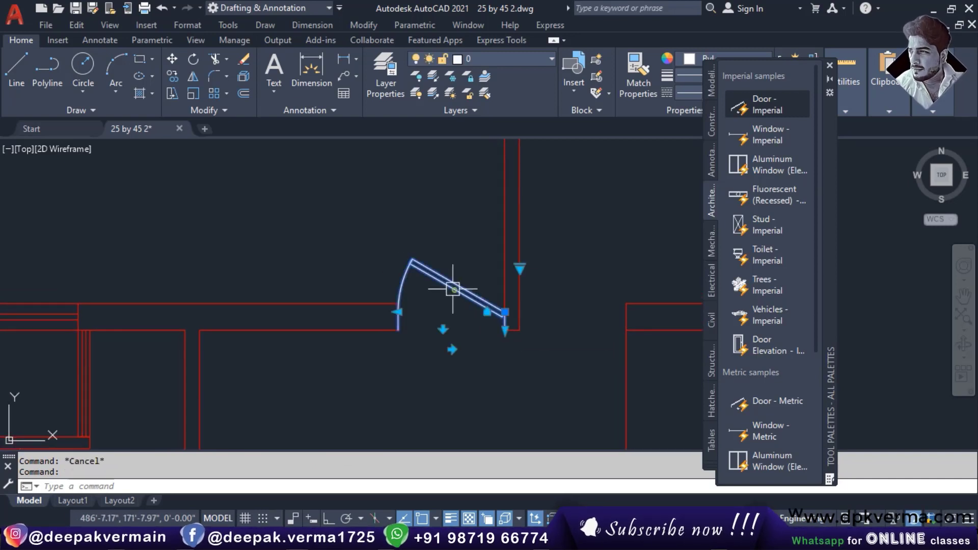
Step: Move the door with MOVE from its end onto the wall opening endpoint
{"action": "type", "text": "m"}
{"action": "key", "text": "Return"}
{"action": "left_click", "coordinate": [505, 311]}
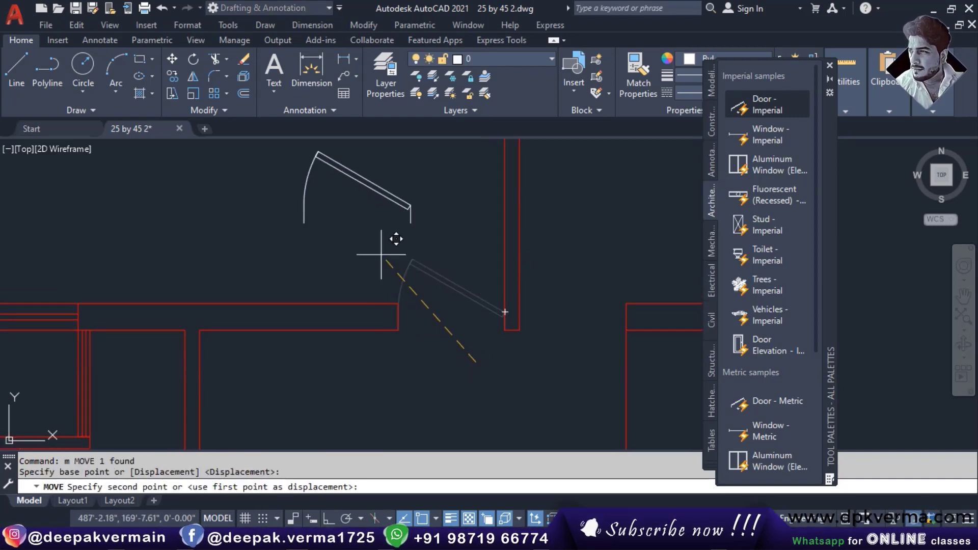
{"action": "key", "text": "Escape"}
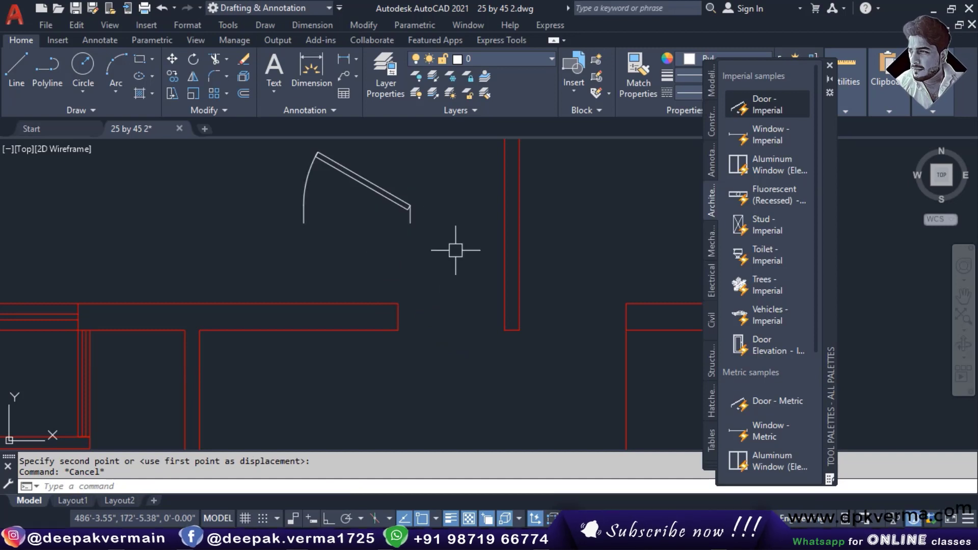
{"action": "type", "text": "m"}
{"action": "key", "text": "Return"}
{"action": "left_click", "coordinate": [410, 217]}
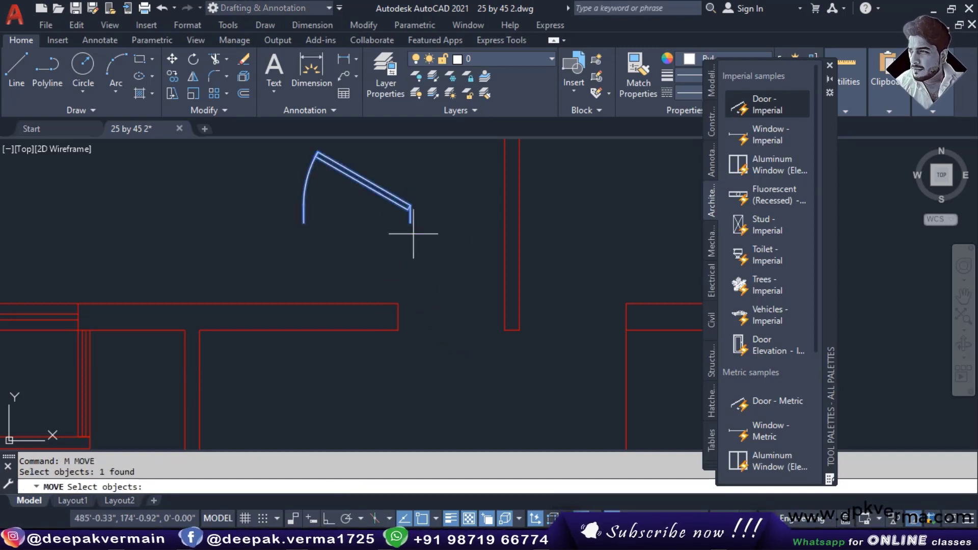
{"action": "key", "text": "Return"}
{"action": "left_click", "coordinate": [410, 222]}
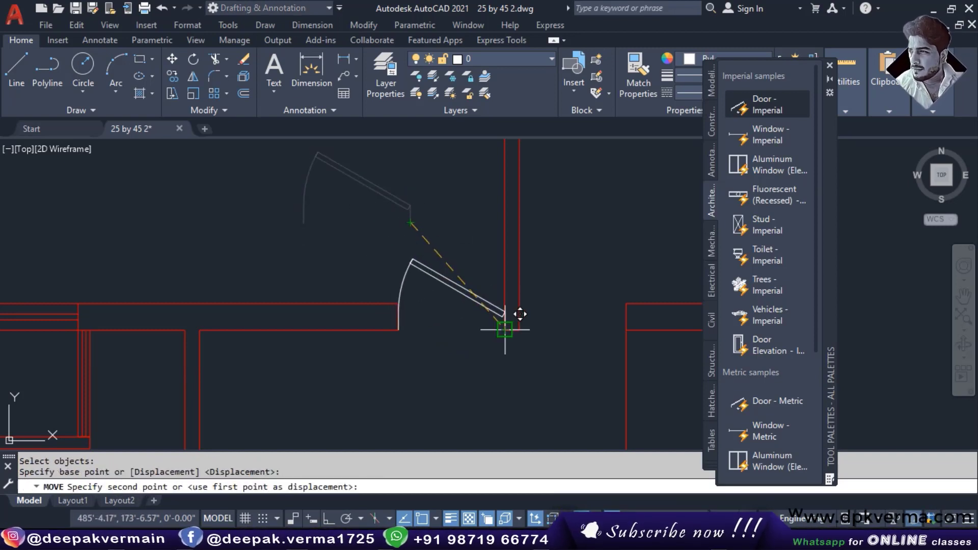
{"action": "left_click", "coordinate": [505, 329]}
Step: Flip the placed door's swing horizontally and vertically with its flip grips, then deselect
{"action": "left_click", "coordinate": [479, 307]}
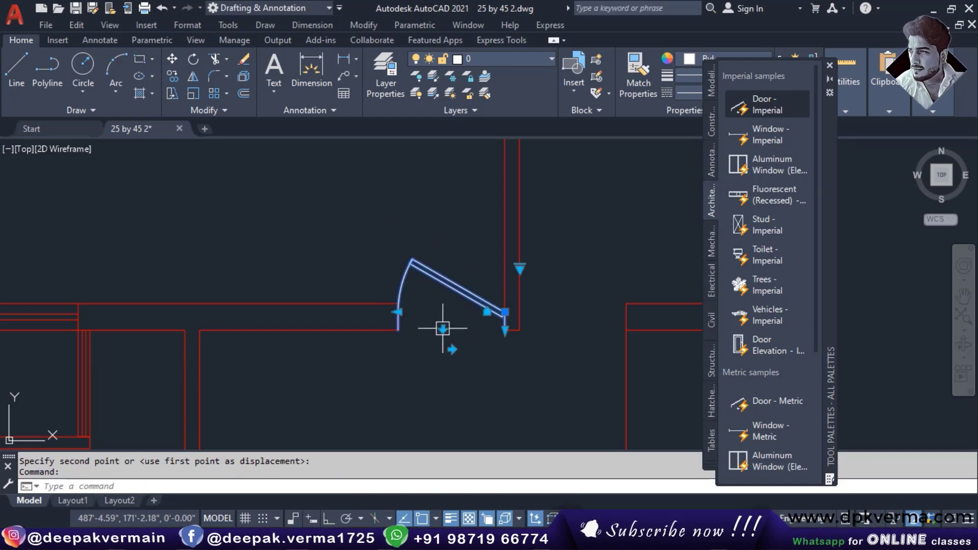
{"action": "left_click", "coordinate": [451, 350]}
{"action": "left_click", "coordinate": [461, 313]}
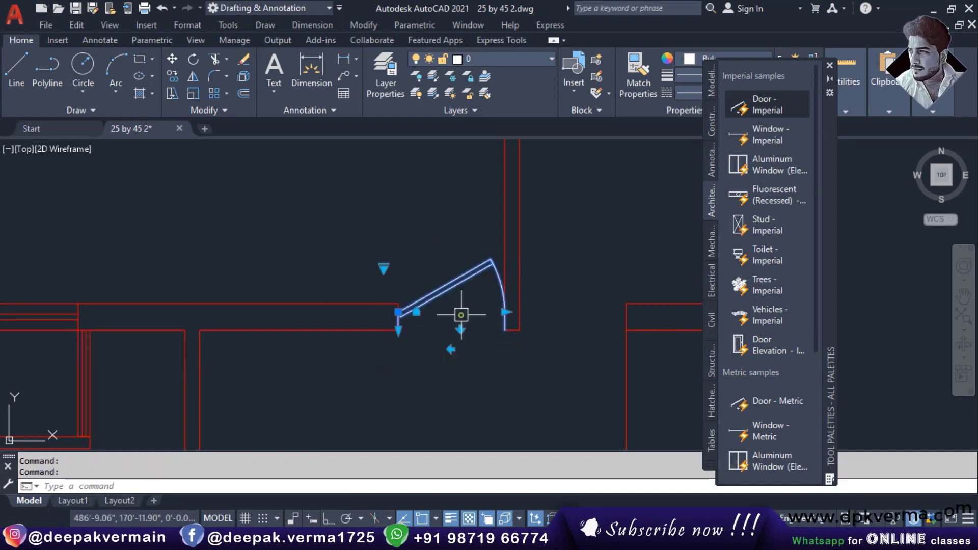
{"action": "left_click", "coordinate": [506, 312]}
{"action": "scroll", "coordinate": [501, 318], "scroll_direction": "down", "scroll_amount": 2}
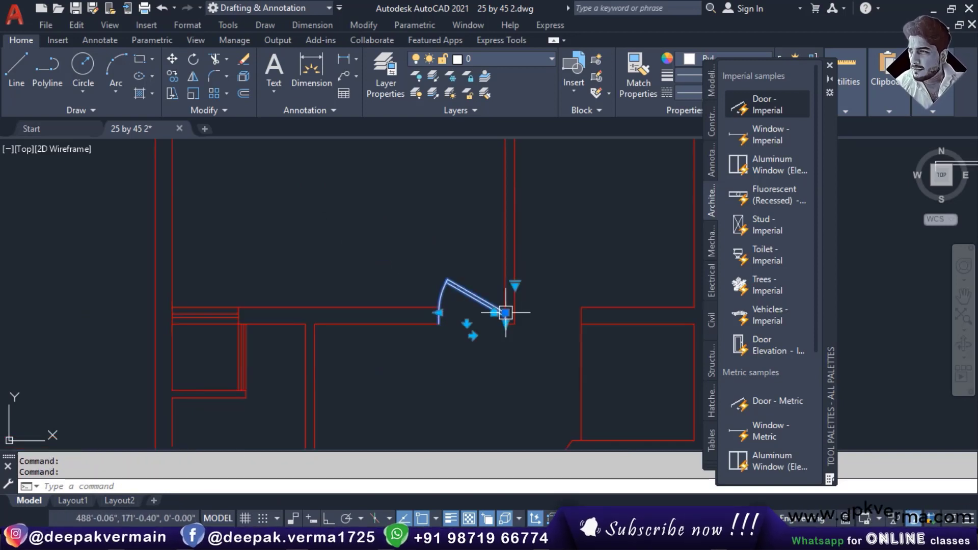
{"action": "scroll", "coordinate": [489, 323], "scroll_direction": "down", "scroll_amount": 1}
{"action": "key", "text": "Escape"}
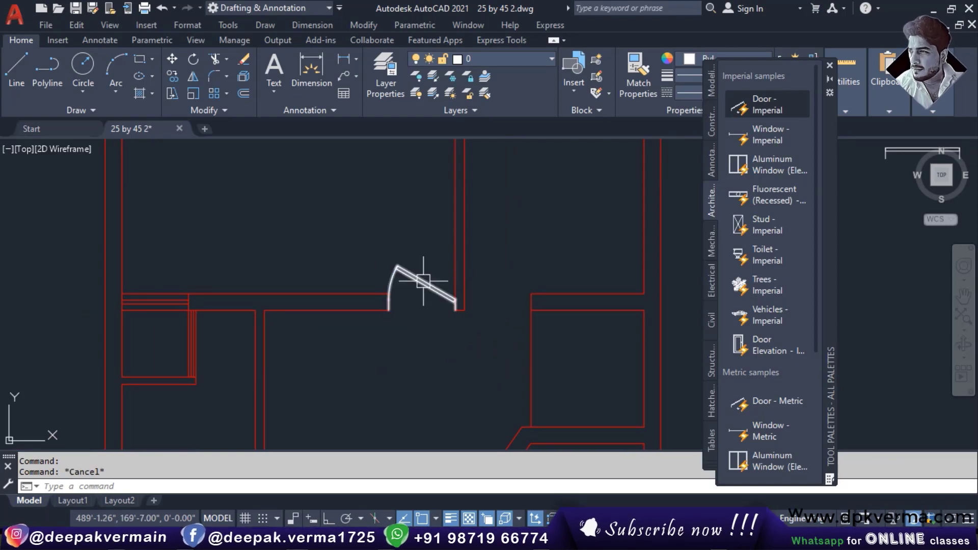
{"action": "scroll", "coordinate": [423, 280], "scroll_direction": "down", "scroll_amount": 4}
{"action": "scroll", "coordinate": [651, 231], "scroll_direction": "up", "scroll_amount": 4}
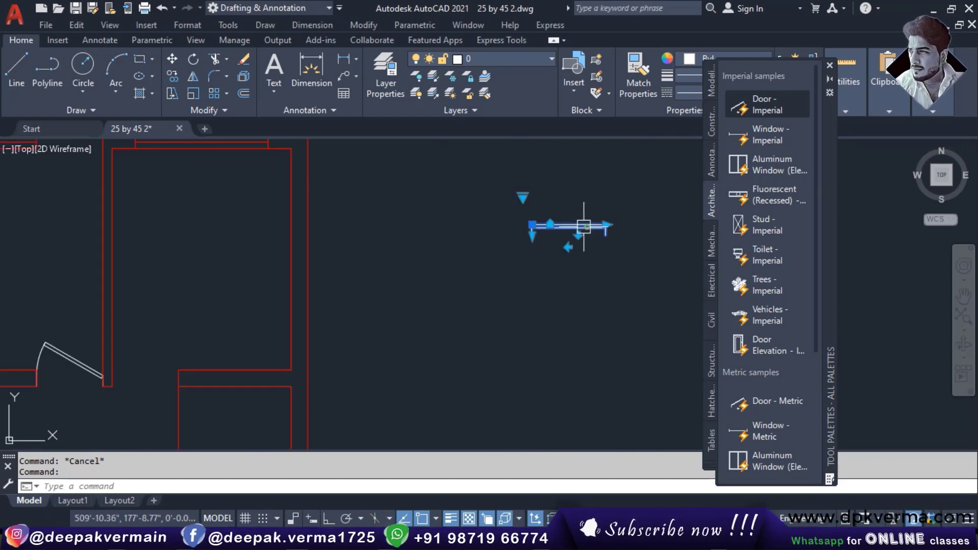
Step: Set the second door's lookup grip to Open 30°
{"action": "left_click", "coordinate": [522, 199]}
{"action": "left_click", "coordinate": [523, 197]}
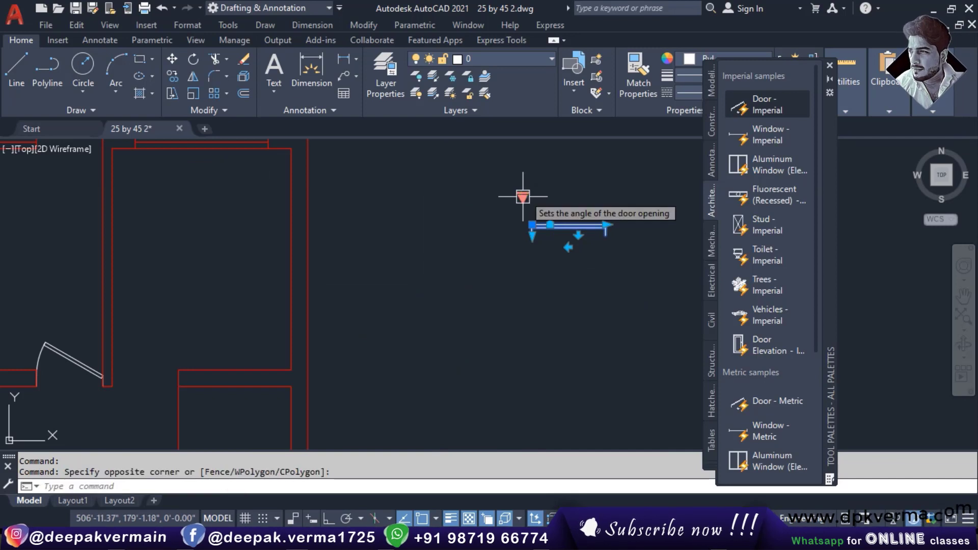
{"action": "left_click", "coordinate": [565, 205]}
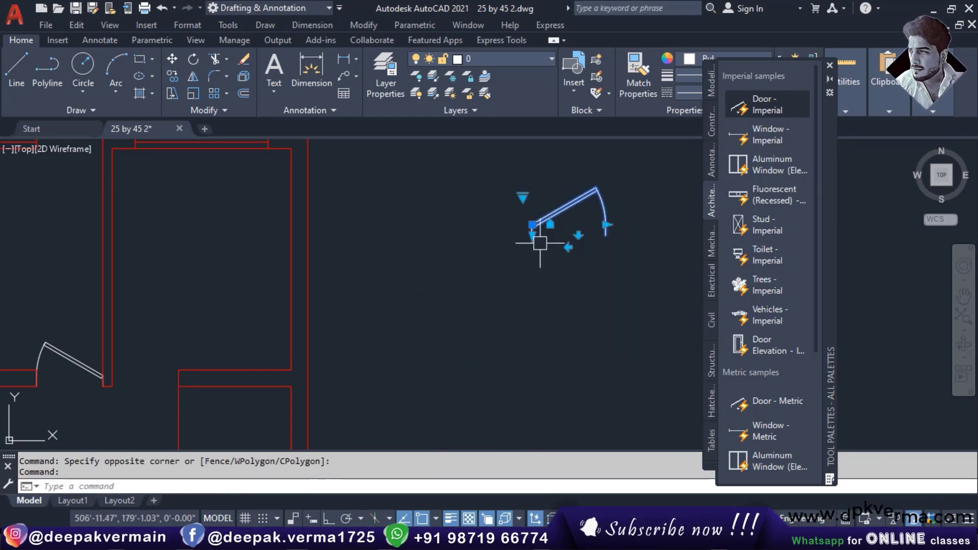
{"action": "mouse_move", "coordinate": [534, 236]}
{"action": "middle_mouse_down"}
{"action": "mouse_move", "coordinate": [429, 296]}
{"action": "mouse_move", "coordinate": [373, 255]}
{"action": "middle_mouse_up"}
{"action": "key", "text": "Escape"}
{"action": "scroll", "coordinate": [539, 275], "scroll_direction": "up", "scroll_amount": 2}
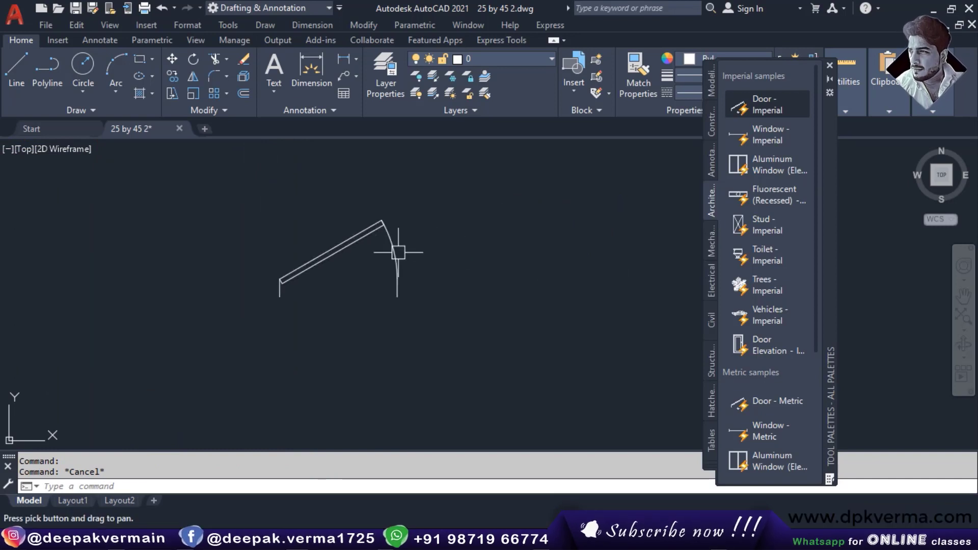
Step: Copy the 30°-open door straight to the right with Ortho on
{"action": "type", "text": "co"}
{"action": "key", "text": "Return"}
{"action": "left_click", "coordinate": [352, 235]}
{"action": "key", "text": "Return"}
{"action": "left_click", "coordinate": [340, 279]}
{"action": "middle_click_drag", "start_coordinate": [510, 272], "coordinate": [315, 295]}
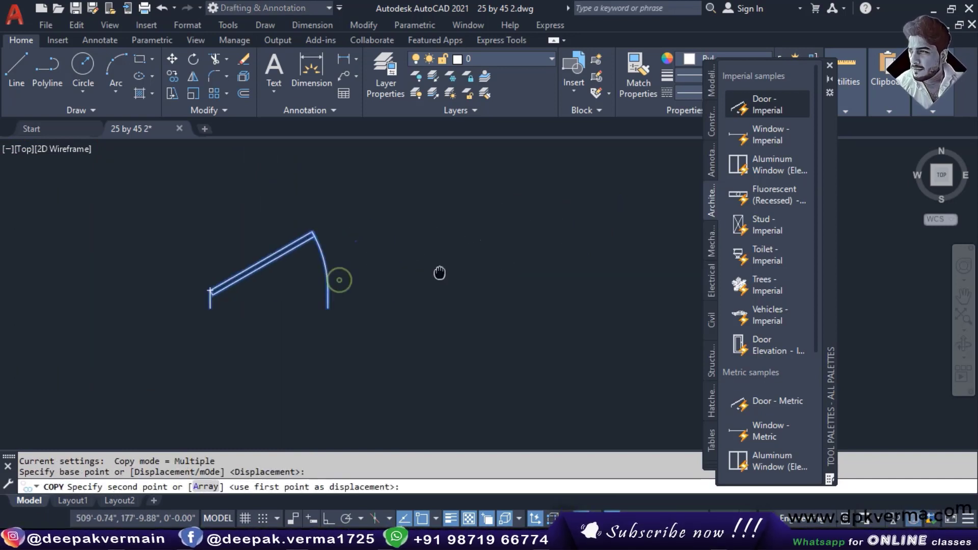
{"action": "key", "text": "F8"}
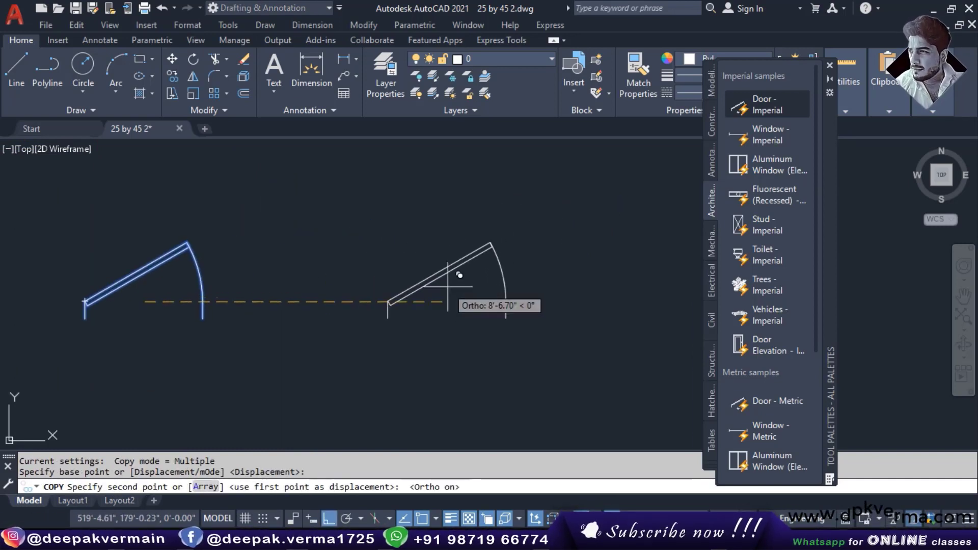
{"action": "left_click", "coordinate": [462, 297]}
{"action": "key", "text": "Escape"}
{"action": "middle_click_drag", "start_coordinate": [250, 305], "coordinate": [338, 283]}
Step: Explode the right-hand door copy into plain lines with X
{"action": "left_click", "coordinate": [525, 262]}
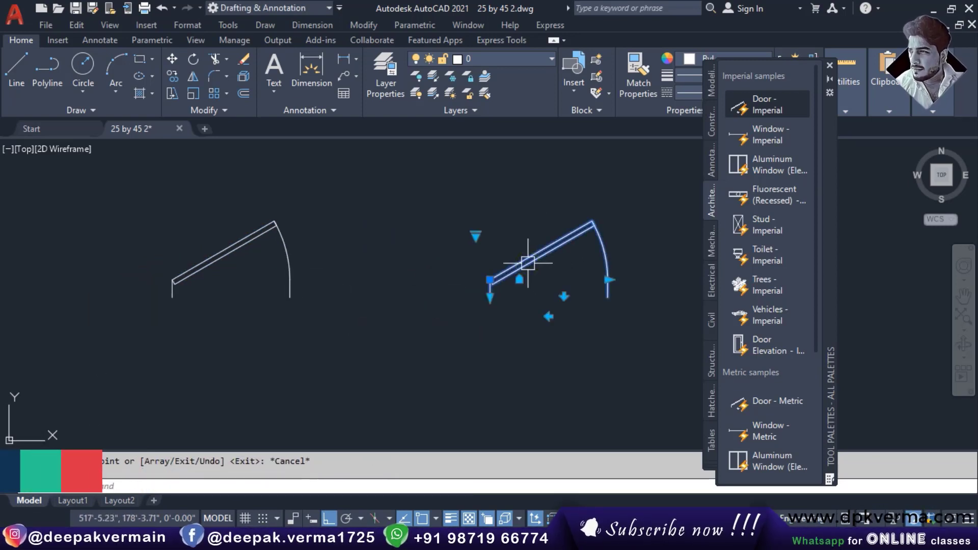
{"action": "type", "text": "x"}
{"action": "key", "text": "Return"}
{"action": "left_click", "coordinate": [528, 262]}
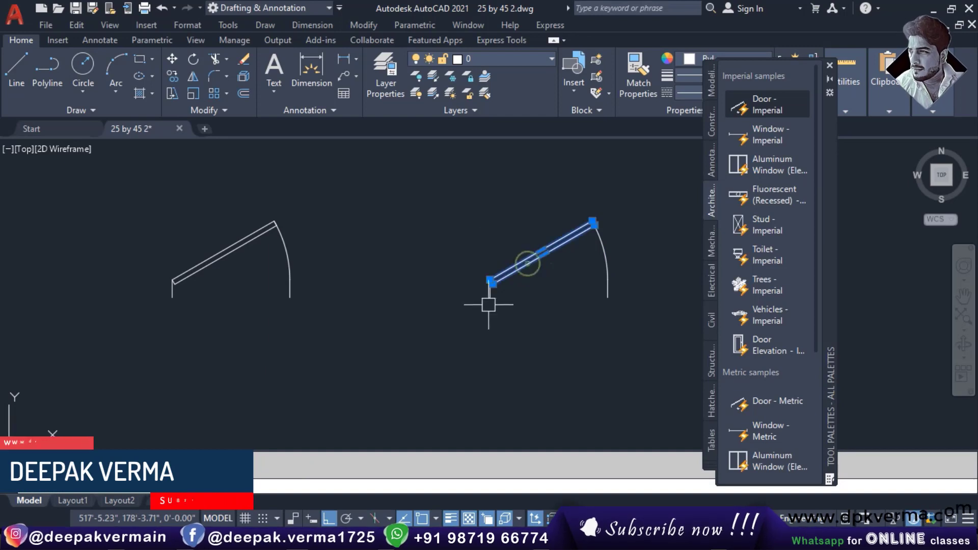
{"action": "key", "text": "Escape"}
Step: Compare the left door block with the exploded copy and recentre the view on the right door
{"action": "left_click", "coordinate": [281, 251]}
{"action": "key", "text": "Escape"}
{"action": "left_click", "coordinate": [284, 254]}
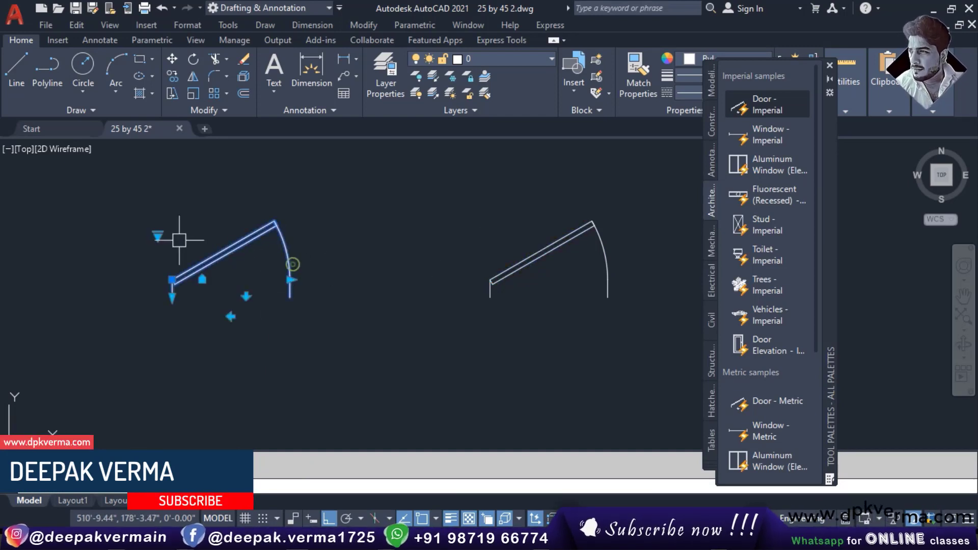
{"action": "left_click", "coordinate": [602, 252]}
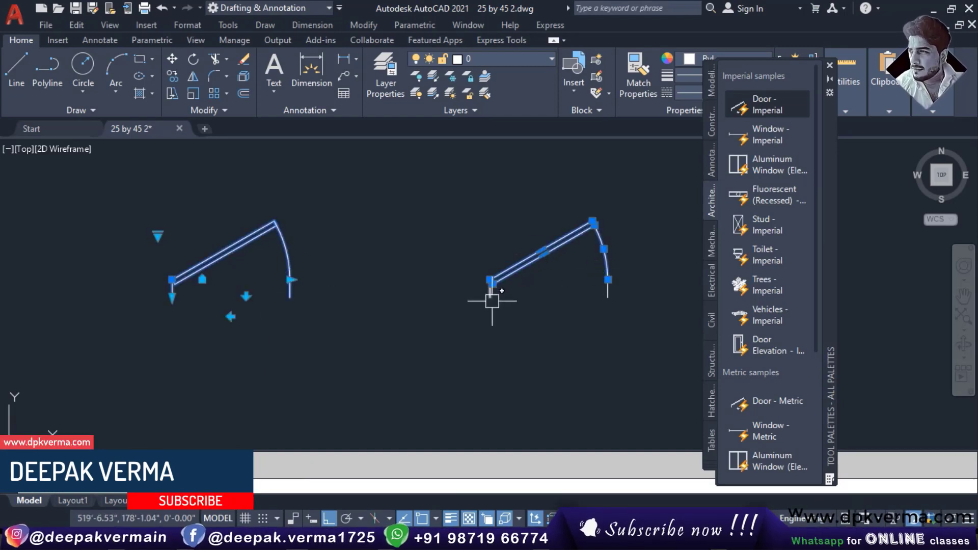
{"action": "key", "text": "Escape"}
{"action": "scroll", "coordinate": [616, 260], "scroll_direction": "up", "scroll_amount": 2}
{"action": "scroll", "coordinate": [449, 306], "scroll_direction": "down", "scroll_amount": 2}
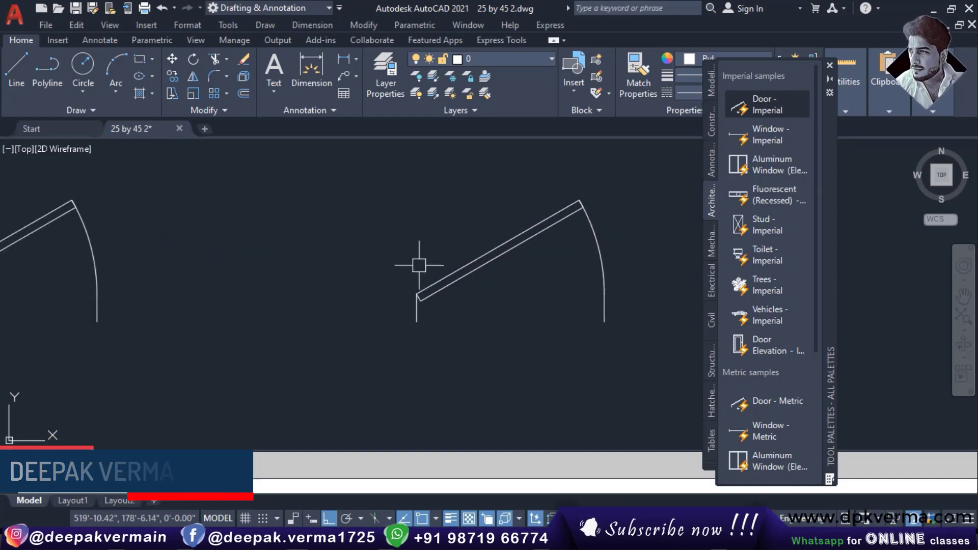
{"action": "key", "text": "Escape"}
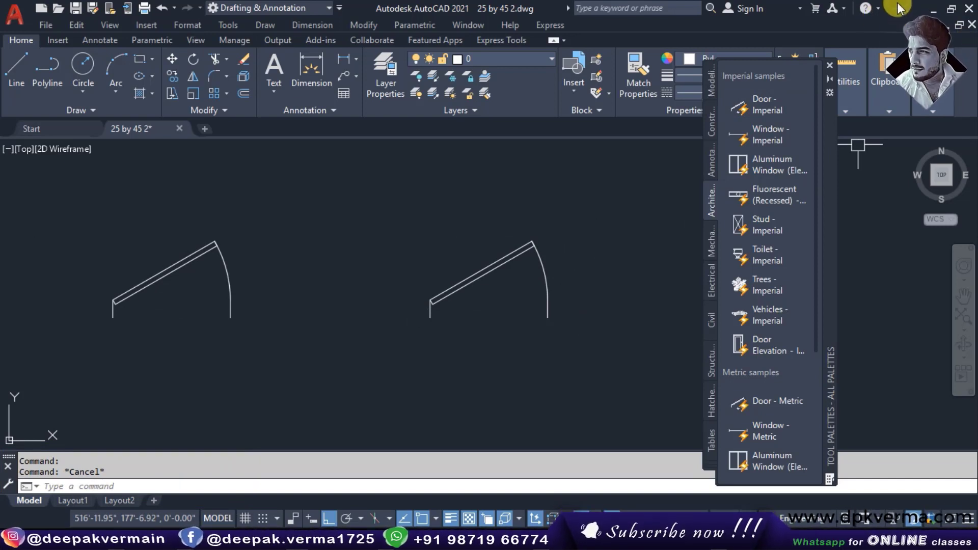
{"action": "scroll", "coordinate": [524, 289], "scroll_direction": "up", "scroll_amount": 2}
{"action": "middle_click_drag", "start_coordinate": [524, 289], "coordinate": [486, 291]}
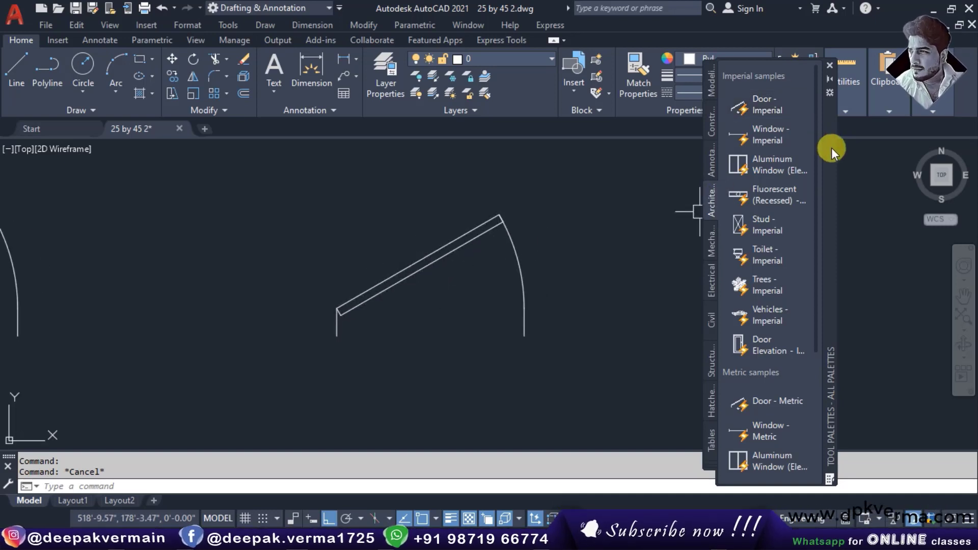
{"action": "left_click_drag", "start_coordinate": [831, 148], "coordinate": [801, 150]}
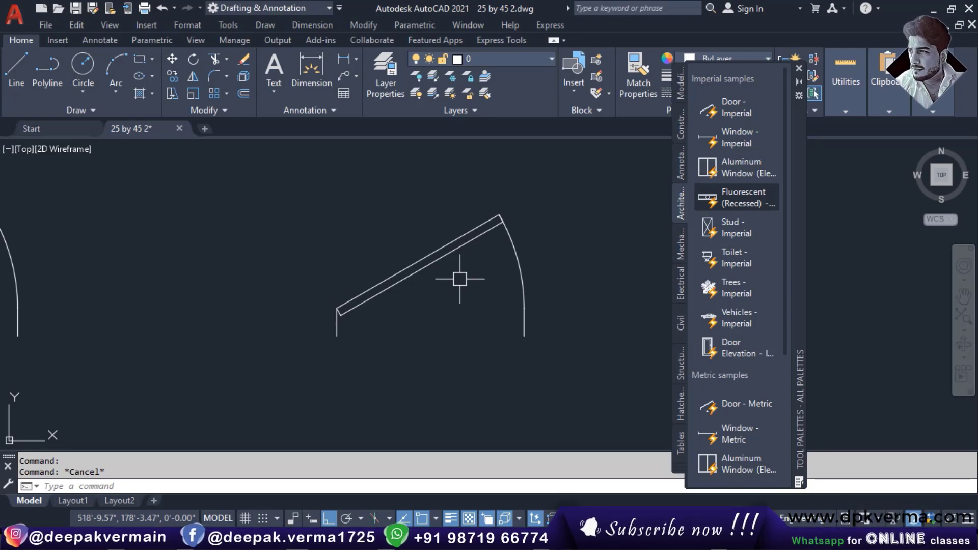
Step: Start a new block named d1 with its base point at the hinge corner
{"action": "type", "text": "b"}
{"action": "key", "text": "Return"}
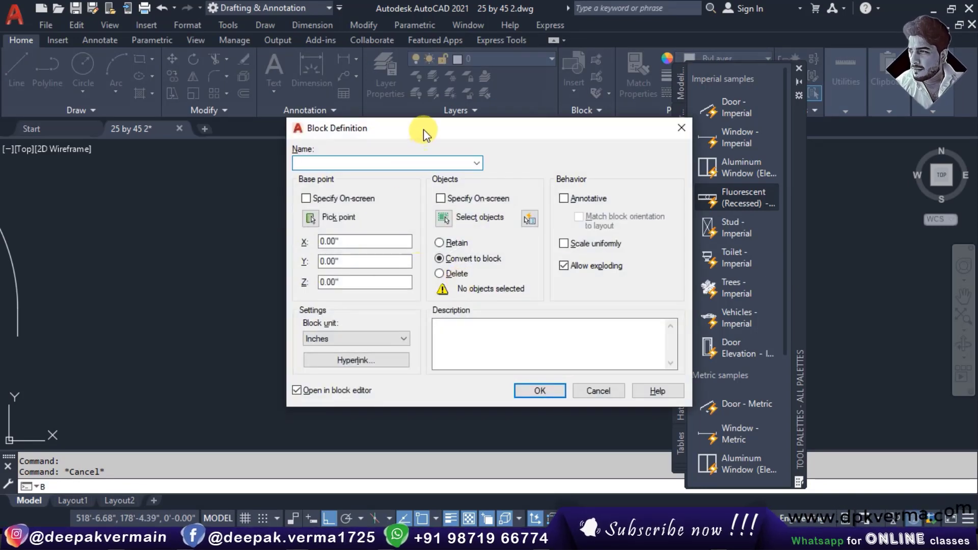
{"action": "left_click_drag", "start_coordinate": [423, 129], "coordinate": [741, 118]}
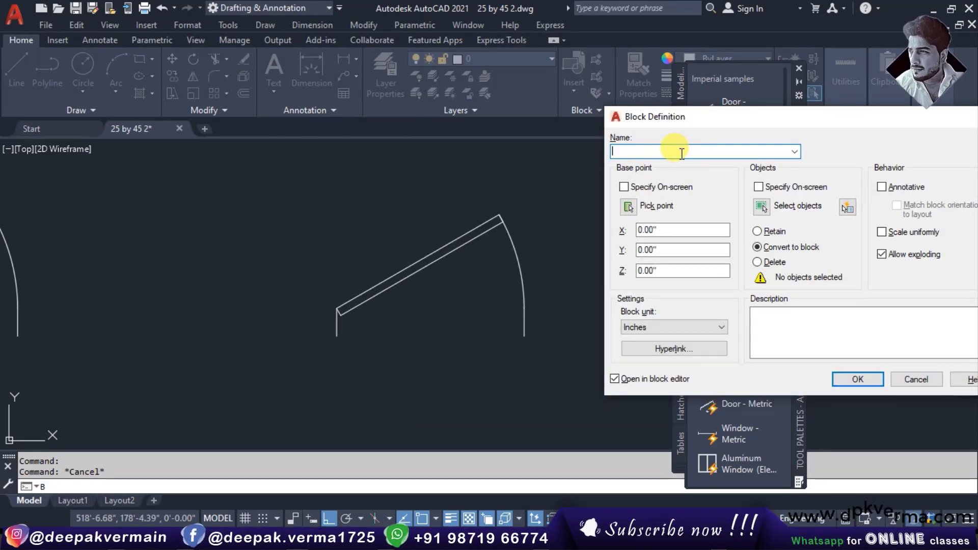
{"action": "type", "text": "d1"}
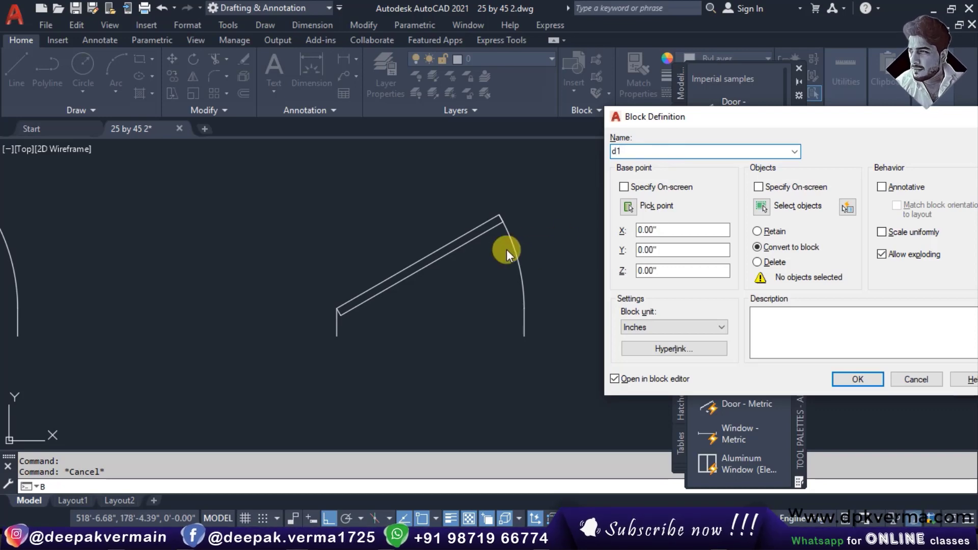
{"action": "left_click", "coordinate": [632, 206]}
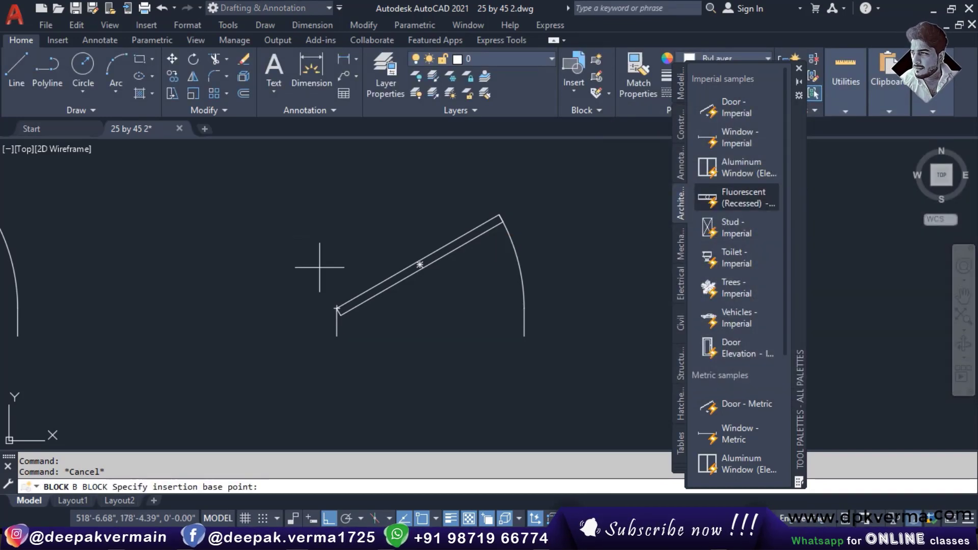
{"action": "left_click", "coordinate": [336, 308]}
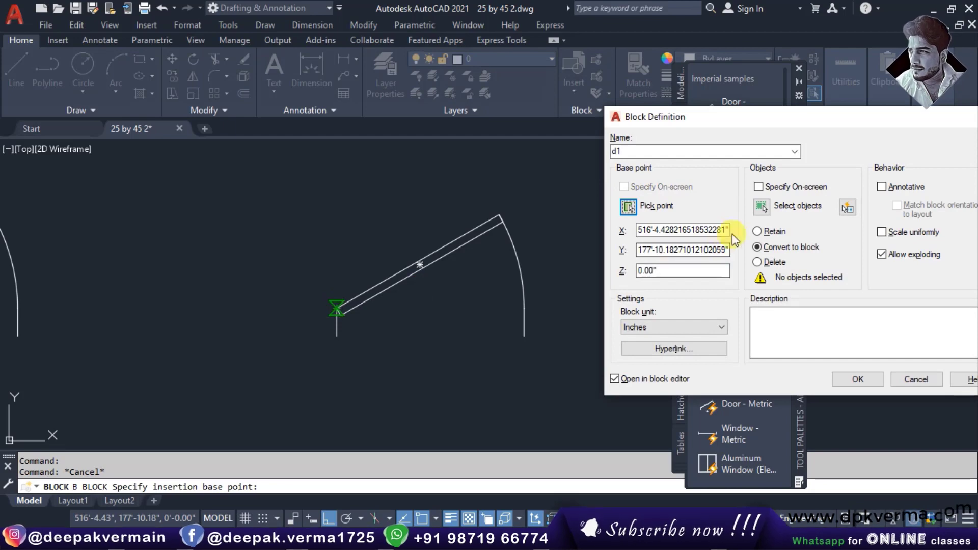
Step: Window-select the four exploded door lines and create d1, opening it in the Block Editor
{"action": "left_click", "coordinate": [762, 206]}
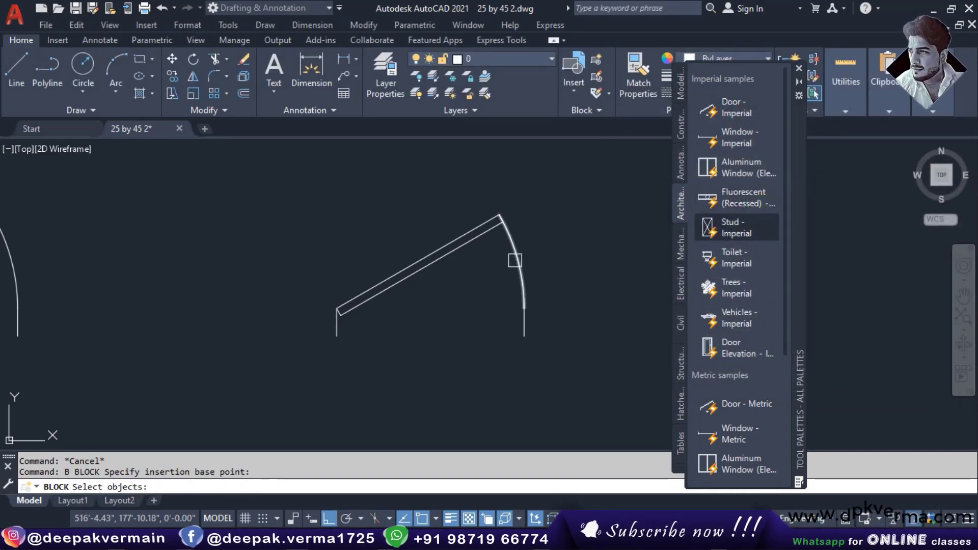
{"action": "left_click", "coordinate": [596, 182]}
{"action": "left_click", "coordinate": [271, 388]}
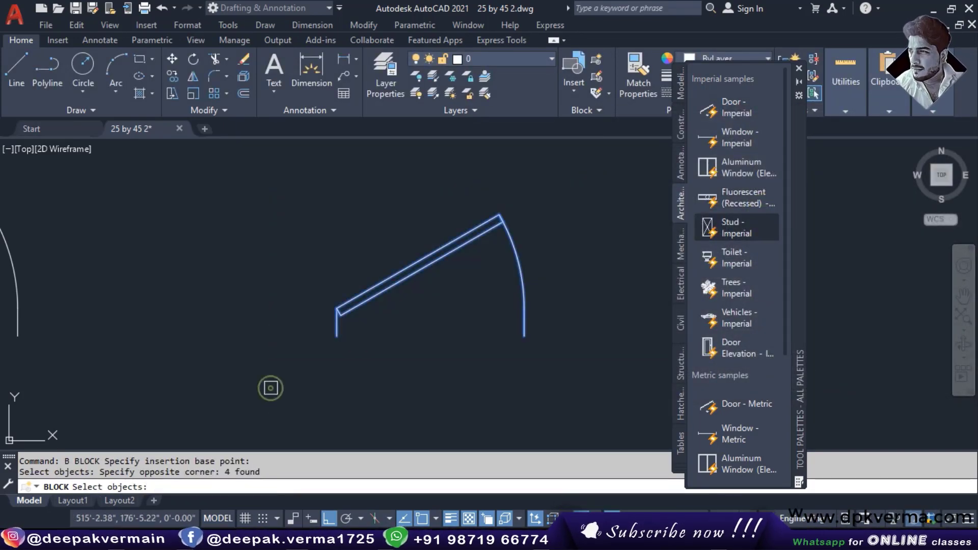
{"action": "right_click", "coordinate": [270, 390]}
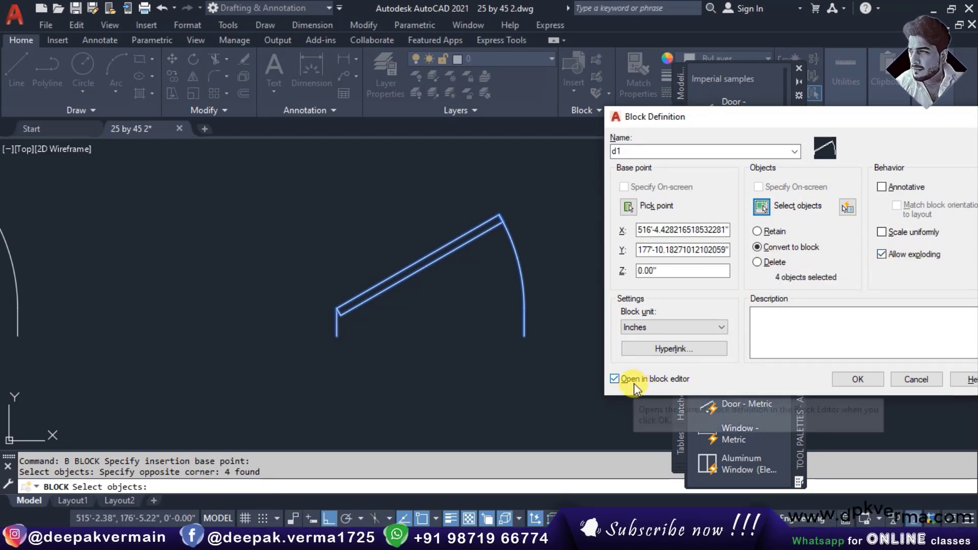
{"action": "left_click_drag", "start_coordinate": [754, 117], "coordinate": [681, 114]}
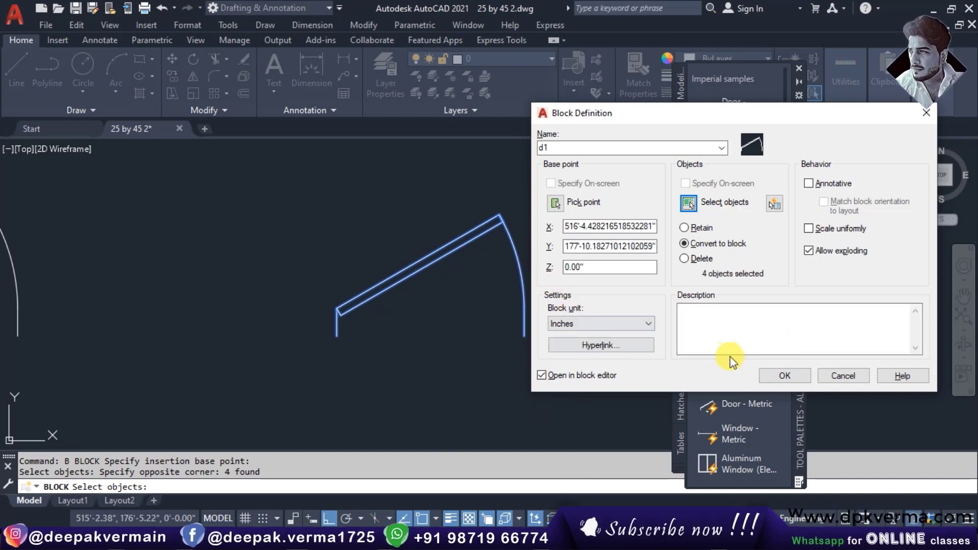
{"action": "left_click", "coordinate": [760, 352]}
{"action": "left_click", "coordinate": [777, 376]}
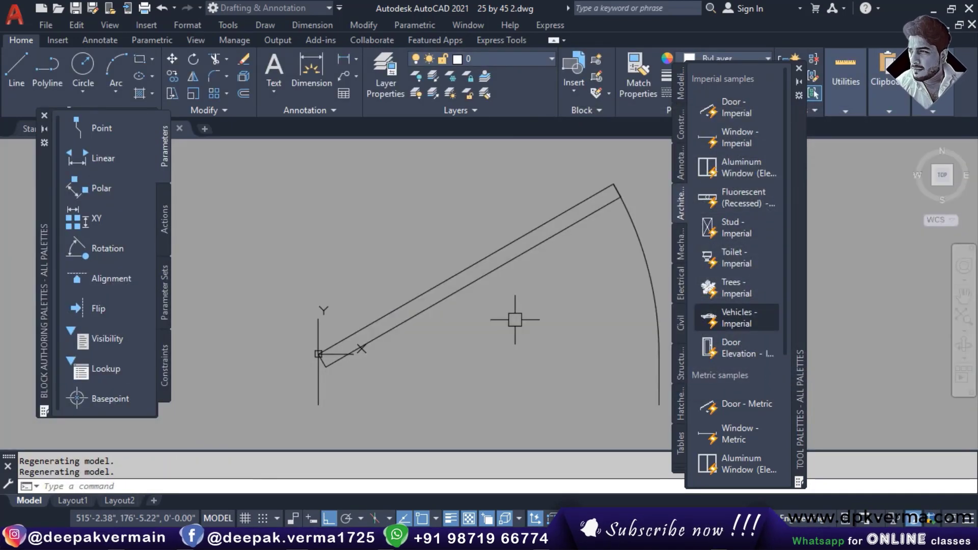
Step: Close the Block Editor, saving the changes to block d1
{"action": "scroll", "coordinate": [507, 280], "scroll_direction": "down", "scroll_amount": 1}
{"action": "scroll", "coordinate": [525, 300], "scroll_direction": "down", "scroll_amount": 2}
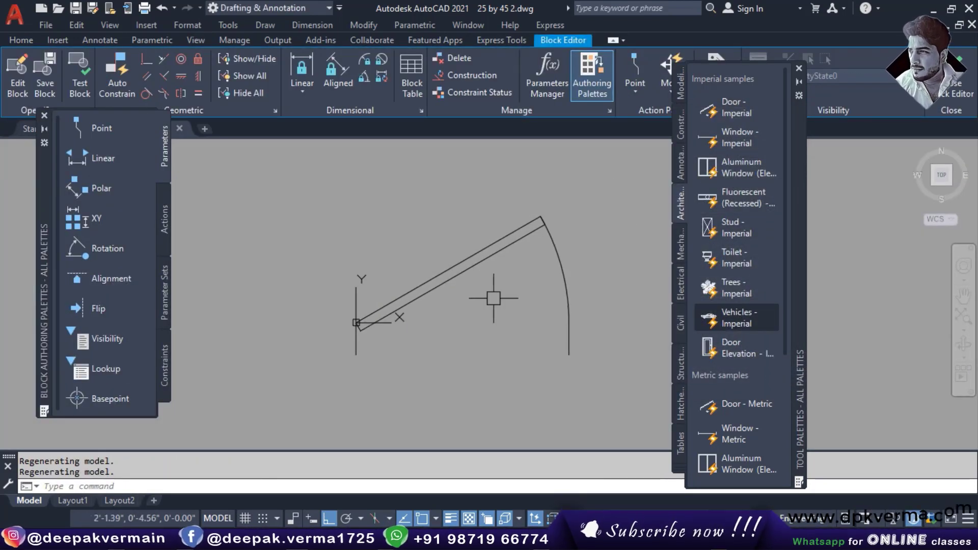
{"action": "left_click", "coordinate": [952, 86]}
{"action": "left_click", "coordinate": [505, 240]}
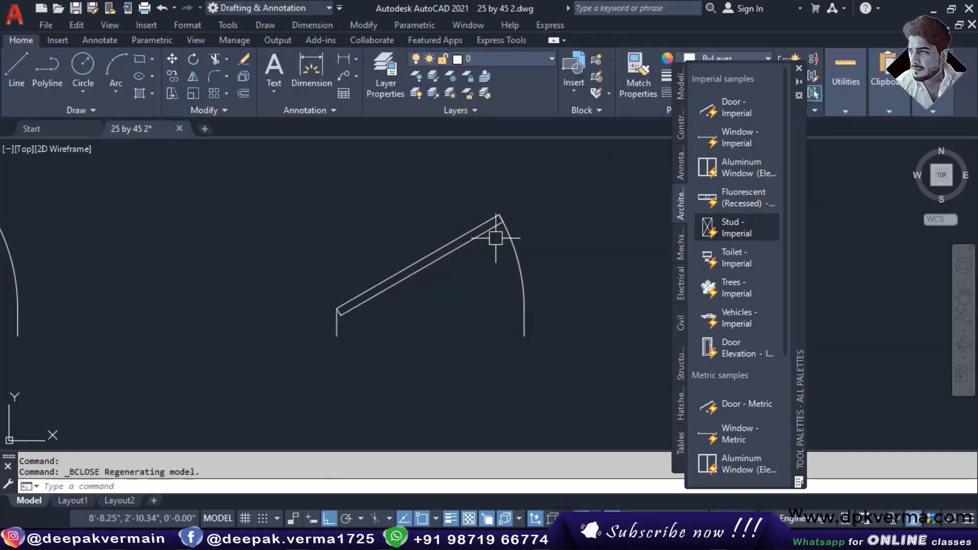
Step: Reopen block d1 in the Block Editor from the drawing, confirming Edit Block Definition
{"action": "left_click", "coordinate": [432, 260]}
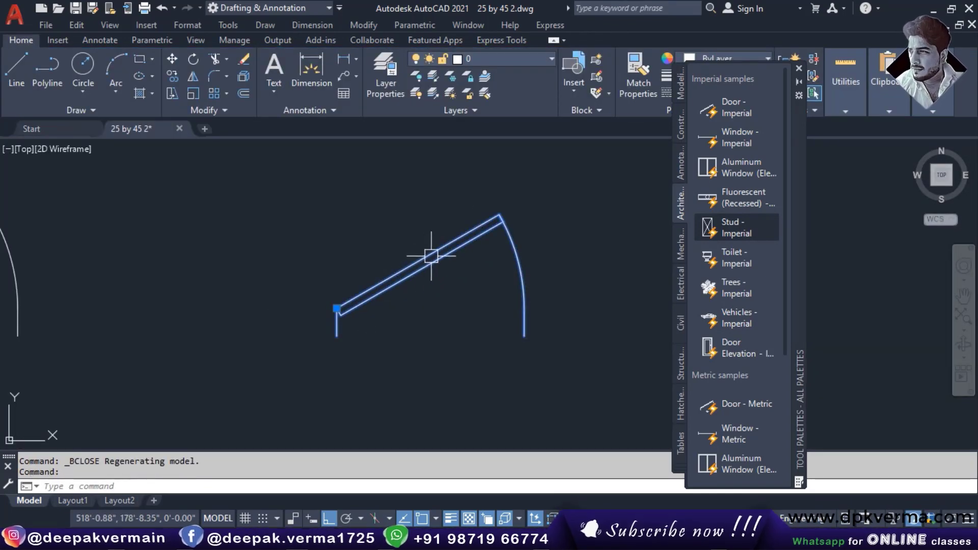
{"action": "right_click", "coordinate": [432, 259]}
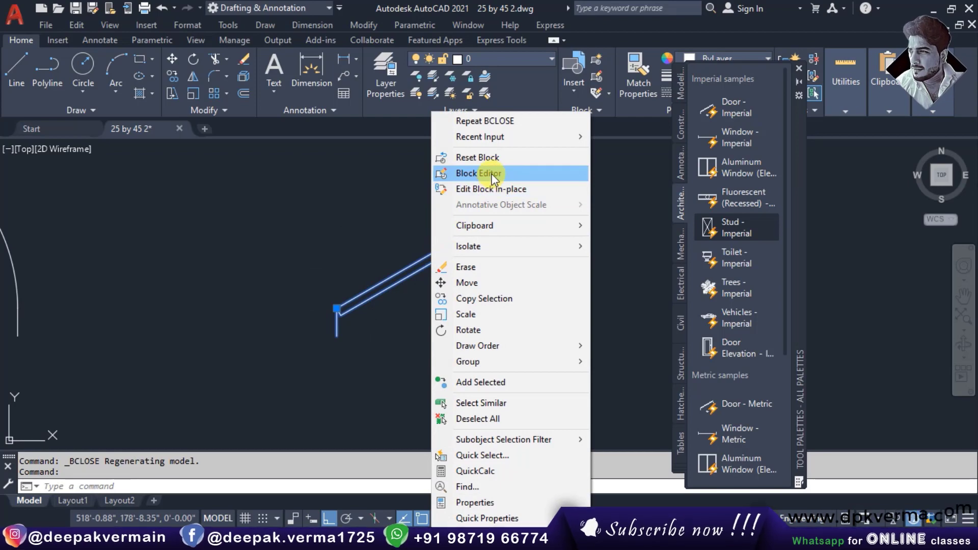
{"action": "left_click", "coordinate": [490, 173]}
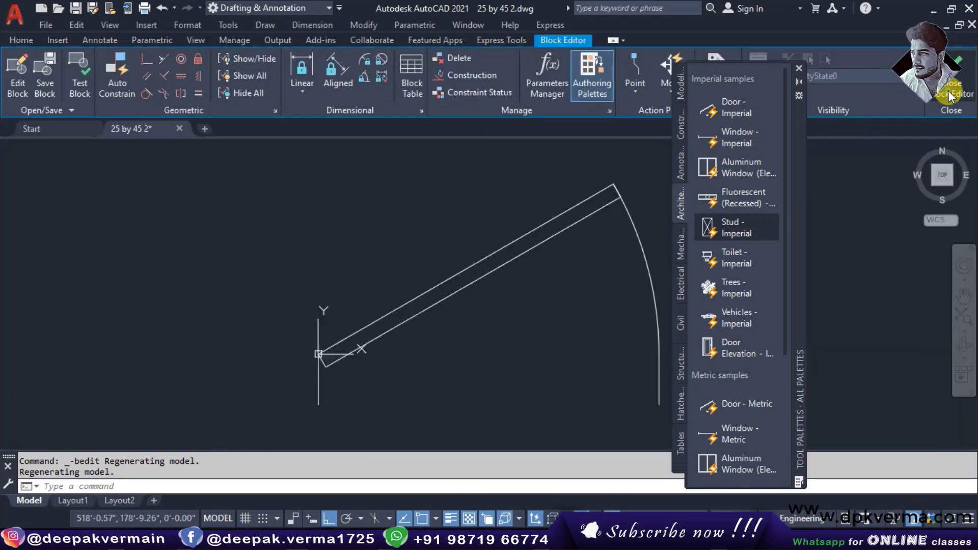
{"action": "left_click", "coordinate": [936, 77]}
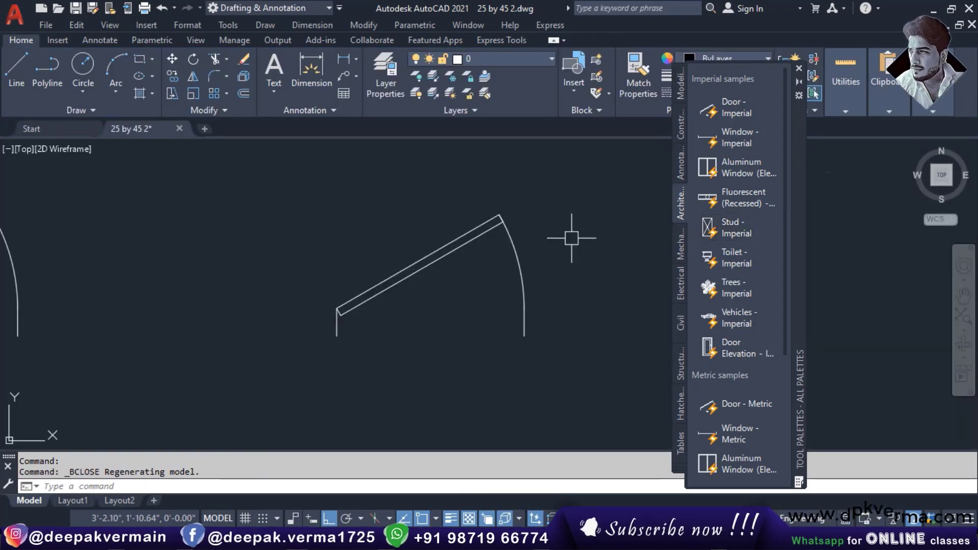
{"action": "double_click", "coordinate": [458, 240]}
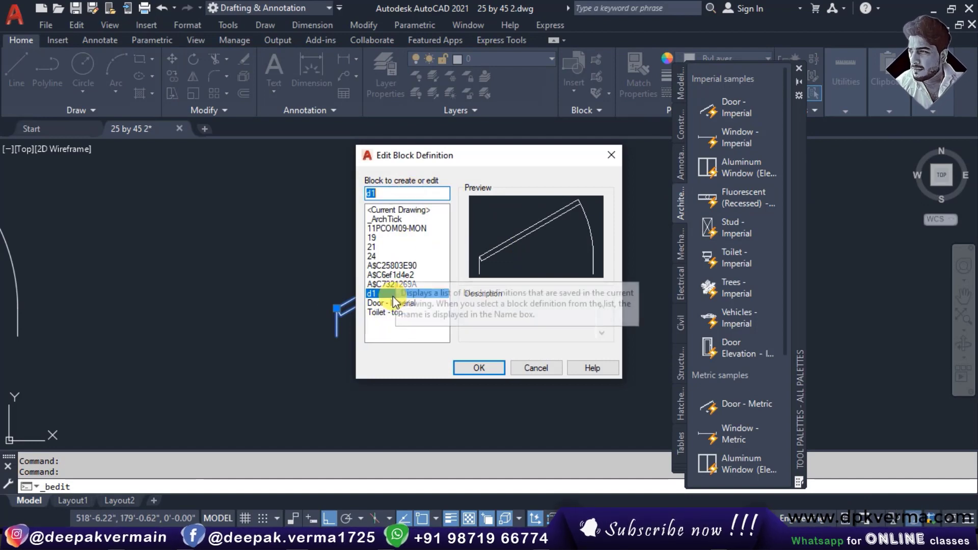
{"action": "left_click", "coordinate": [485, 369]}
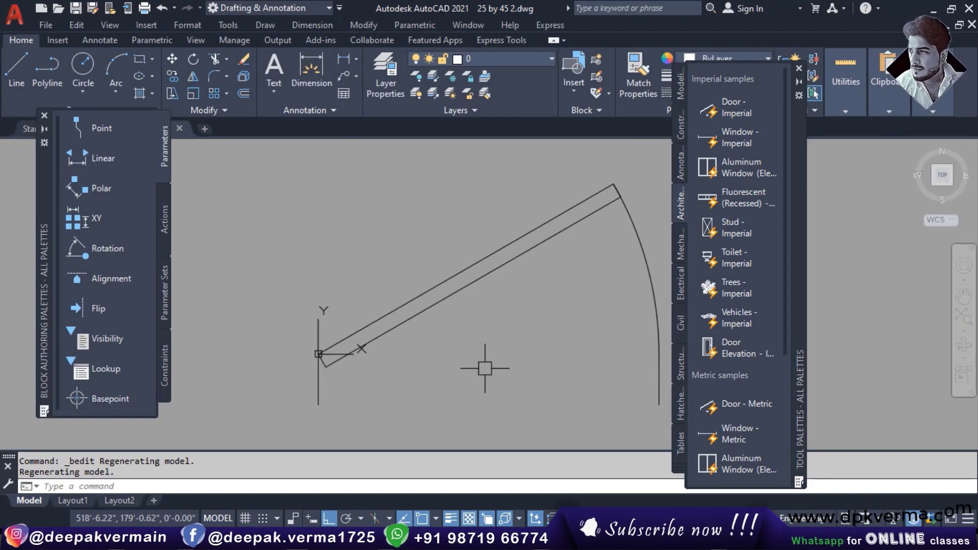
Step: Begin a linear parameter at the door corner, cancel it, and close the Block Editor
{"action": "scroll", "coordinate": [504, 275], "scroll_direction": "down", "scroll_amount": 1}
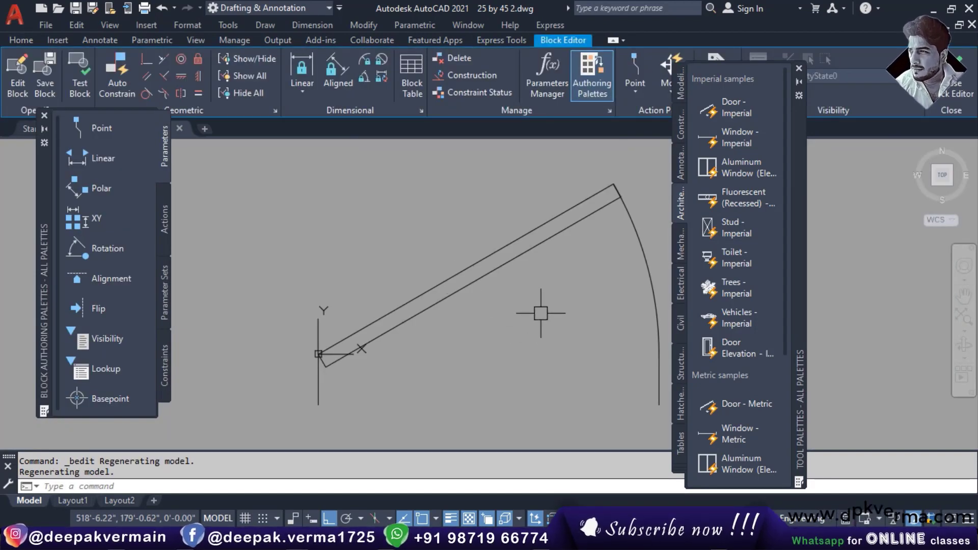
{"action": "scroll", "coordinate": [537, 312], "scroll_direction": "down", "scroll_amount": 2}
{"action": "middle_click_drag", "start_coordinate": [540, 313], "coordinate": [499, 289]}
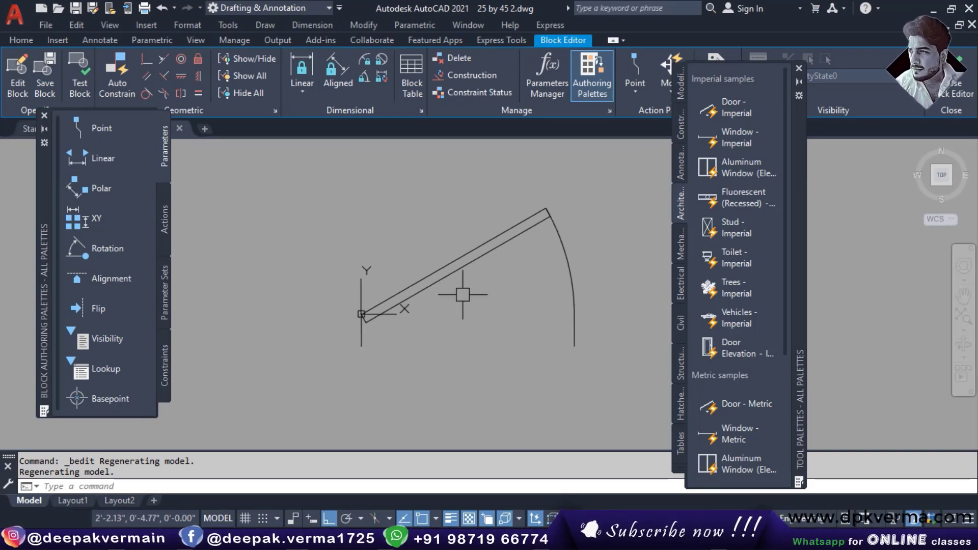
{"action": "middle_click_drag", "start_coordinate": [461, 288], "coordinate": [435, 281]}
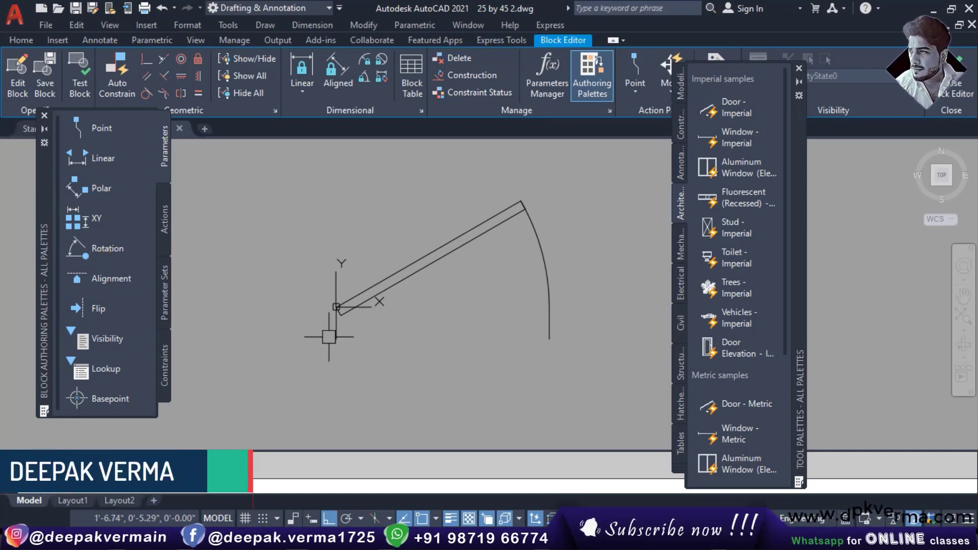
{"action": "scroll", "coordinate": [326, 337], "scroll_direction": "up", "scroll_amount": 2}
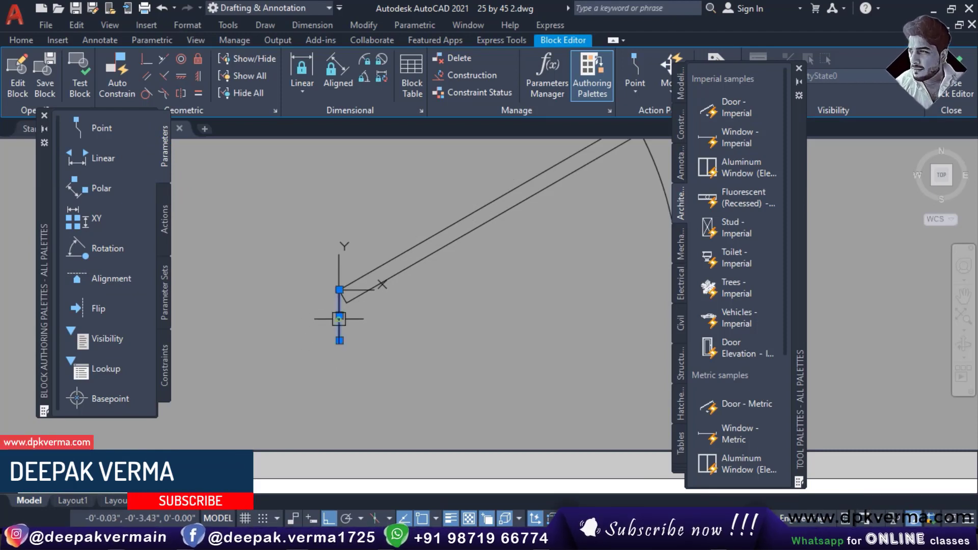
{"action": "left_click", "coordinate": [345, 142]}
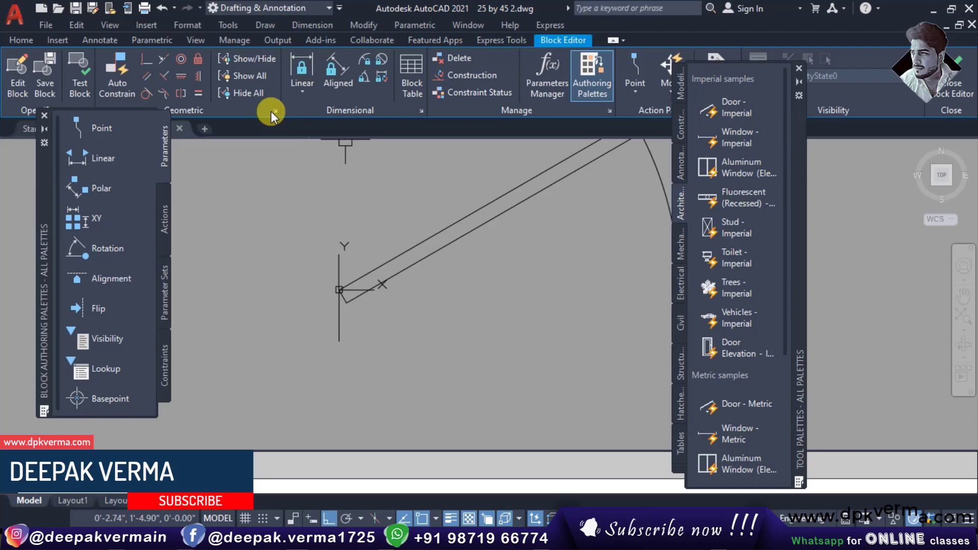
{"action": "left_click", "coordinate": [302, 100]}
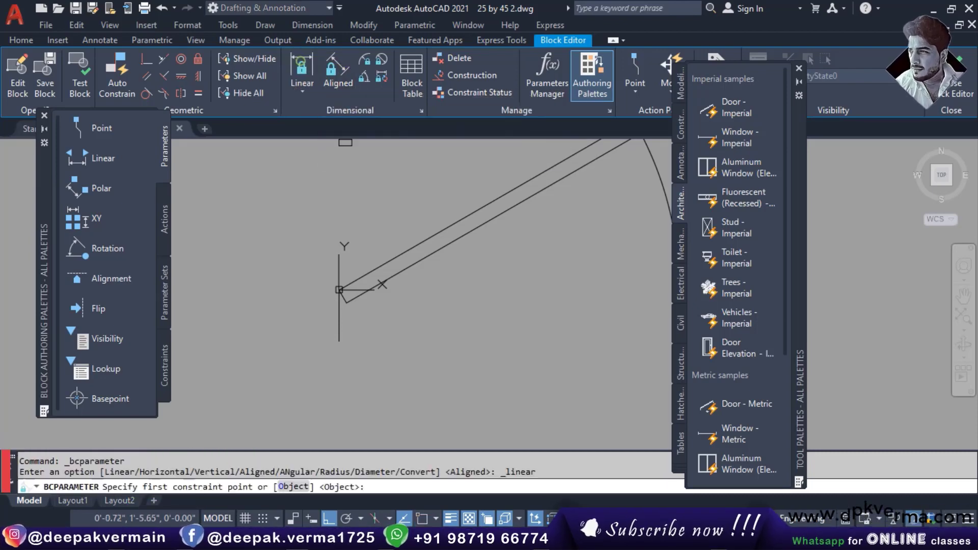
{"action": "left_click", "coordinate": [320, 311]}
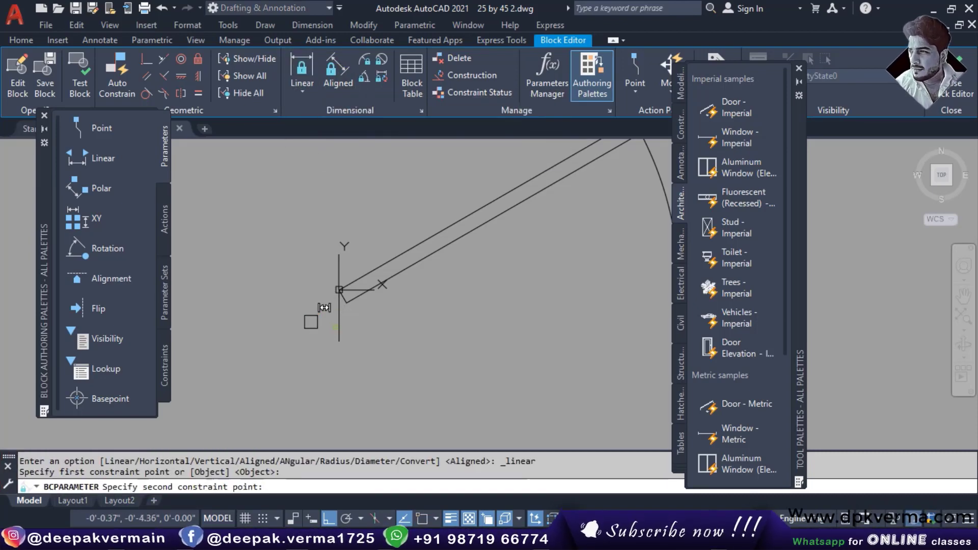
{"action": "left_click", "coordinate": [301, 95]}
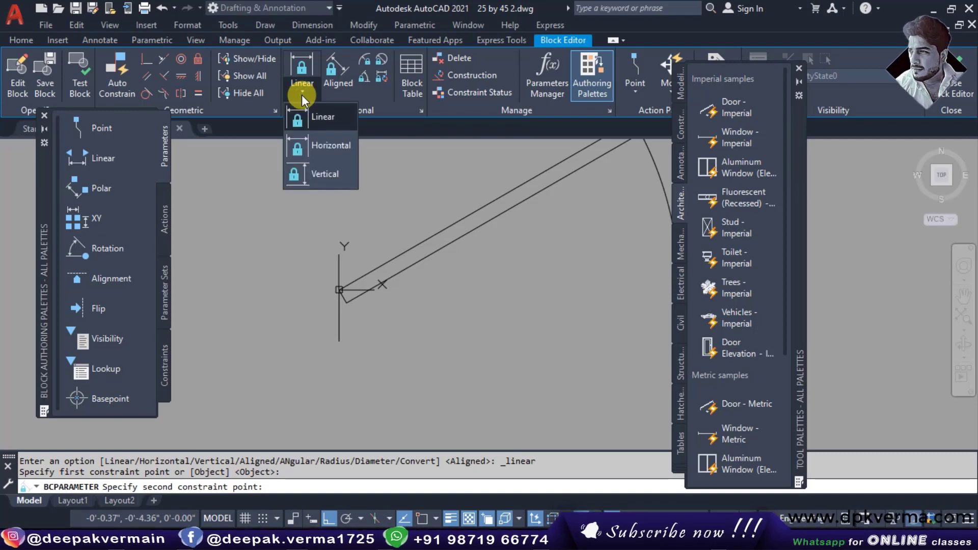
{"action": "key", "text": "Escape"}
{"action": "left_click", "coordinate": [951, 89]}
Step: Close the Block Editor and dimension the door's left vertical line at 6"
{"action": "left_click", "coordinate": [457, 277]}
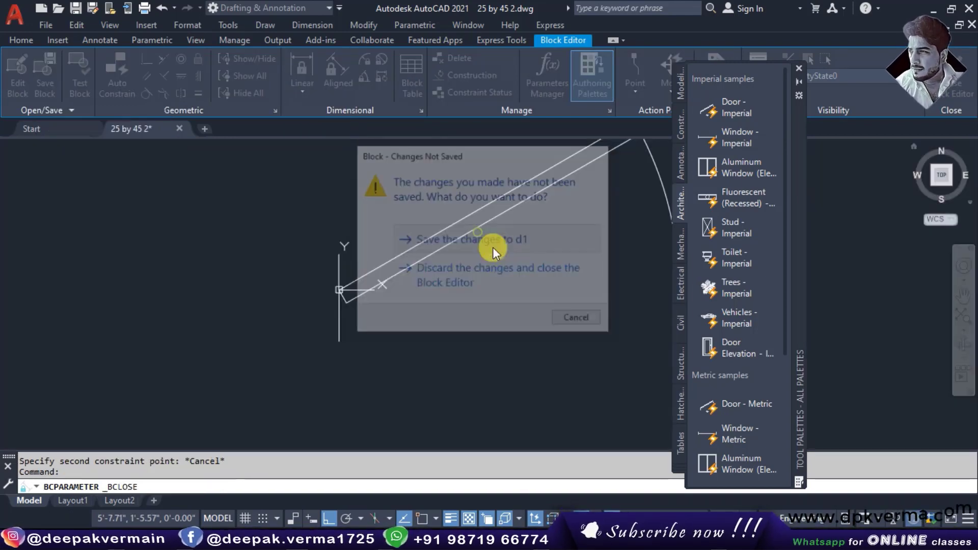
{"action": "left_click", "coordinate": [344, 66]}
{"action": "scroll", "coordinate": [388, 262], "scroll_direction": "up", "scroll_amount": 3}
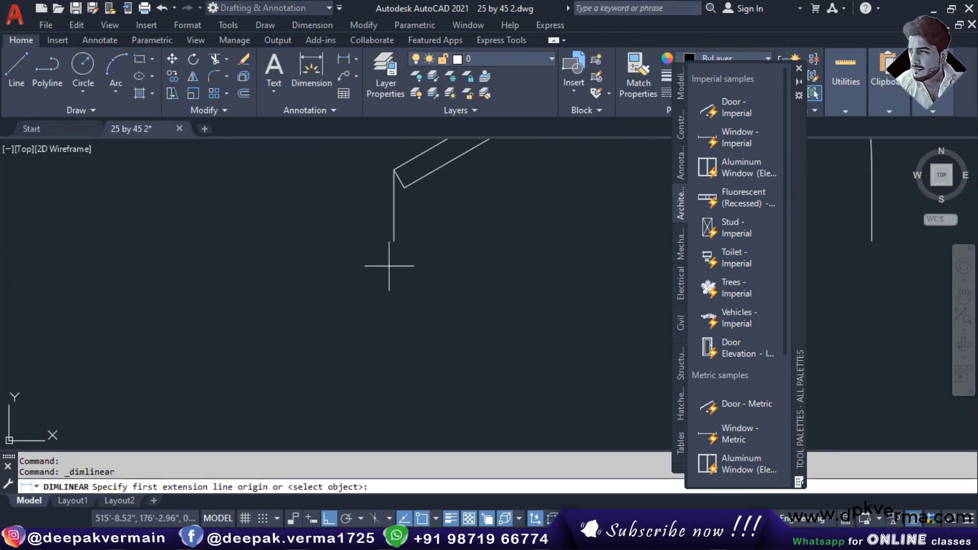
{"action": "left_click", "coordinate": [393, 240]}
{"action": "scroll", "coordinate": [392, 239], "scroll_direction": "up", "scroll_amount": 2}
{"action": "middle_click_drag", "start_coordinate": [393, 240], "coordinate": [381, 354]}
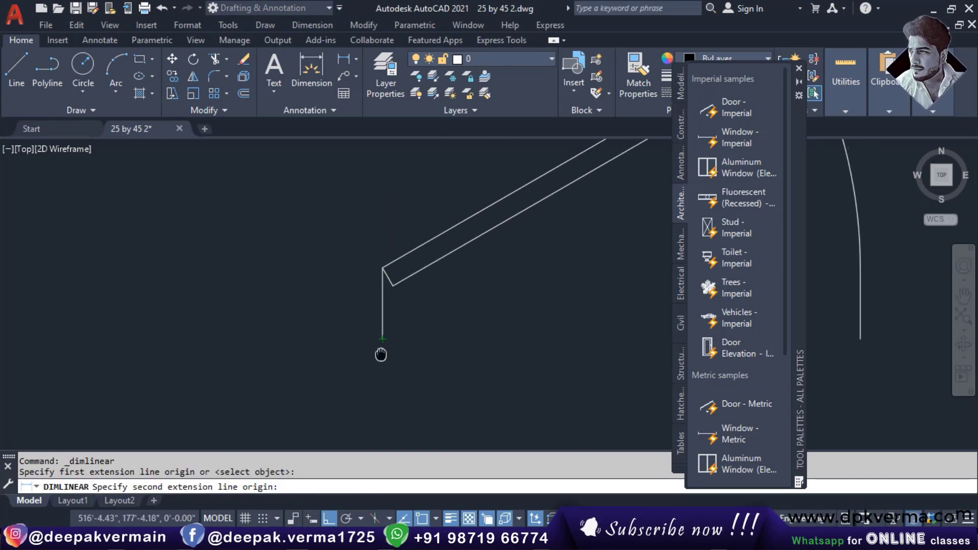
{"action": "left_click", "coordinate": [381, 268]}
{"action": "left_click", "coordinate": [382, 279]}
{"action": "scroll", "coordinate": [382, 279], "scroll_direction": "down", "scroll_amount": 2}
{"action": "key", "text": "Escape"}
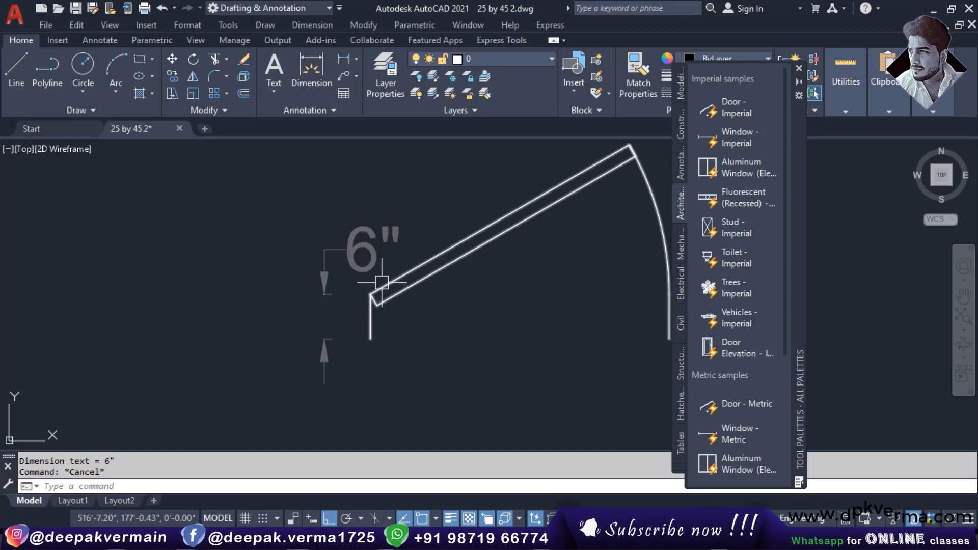
Step: Erase the 6" dimension
{"action": "left_click", "coordinate": [372, 257]}
{"action": "type", "text": "E"}
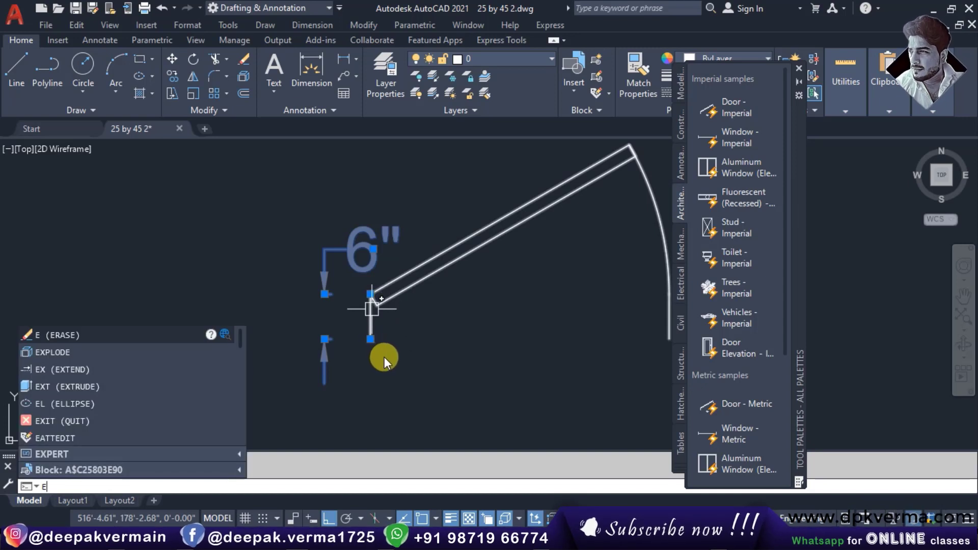
{"action": "key", "text": "Return"}
{"action": "scroll", "coordinate": [363, 316], "scroll_direction": "up", "scroll_amount": 2}
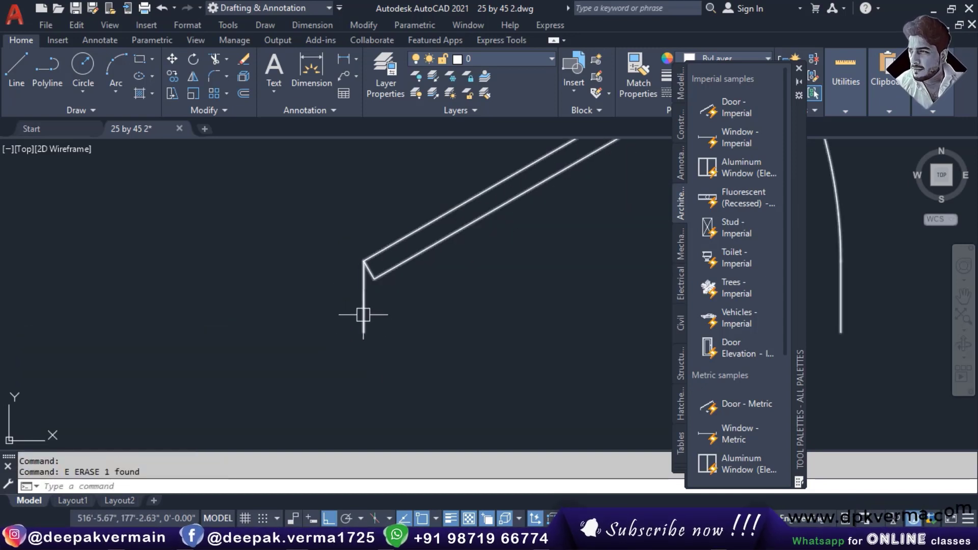
{"action": "scroll", "coordinate": [363, 314], "scroll_direction": "down", "scroll_amount": 1}
Step: Select the door block and double-click it to open d1's block definition
{"action": "left_click", "coordinate": [369, 328]}
{"action": "key", "text": "Escape"}
{"action": "scroll", "coordinate": [447, 312], "scroll_direction": "down", "scroll_amount": 3}
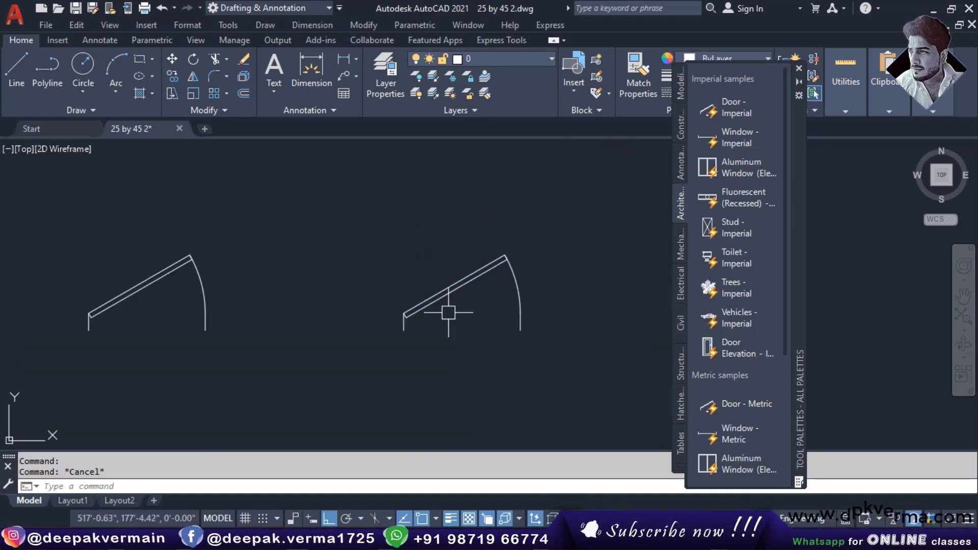
{"action": "left_click", "coordinate": [443, 302]}
{"action": "scroll", "coordinate": [442, 324], "scroll_direction": "up", "scroll_amount": 2}
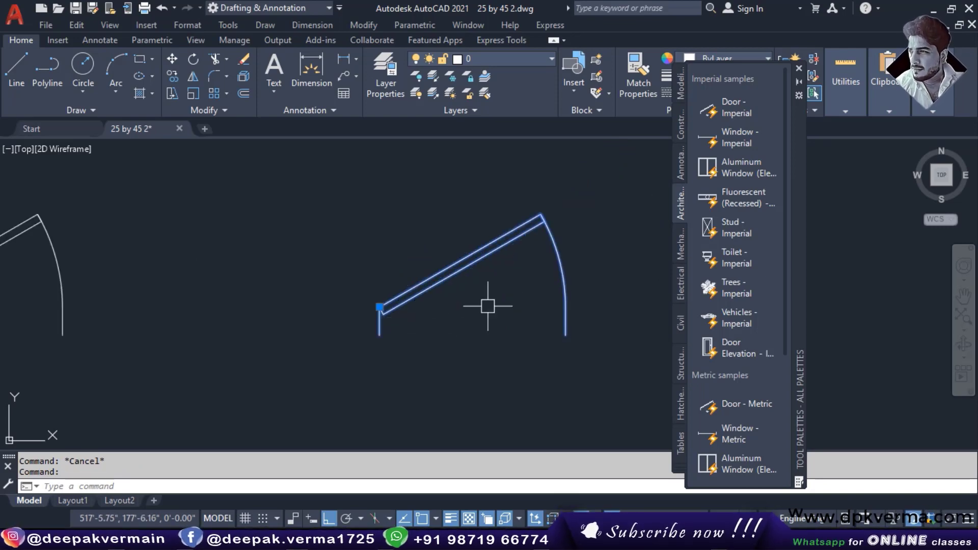
{"action": "middle_click_drag", "start_coordinate": [487, 306], "coordinate": [426, 300]}
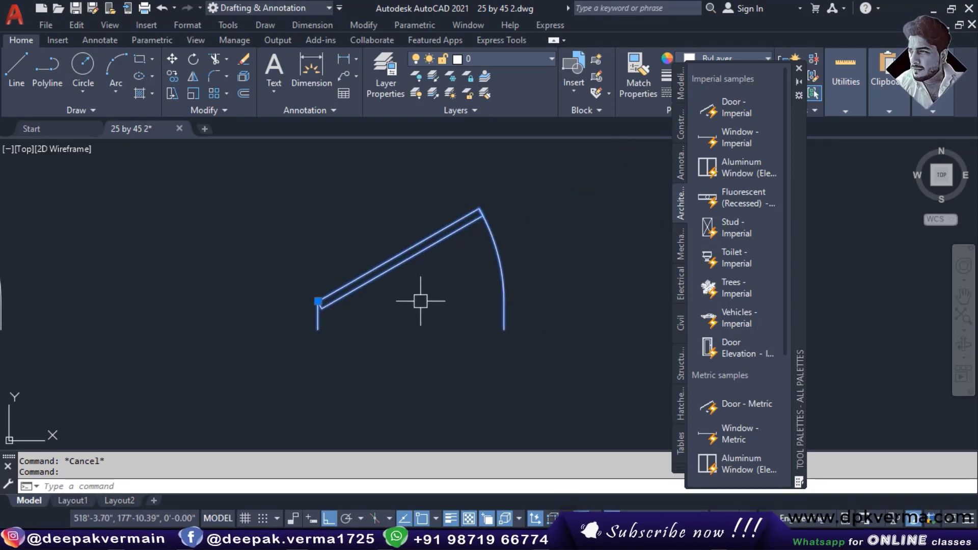
{"action": "double_click", "coordinate": [376, 275]}
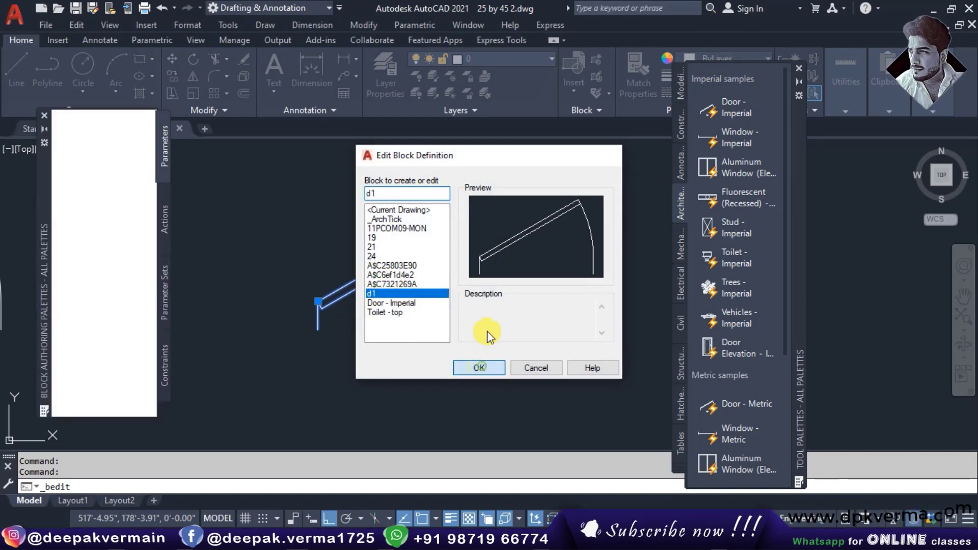
Step: Stretch both vertical lines of d1 down 3" and confirm the left line is now 9"
{"action": "left_click", "coordinate": [465, 367]}
{"action": "middle_click_drag", "start_coordinate": [332, 364], "coordinate": [330, 313]}
{"action": "left_click", "coordinate": [315, 339]}
{"action": "type", "text": "3\""}
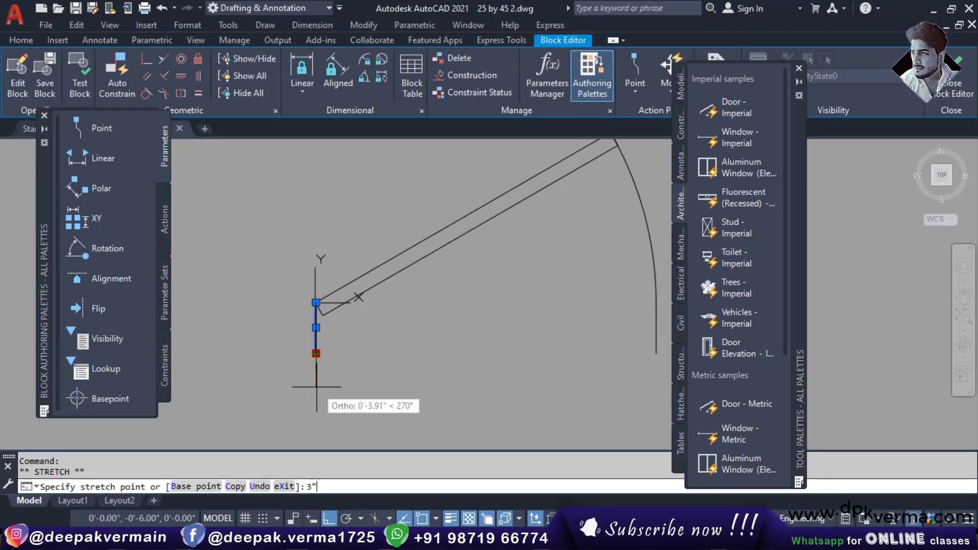
{"action": "key", "text": "Return"}
{"action": "middle_click_drag", "start_coordinate": [422, 338], "coordinate": [359, 327]}
{"action": "key", "text": "Escape"}
{"action": "left_click", "coordinate": [592, 326]}
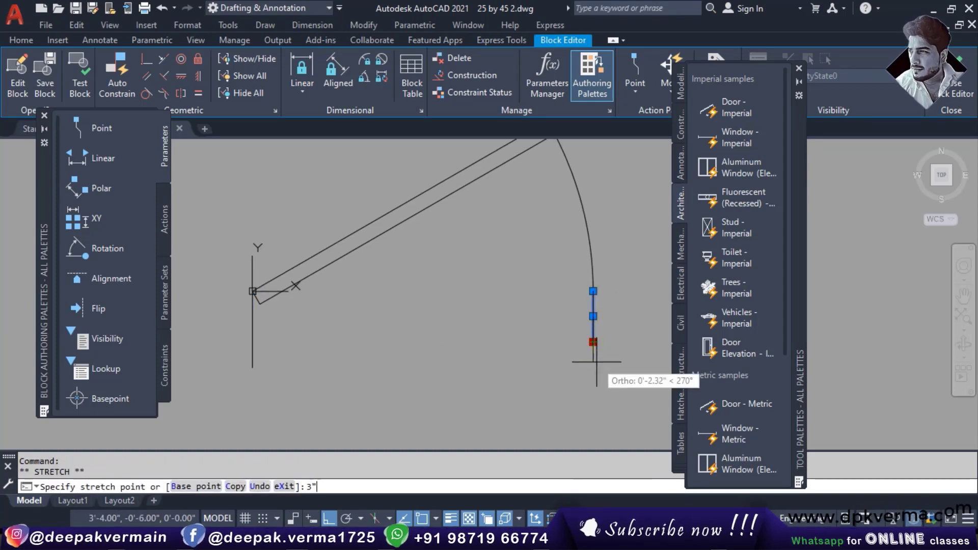
{"action": "key", "text": "Return"}
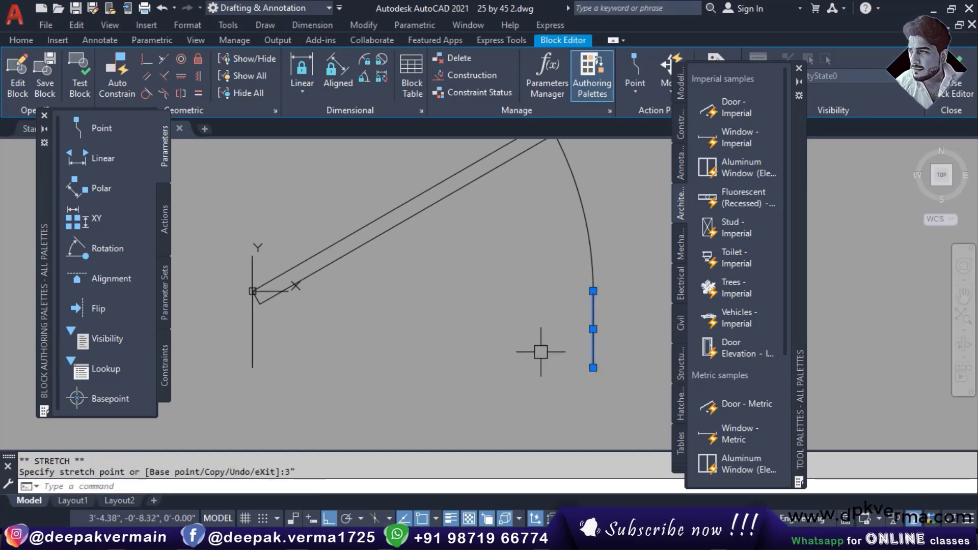
{"action": "key", "text": "Escape"}
{"action": "left_click", "coordinate": [252, 329]}
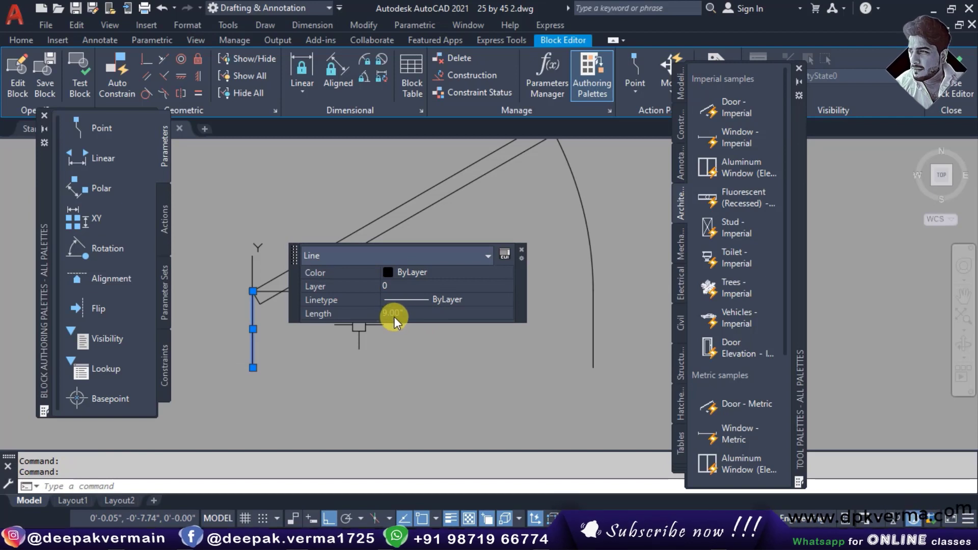
{"action": "key", "text": "Escape"}
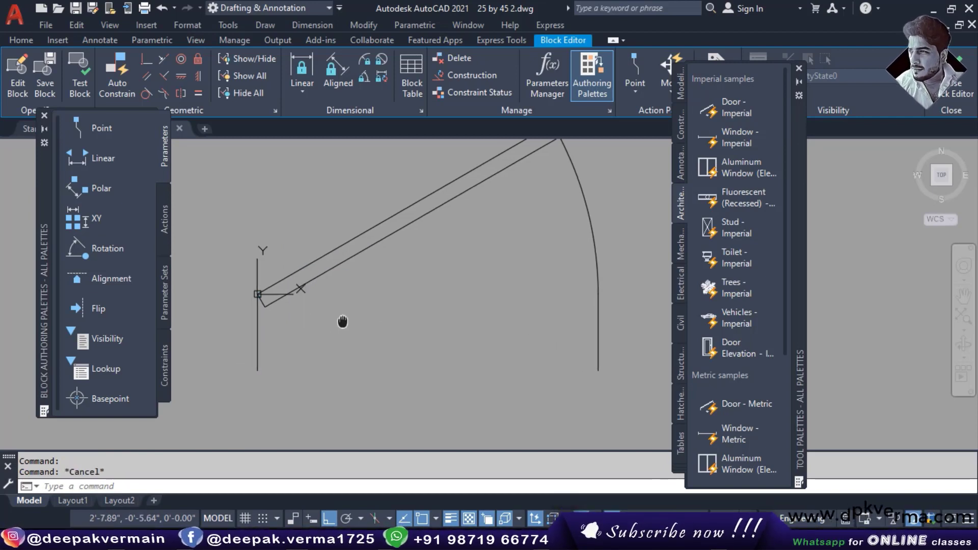
Step: Recentre the door drawing and close the sample Tool Palettes
{"action": "middle_click_drag", "start_coordinate": [350, 327], "coordinate": [361, 337]}
{"action": "middle_click_drag", "start_coordinate": [263, 321], "coordinate": [278, 324]}
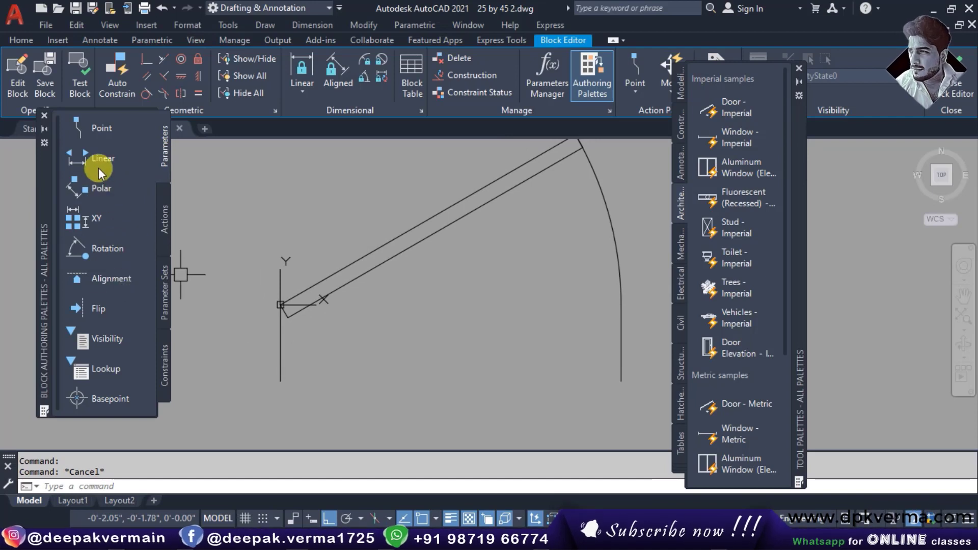
{"action": "scroll", "coordinate": [377, 310], "scroll_direction": "down", "scroll_amount": 2}
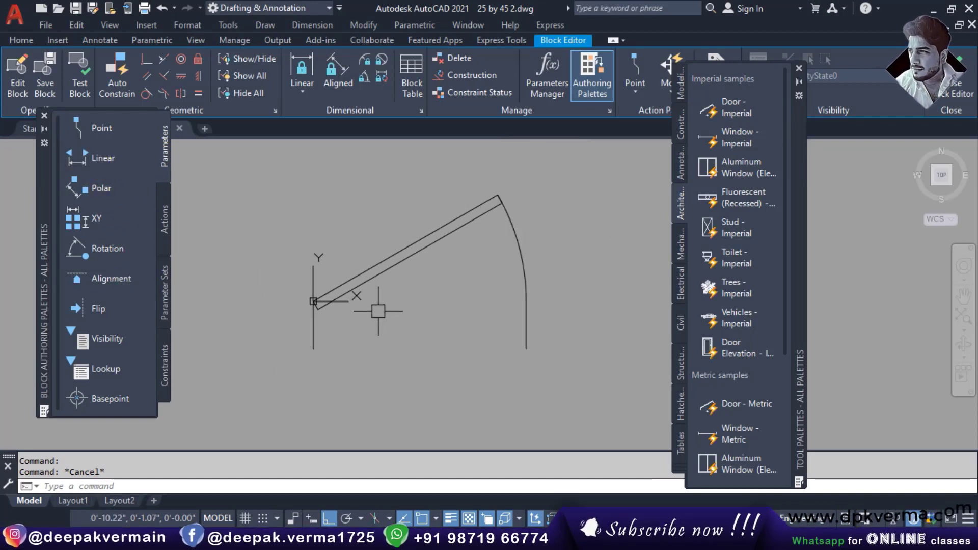
{"action": "mouse_move", "coordinate": [378, 309]}
{"action": "middle_mouse_down"}
{"action": "mouse_move", "coordinate": [444, 296]}
{"action": "mouse_move", "coordinate": [407, 310]}
{"action": "middle_mouse_up"}
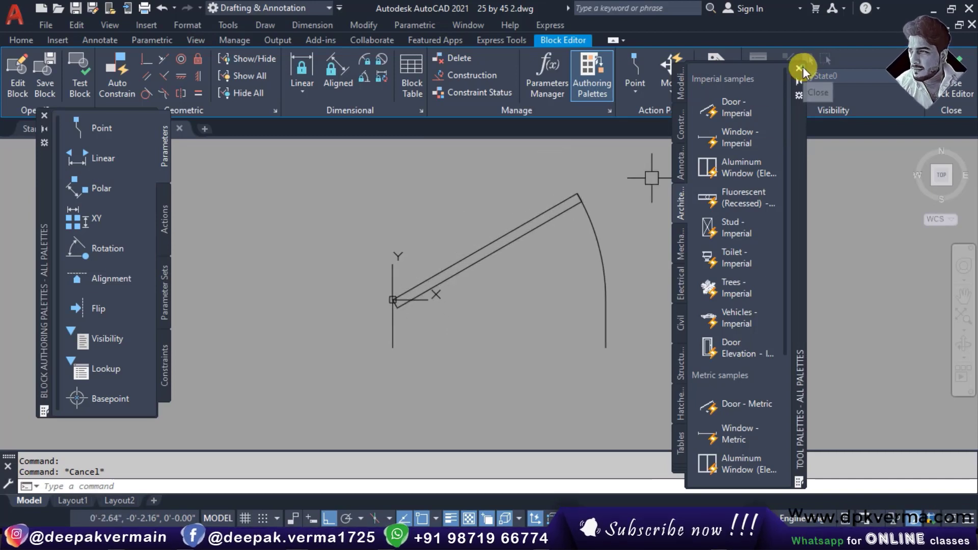
{"action": "left_click", "coordinate": [798, 69]}
Step: Add linear parameter Distance1 from the hinge down the jamb, labelled on the left
{"action": "scroll", "coordinate": [447, 337], "scroll_direction": "up", "scroll_amount": 1}
{"action": "scroll", "coordinate": [452, 349], "scroll_direction": "down", "scroll_amount": 1}
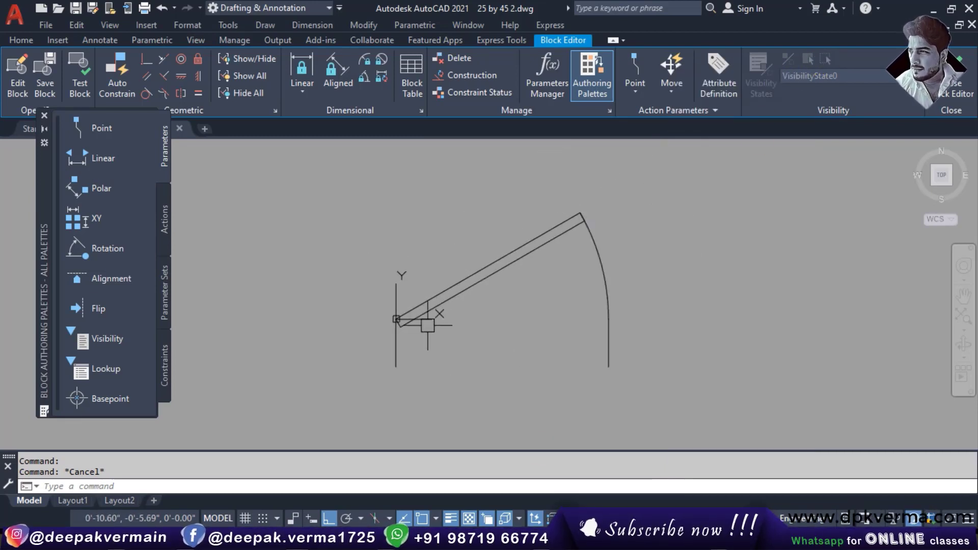
{"action": "left_click", "coordinate": [102, 158]}
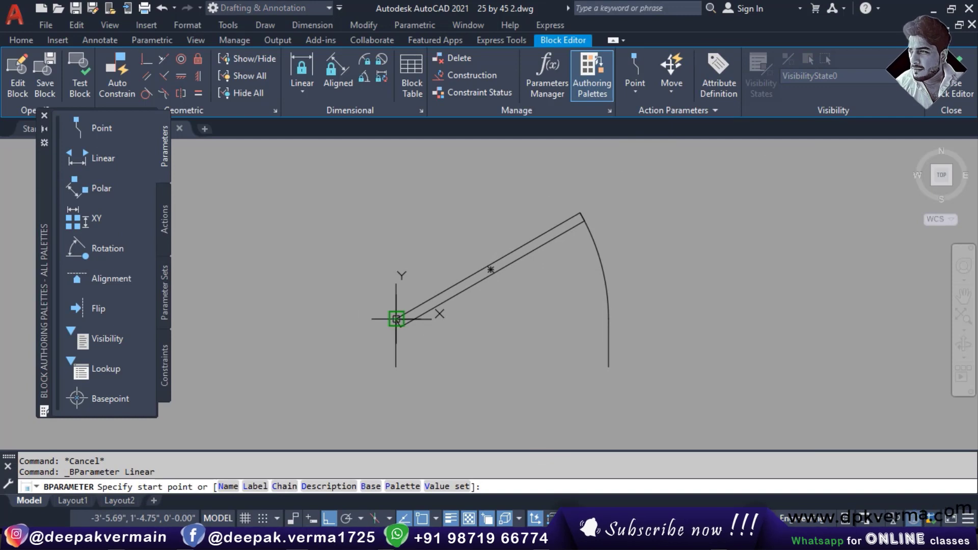
{"action": "left_click", "coordinate": [397, 319]}
{"action": "left_click", "coordinate": [396, 366]}
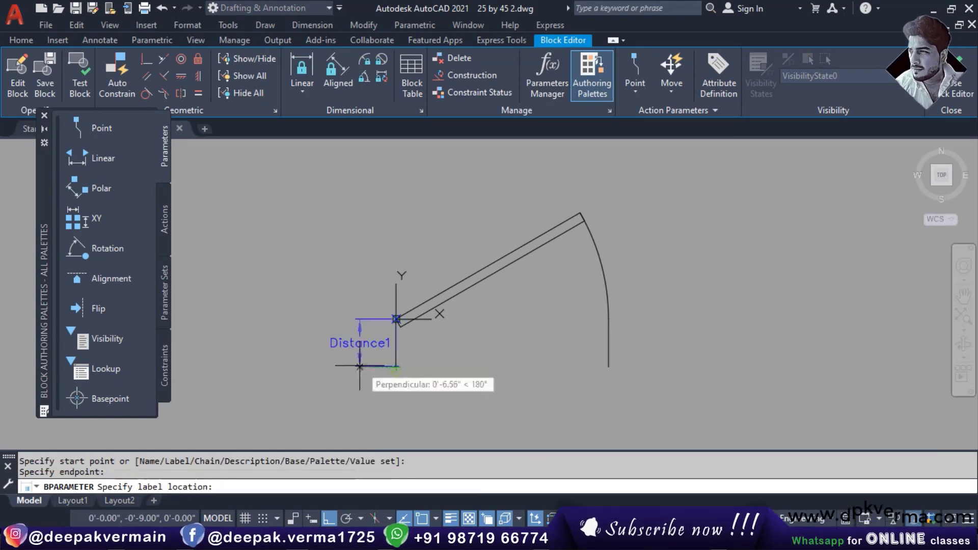
{"action": "left_click", "coordinate": [322, 364]}
{"action": "scroll", "coordinate": [422, 358], "scroll_direction": "up", "scroll_amount": 2}
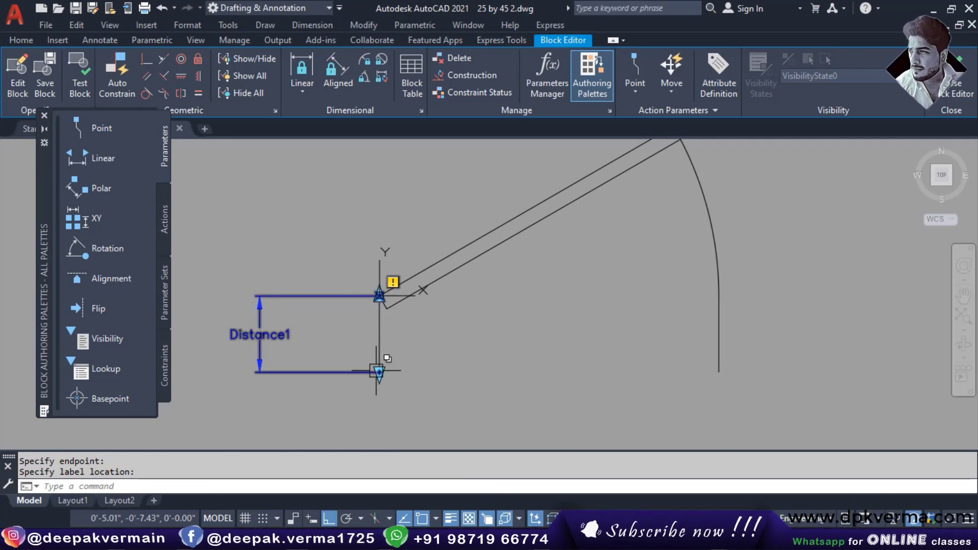
{"action": "middle_click_drag", "start_coordinate": [394, 372], "coordinate": [412, 349]}
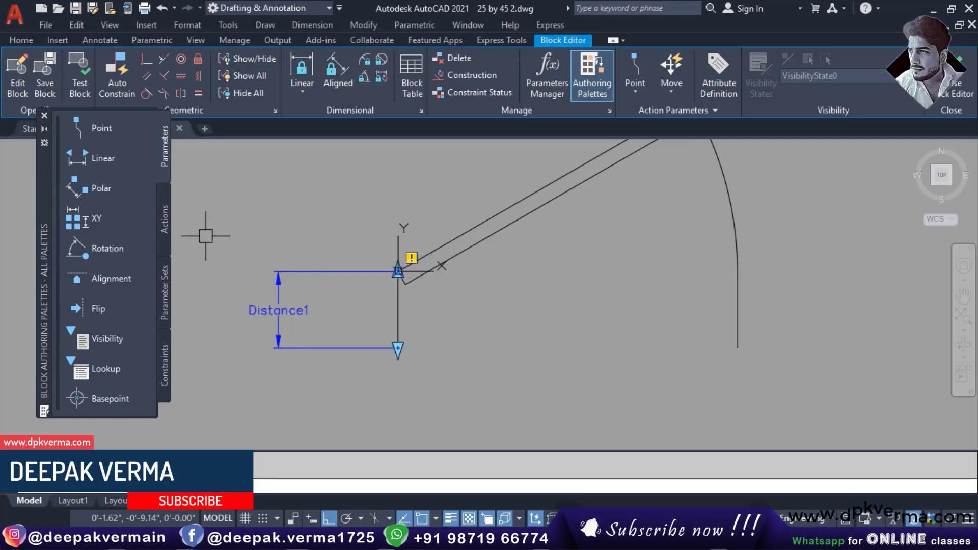
Step: Start a Stretch action on Distance1, tied to its lower point
{"action": "left_click", "coordinate": [165, 224]}
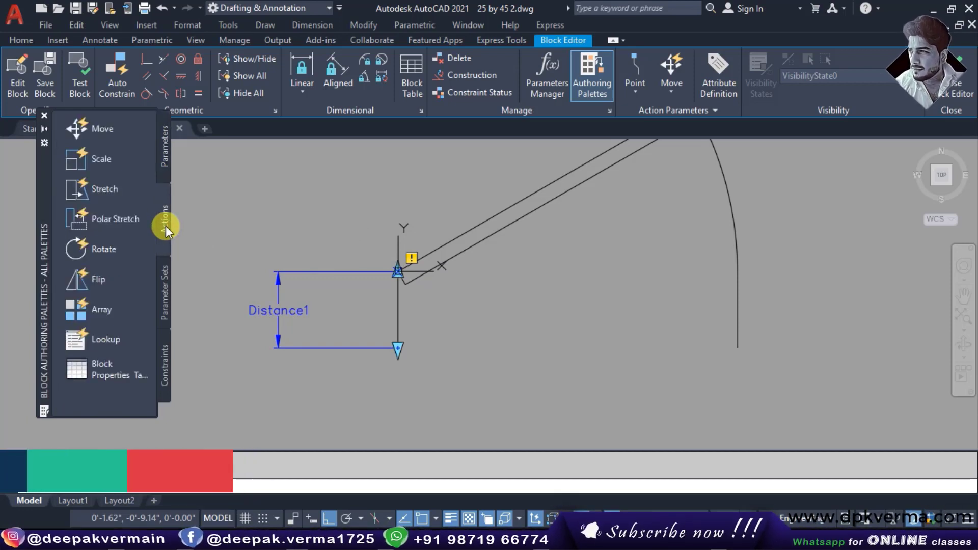
{"action": "left_click", "coordinate": [106, 190]}
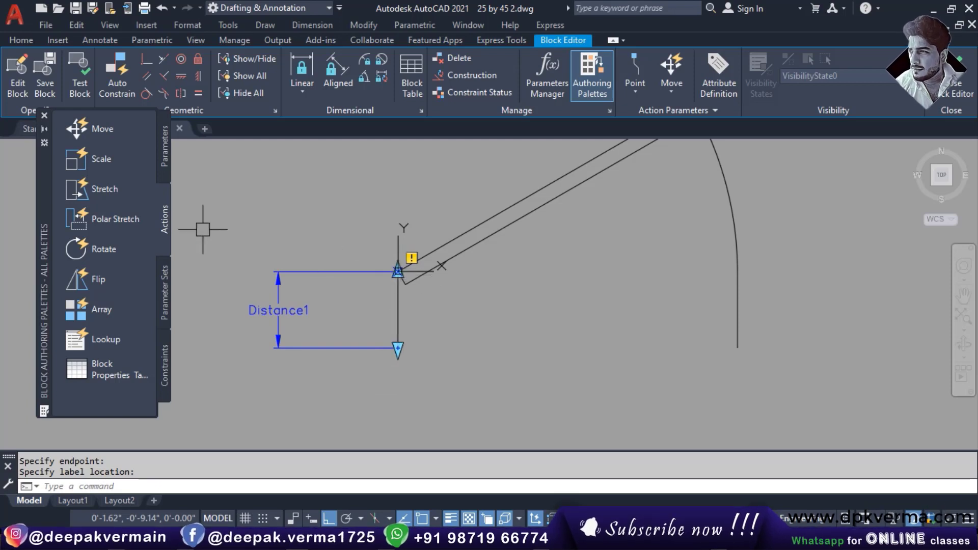
{"action": "left_click", "coordinate": [100, 189]}
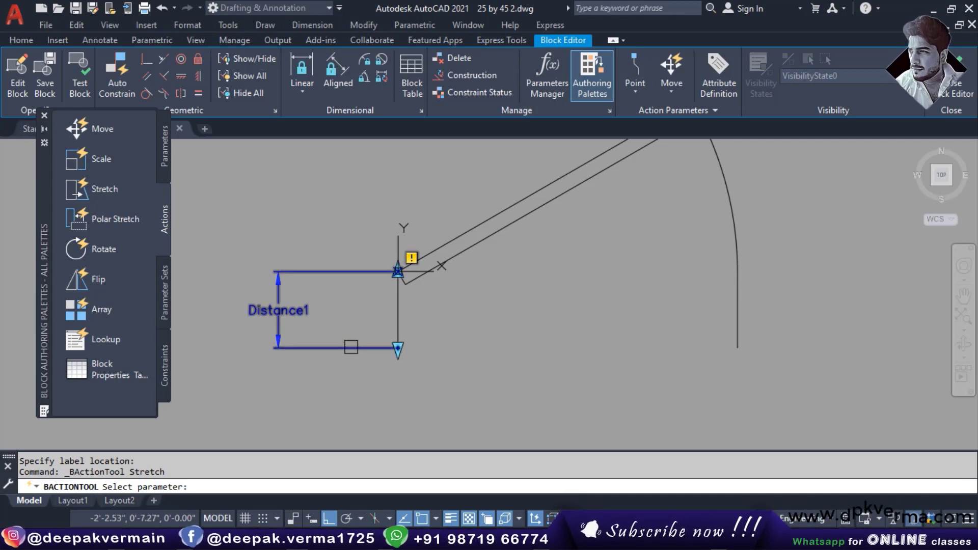
{"action": "left_click", "coordinate": [351, 347]}
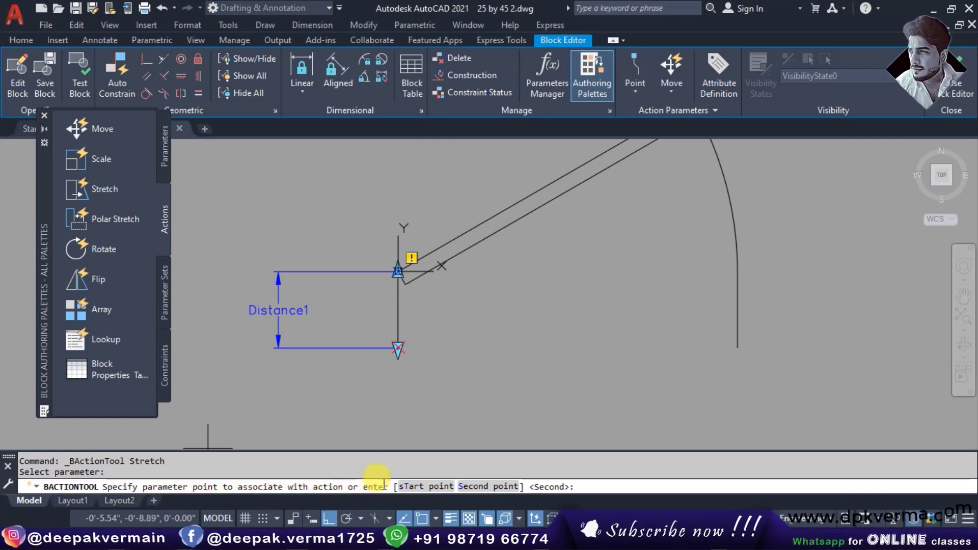
{"action": "mouse_move", "coordinate": [409, 377]}
{"action": "middle_mouse_down"}
{"action": "mouse_move", "coordinate": [351, 366]}
{"action": "mouse_move", "coordinate": [315, 393]}
{"action": "middle_mouse_up"}
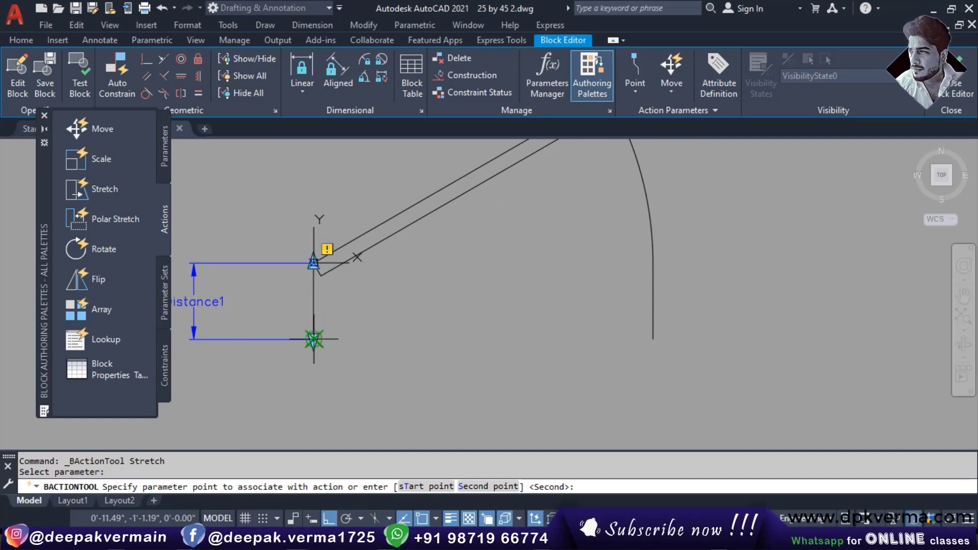
{"action": "left_click", "coordinate": [314, 340]}
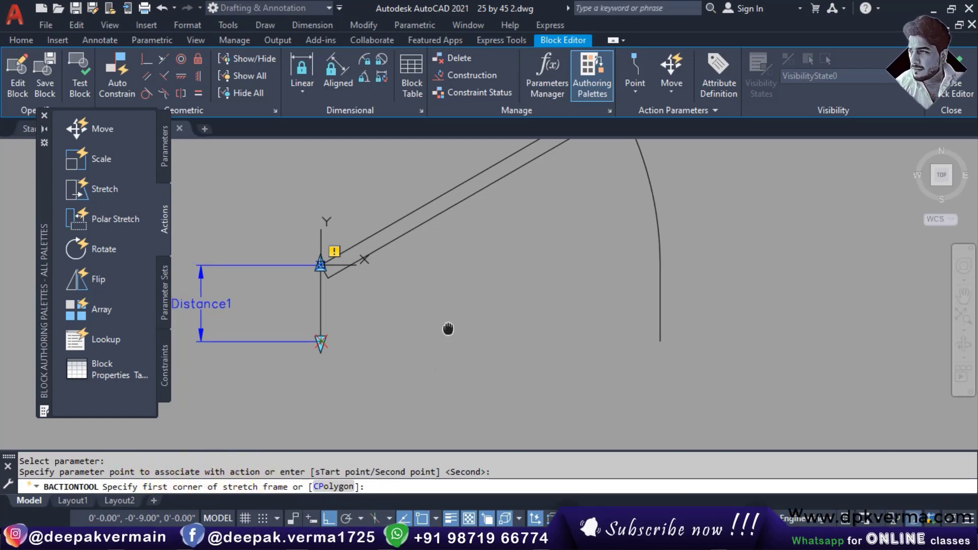
Step: Frame the door's lower ends and crossing-select the bottom lines as the stretch objects
{"action": "middle_click_drag", "start_coordinate": [447, 329], "coordinate": [508, 301]}
{"action": "left_click", "coordinate": [763, 374]}
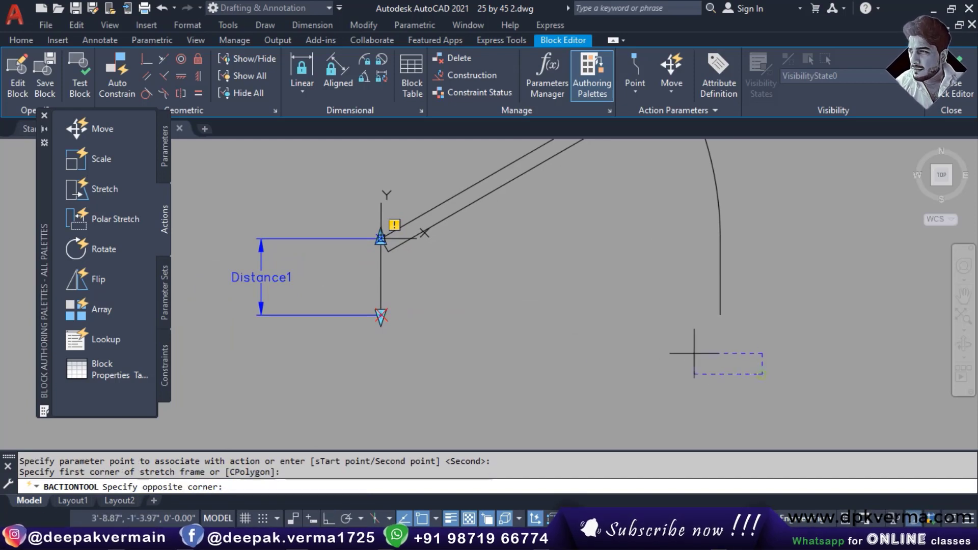
{"action": "left_click", "coordinate": [335, 259]}
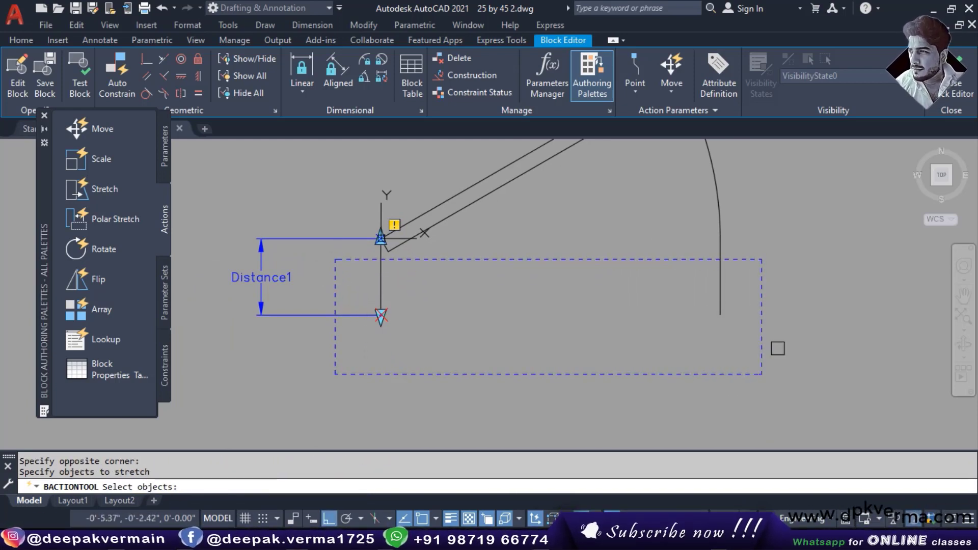
{"action": "left_click", "coordinate": [109, 489]}
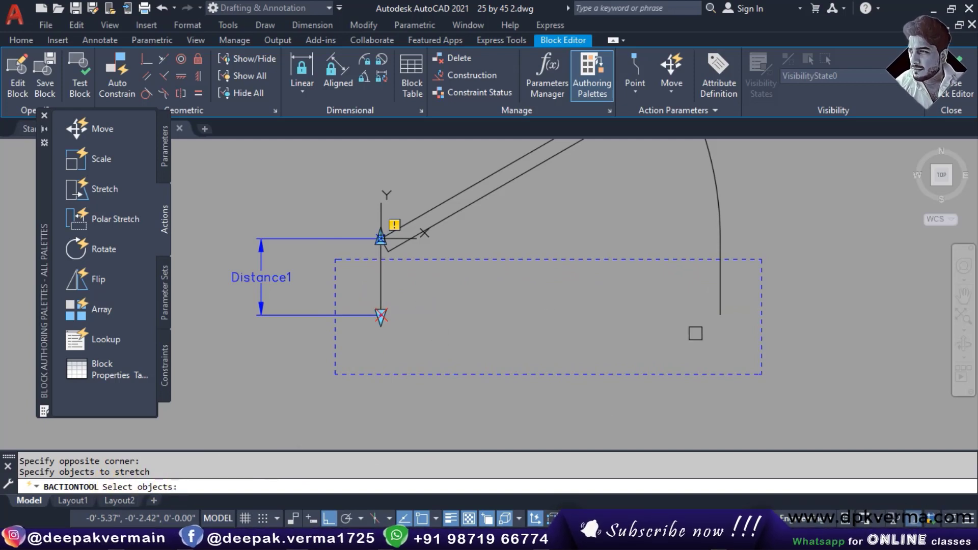
{"action": "left_click", "coordinate": [737, 352]}
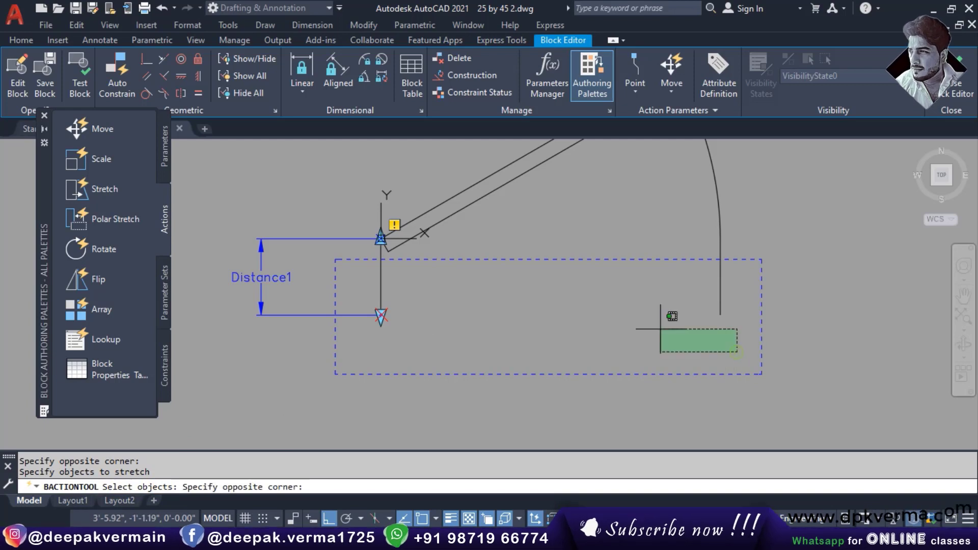
{"action": "left_click", "coordinate": [360, 279]}
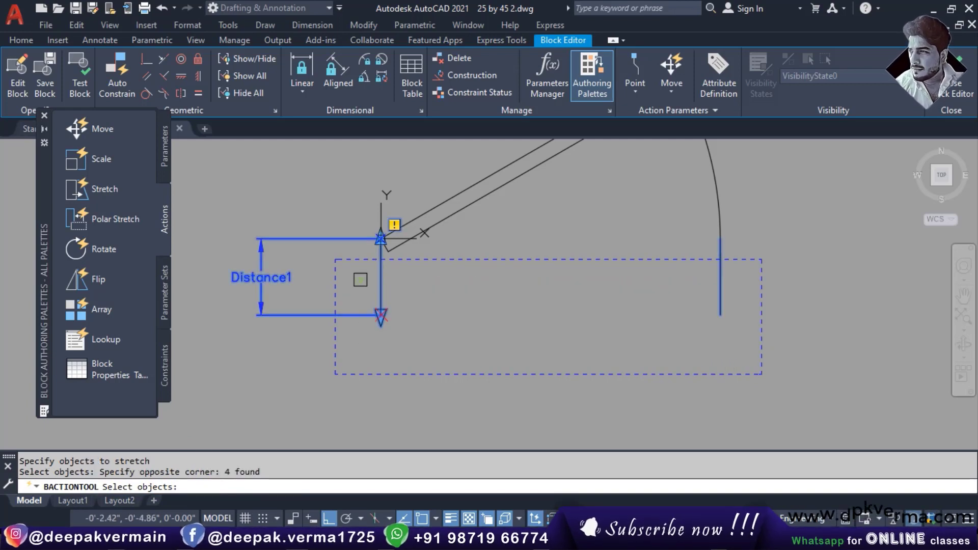
{"action": "key", "text": "Return"}
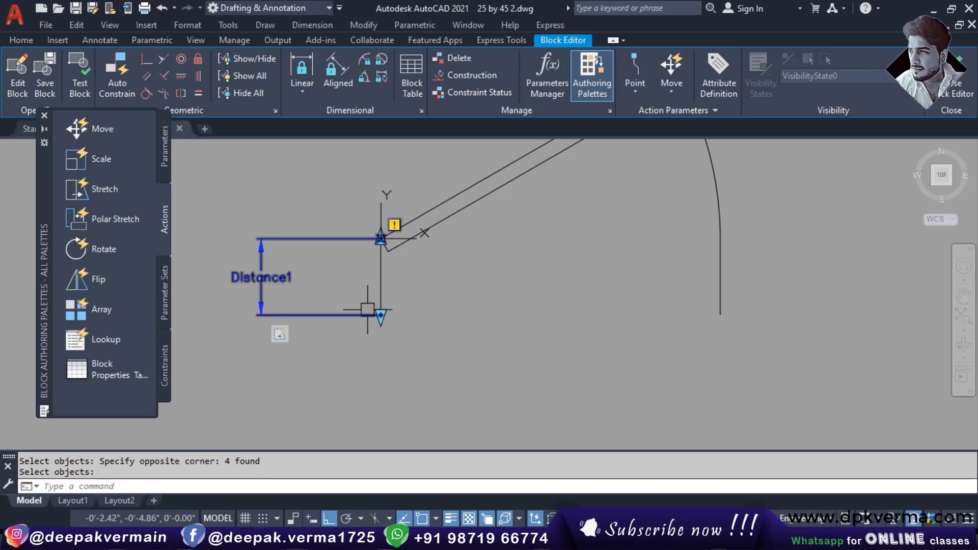
{"action": "middle_click_drag", "start_coordinate": [378, 286], "coordinate": [375, 301]}
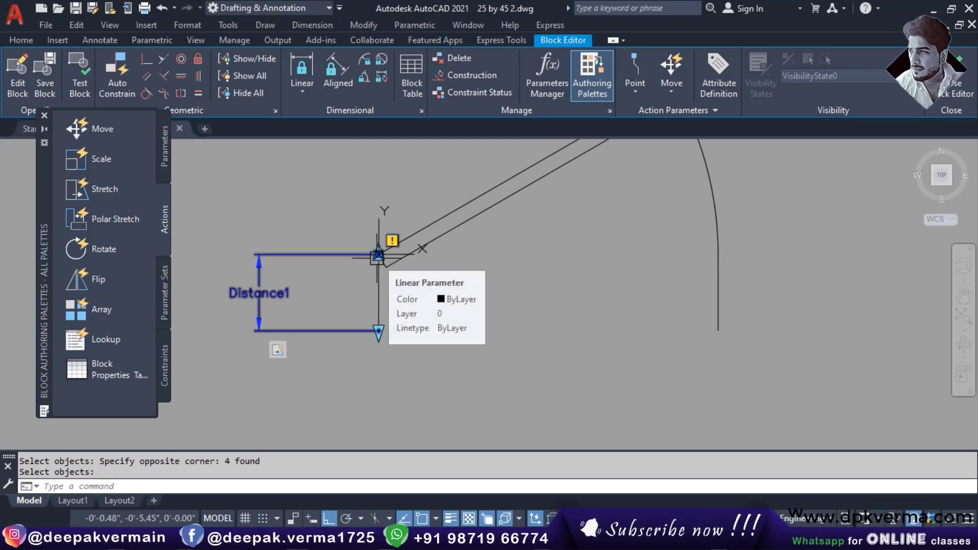
Step: Set Distance1's Misc > Number of Grips to 1 in the Properties palette
{"action": "key", "text": "Return"}
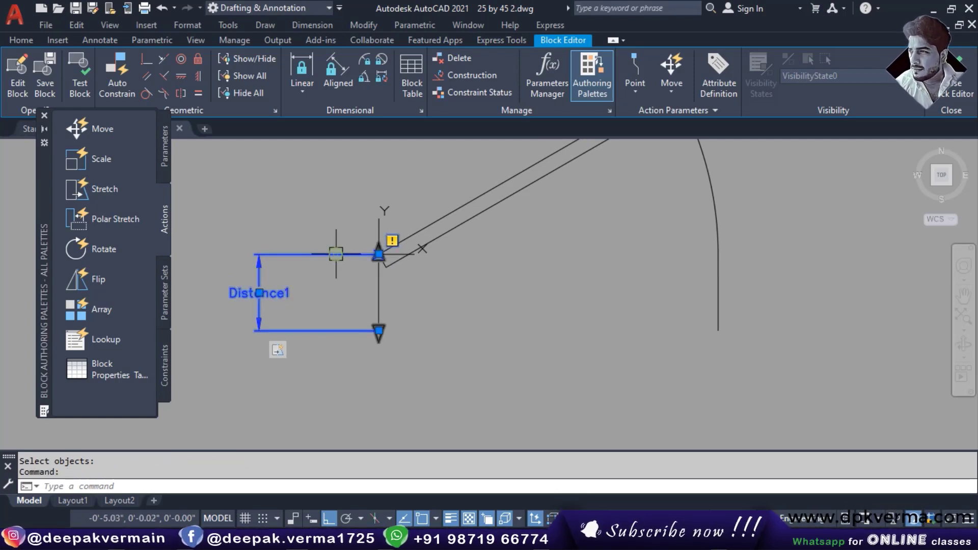
{"action": "right_click", "coordinate": [334, 253]}
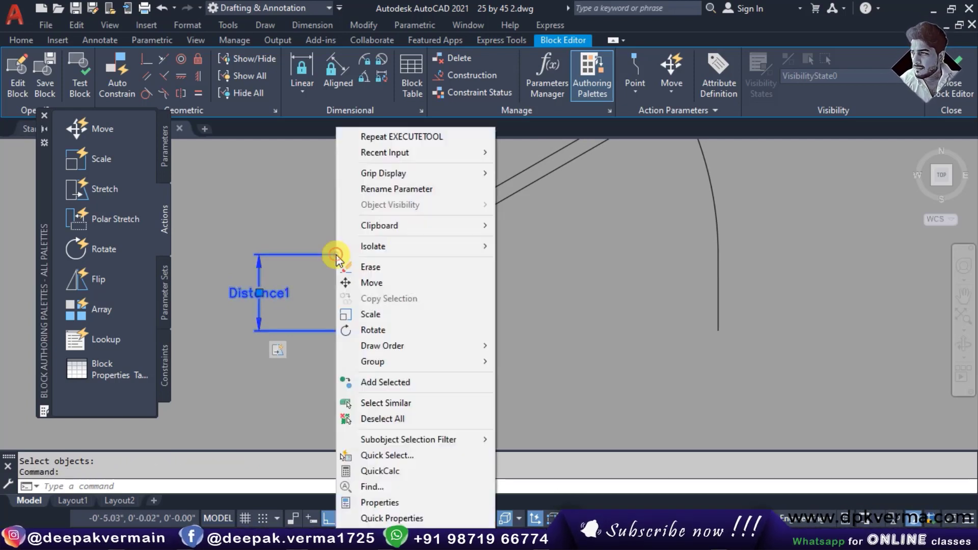
{"action": "left_click", "coordinate": [380, 502]}
{"action": "left_click_drag", "start_coordinate": [36, 113], "coordinate": [660, 122]}
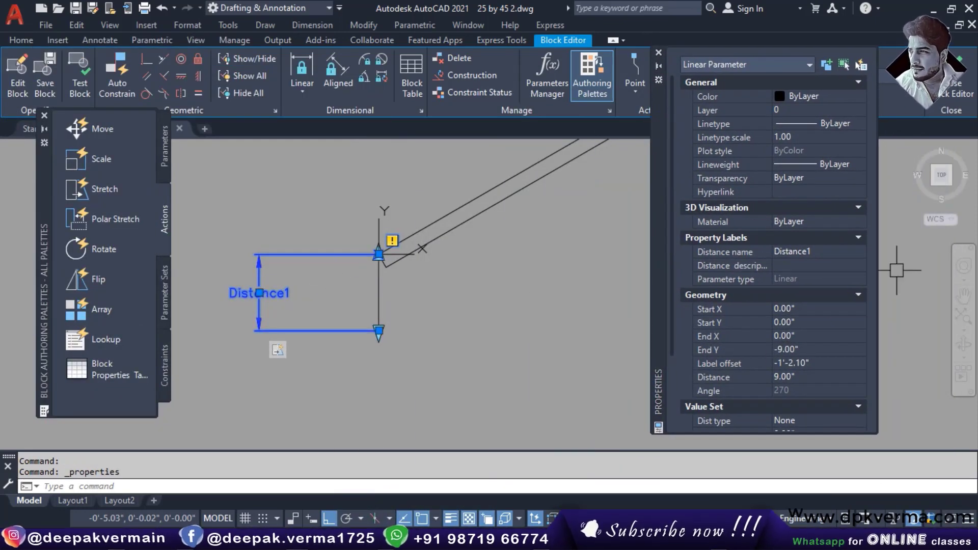
{"action": "scroll", "coordinate": [828, 330], "scroll_direction": "down", "scroll_amount": 3}
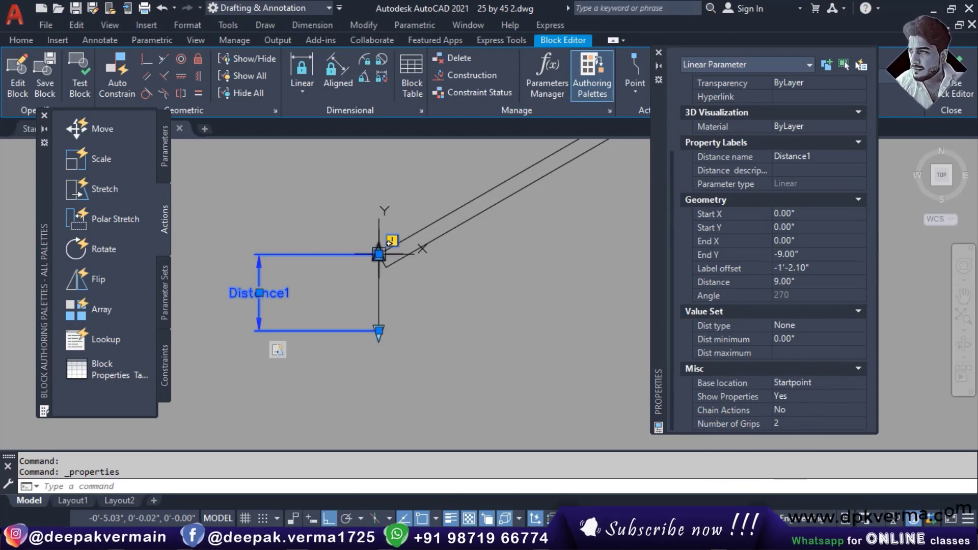
{"action": "left_click", "coordinate": [791, 427]}
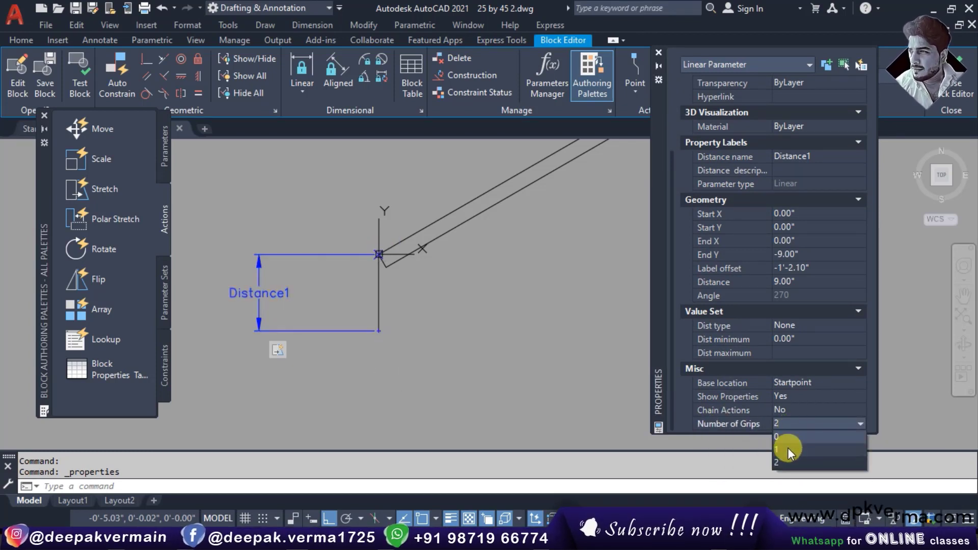
{"action": "left_click", "coordinate": [788, 451]}
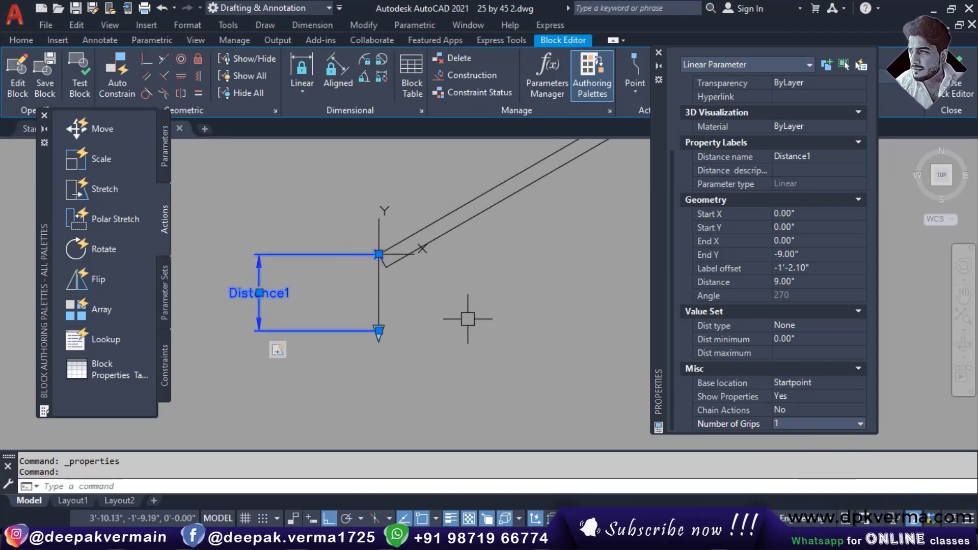
{"action": "key", "text": "Escape"}
{"action": "key", "text": "Escape"}
{"action": "scroll", "coordinate": [407, 280], "scroll_direction": "down", "scroll_amount": 2}
{"action": "scroll", "coordinate": [395, 290], "scroll_direction": "down", "scroll_amount": 1}
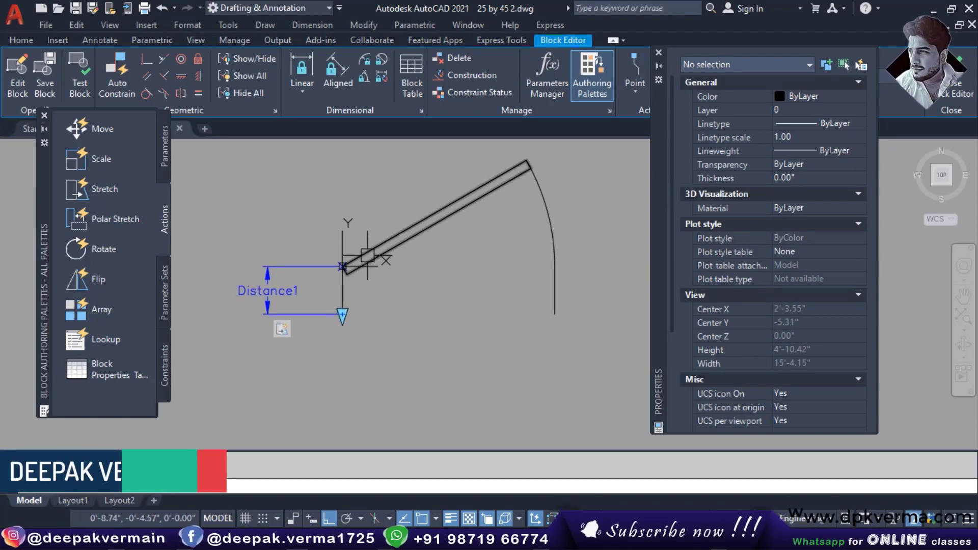
{"action": "left_click_drag", "start_coordinate": [655, 191], "coordinate": [607, 203]}
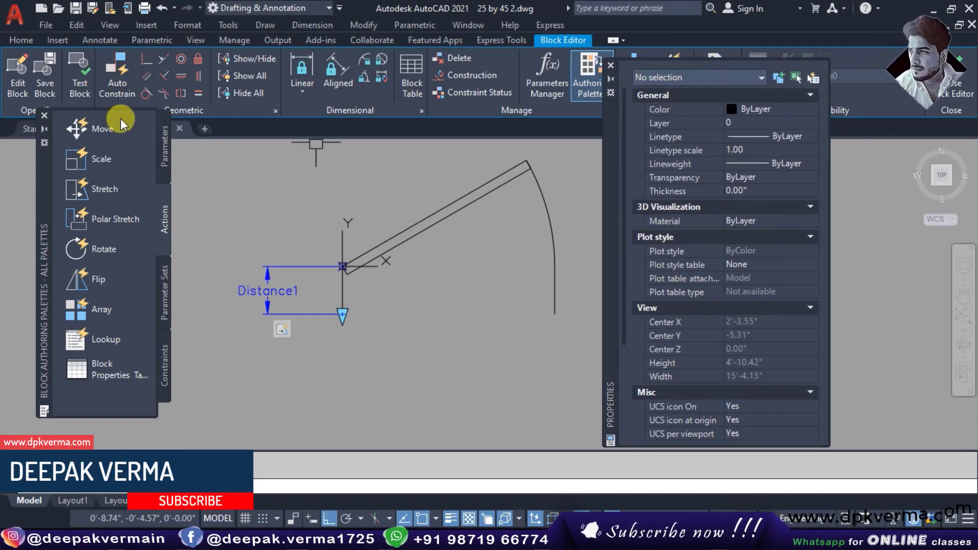
Step: In a test window, stretch the door block's left leg down, then undo the stretch
{"action": "left_click", "coordinate": [79, 89]}
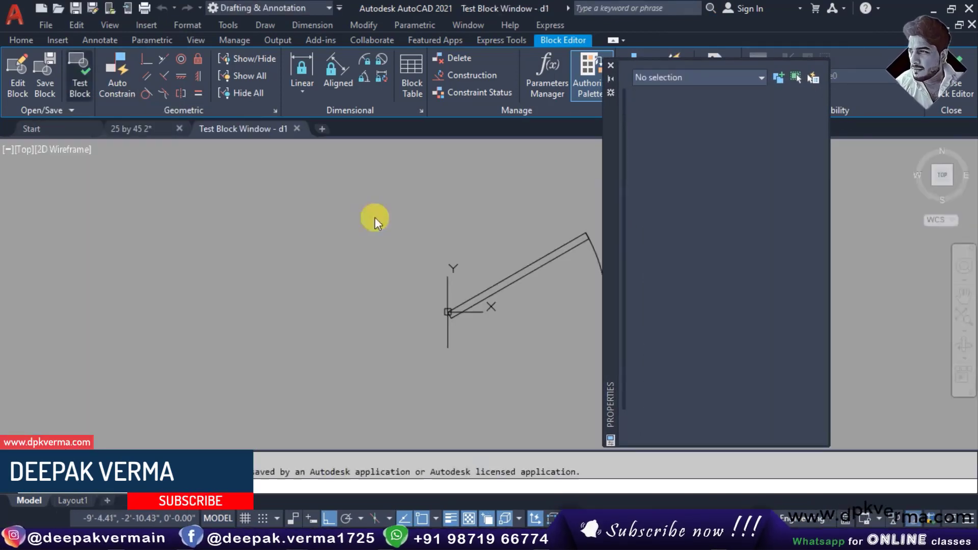
{"action": "mouse_move", "coordinate": [447, 240]}
{"action": "middle_mouse_down"}
{"action": "mouse_move", "coordinate": [256, 226]}
{"action": "mouse_move", "coordinate": [299, 231]}
{"action": "middle_mouse_up"}
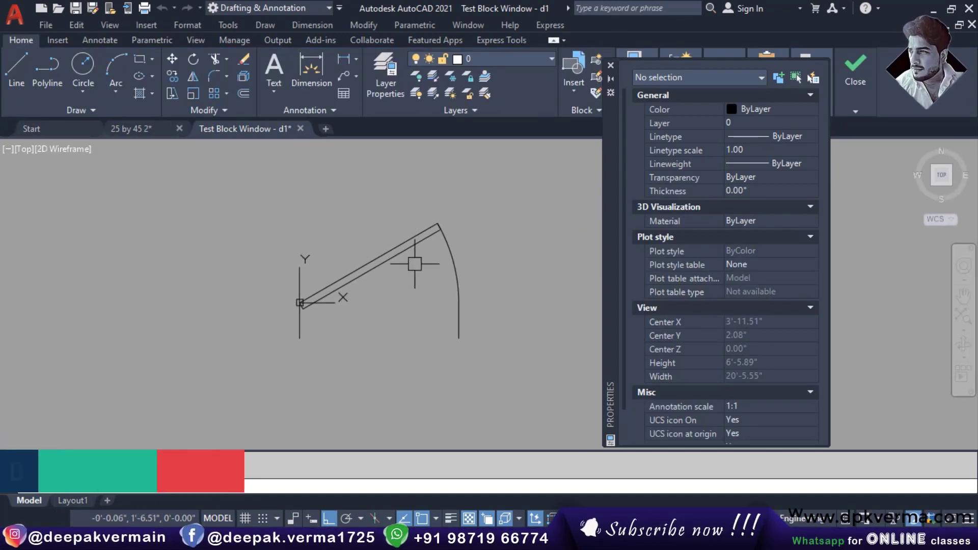
{"action": "left_click", "coordinate": [397, 251]}
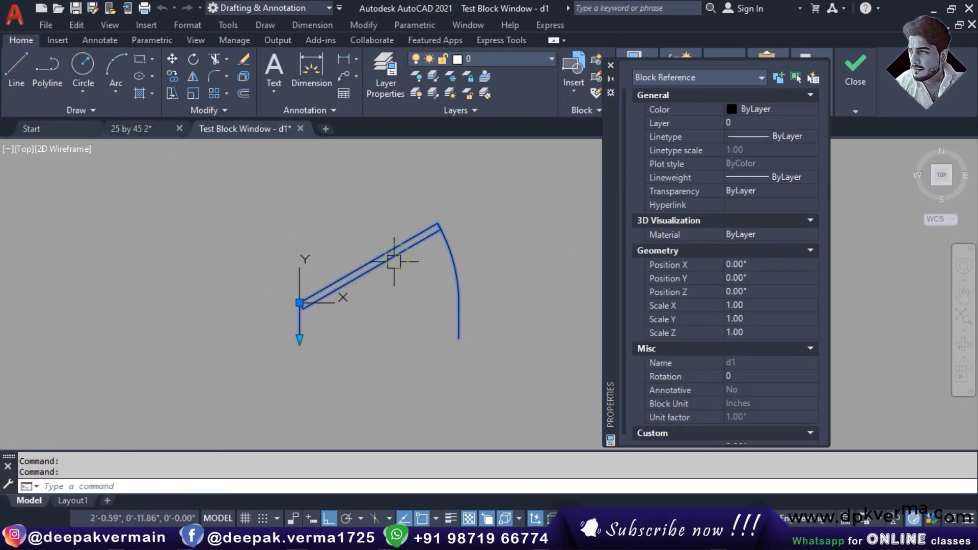
{"action": "left_click", "coordinate": [299, 337]}
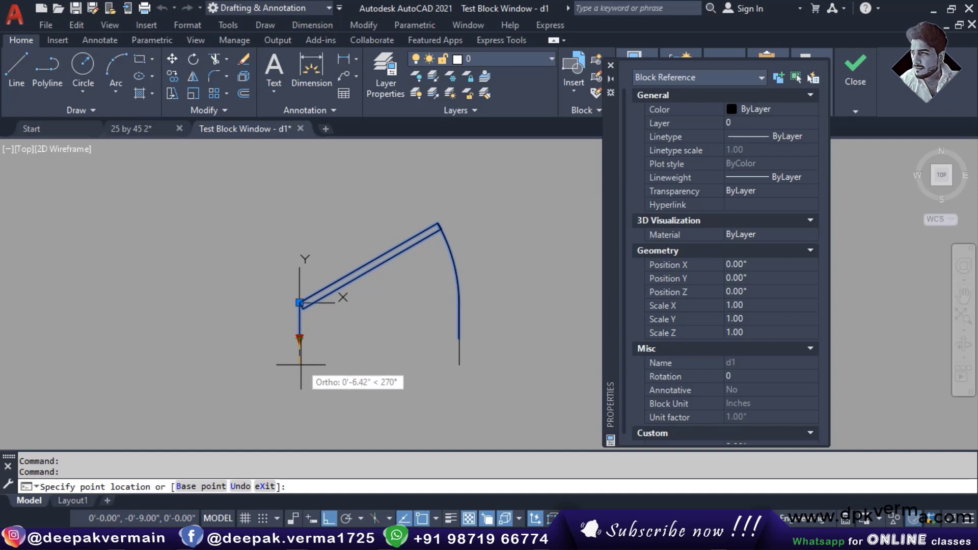
{"action": "left_click", "coordinate": [299, 410]}
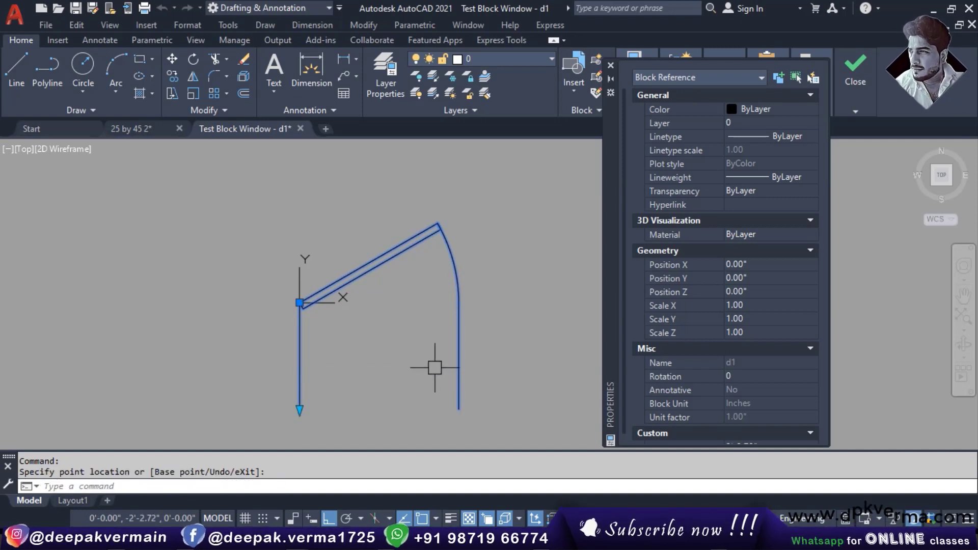
{"action": "key", "text": "ctrl+z"}
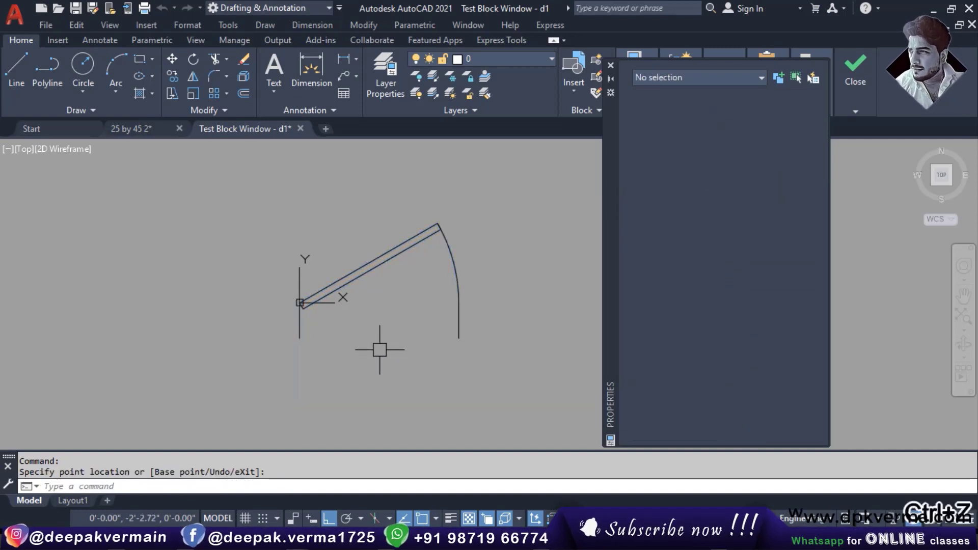
Step: Recenter the door block, then close the test window to resume block editing
{"action": "scroll", "coordinate": [278, 332], "scroll_direction": "up", "scroll_amount": 2}
{"action": "middle_click_drag", "start_coordinate": [278, 332], "coordinate": [258, 334]}
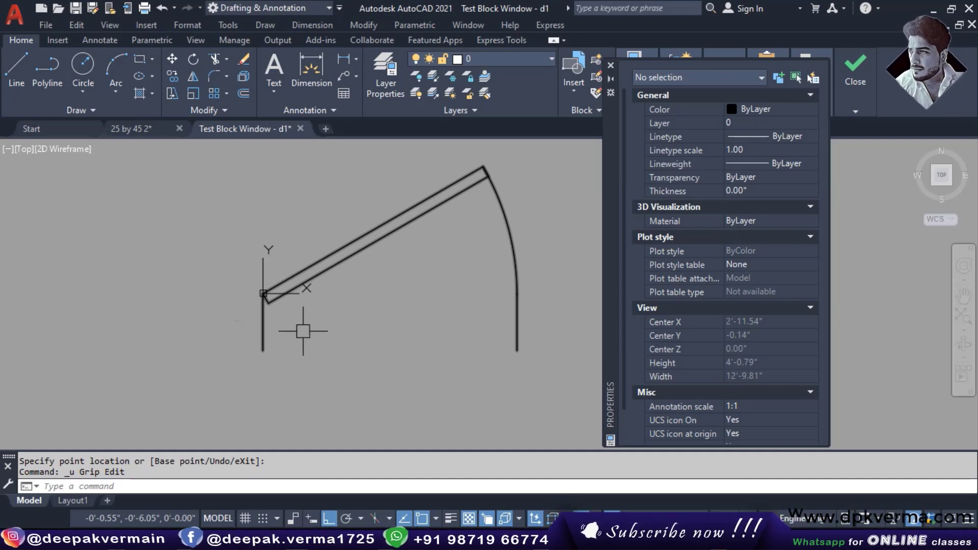
{"action": "left_click", "coordinate": [866, 99]}
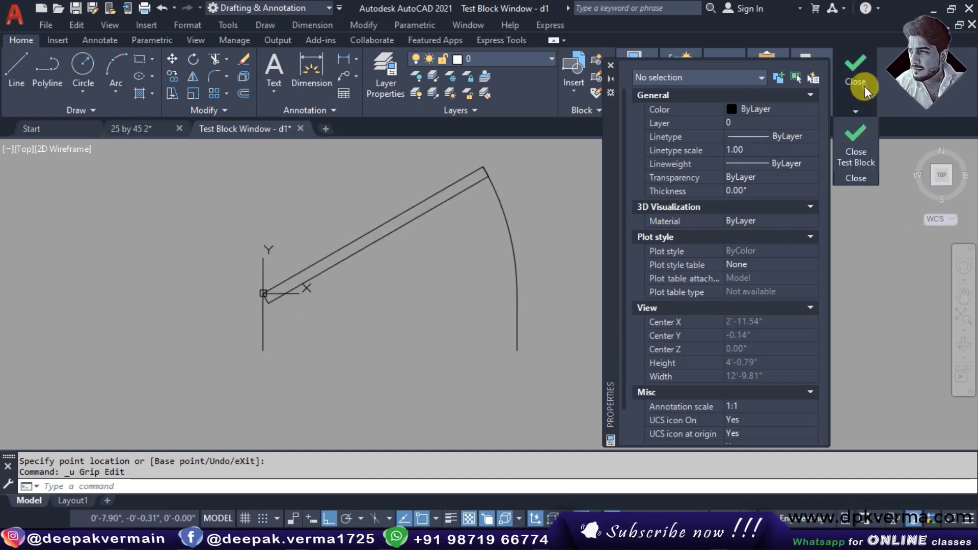
{"action": "left_click", "coordinate": [855, 152]}
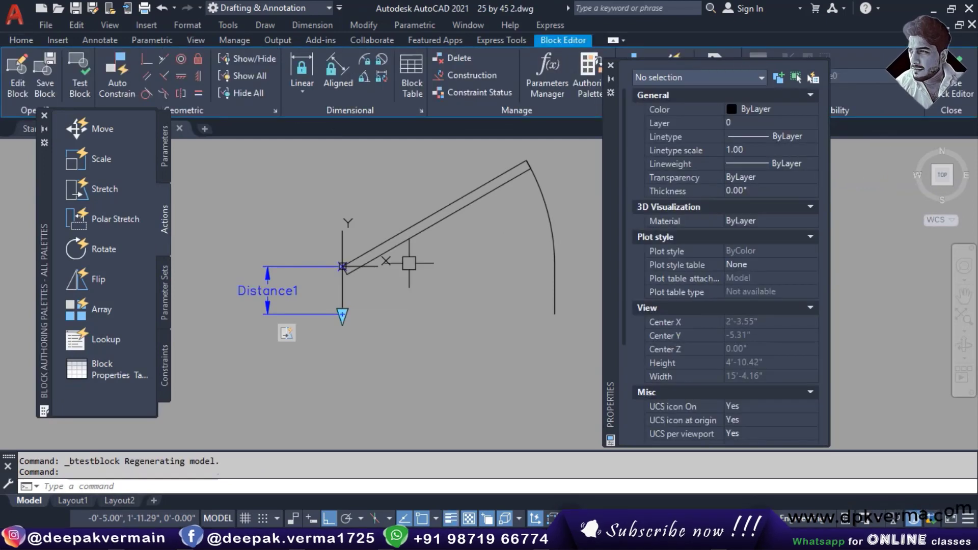
Step: Set Distance1's distance type to List and add 4.50" alongside 9.00" as allowed values
{"action": "left_click", "coordinate": [342, 265]}
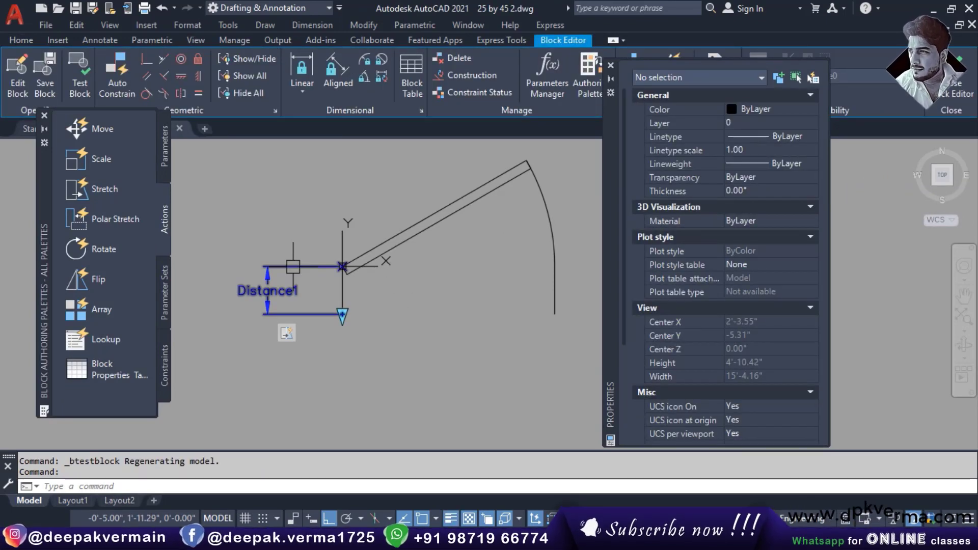
{"action": "scroll", "coordinate": [799, 366], "scroll_direction": "down", "scroll_amount": 3}
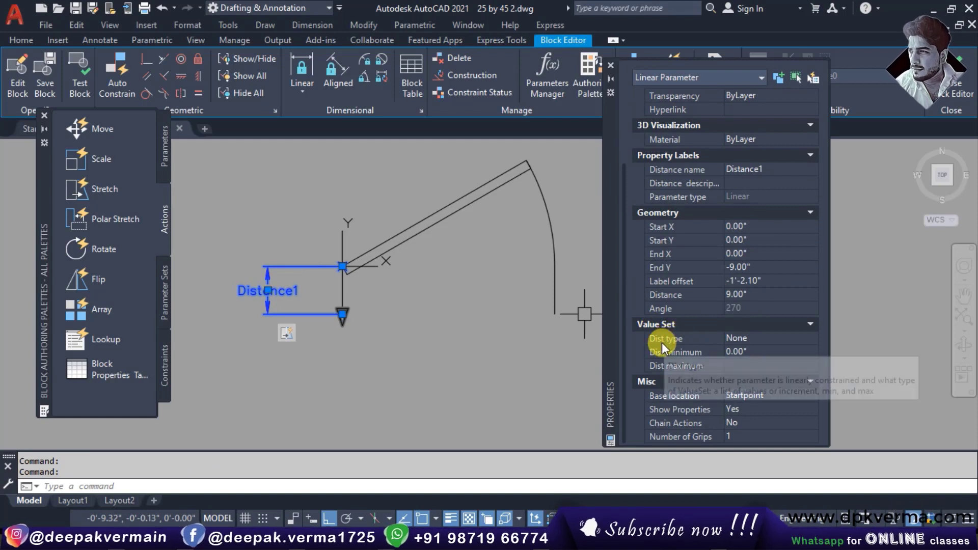
{"action": "left_click", "coordinate": [811, 335]}
{"action": "left_click", "coordinate": [747, 377]}
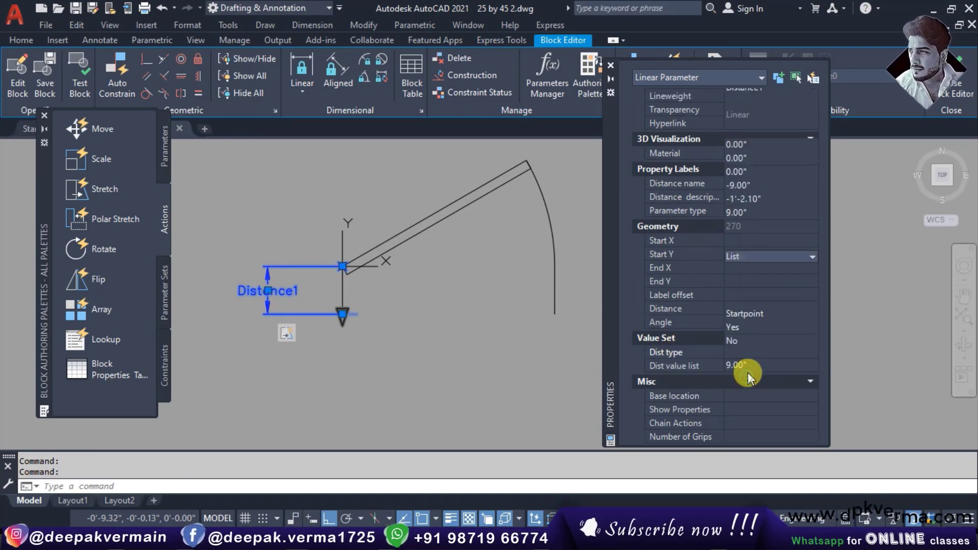
{"action": "left_click", "coordinate": [812, 363]}
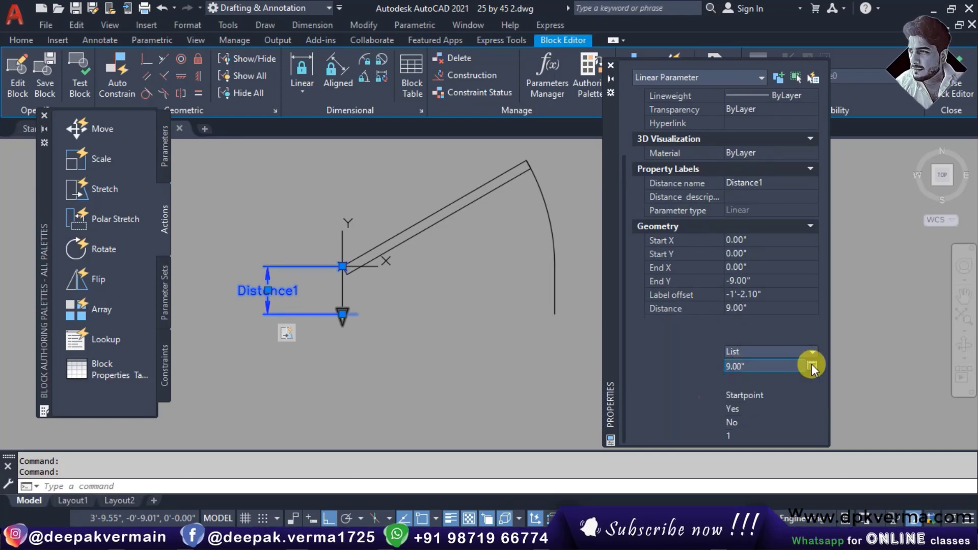
{"action": "left_click", "coordinate": [813, 366]}
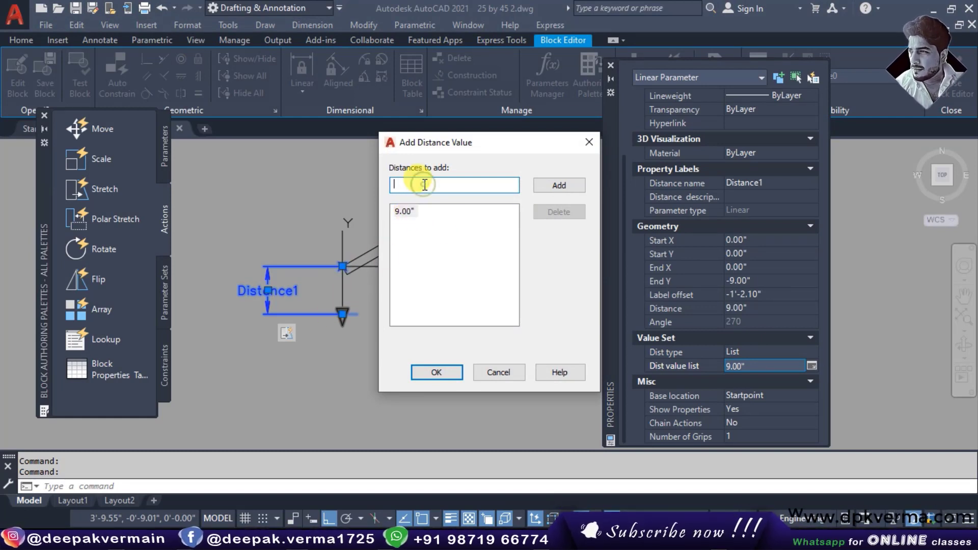
{"action": "type", "text": "4.5"}
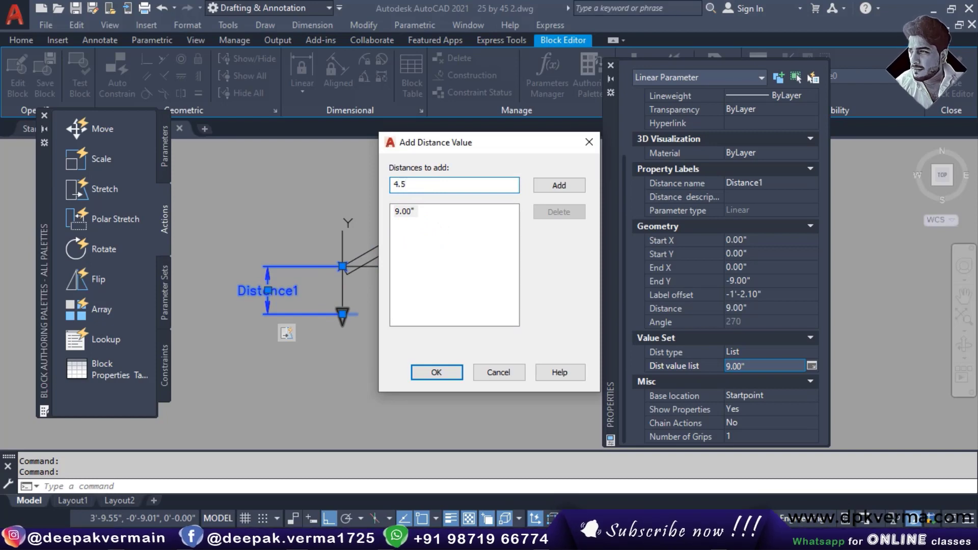
{"action": "left_click", "coordinate": [544, 196]}
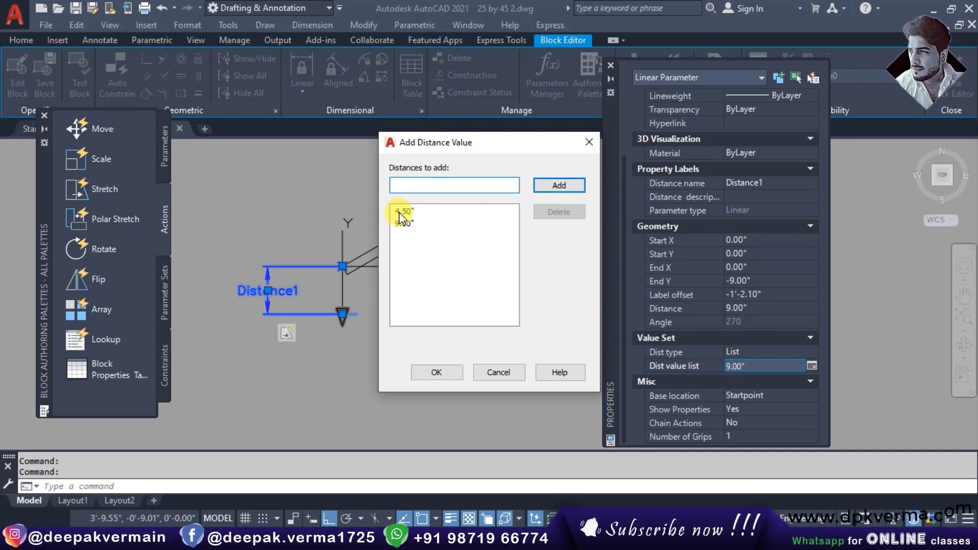
{"action": "left_click", "coordinate": [446, 375]}
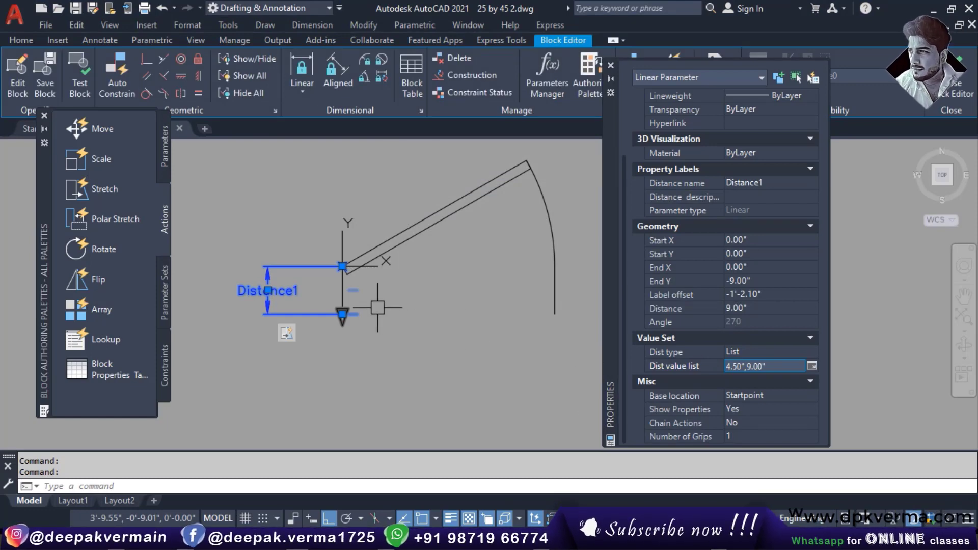
Step: In a test window, dimension the door's vertical leg (9") with a linear dimension
{"action": "left_click", "coordinate": [80, 84]}
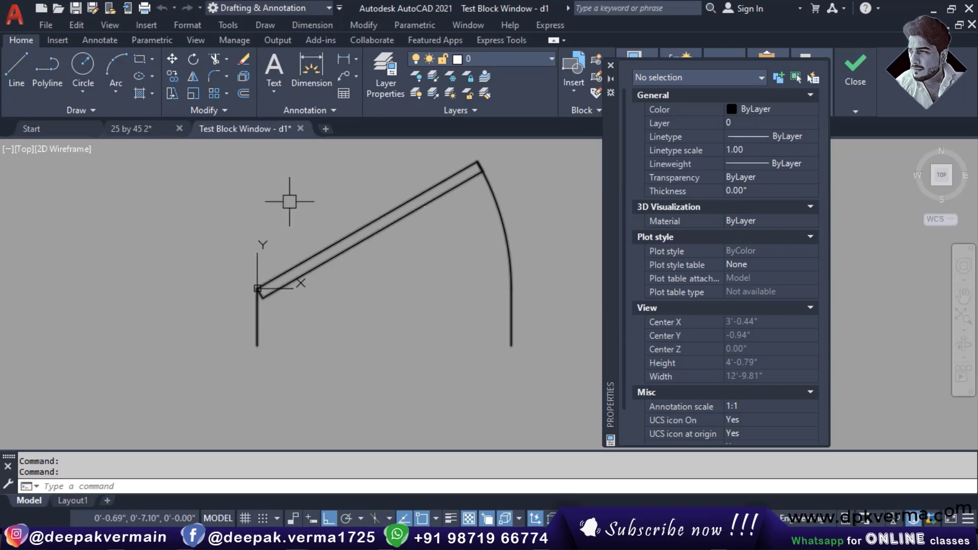
{"action": "left_click", "coordinate": [340, 65]}
{"action": "key", "text": "Return"}
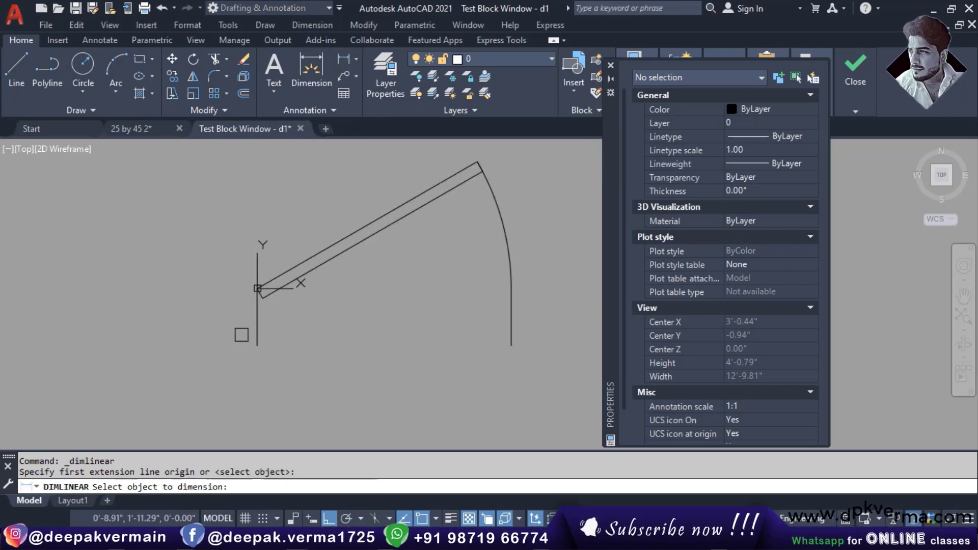
{"action": "left_click", "coordinate": [258, 326]}
{"action": "left_click", "coordinate": [213, 325]}
Step: Stretch the leg's end grip so it snaps to the shorter 4.5" length
{"action": "left_click", "coordinate": [258, 293]}
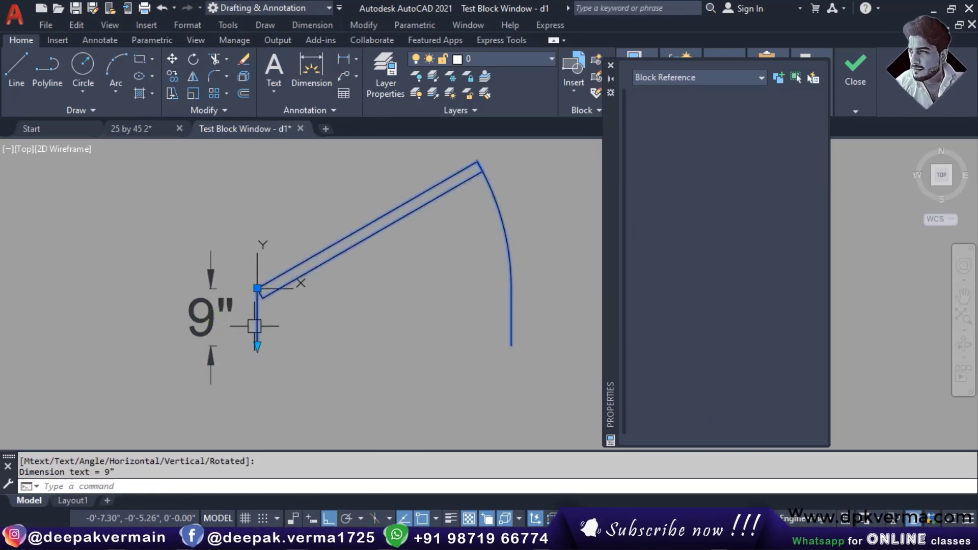
{"action": "left_click", "coordinate": [257, 289]}
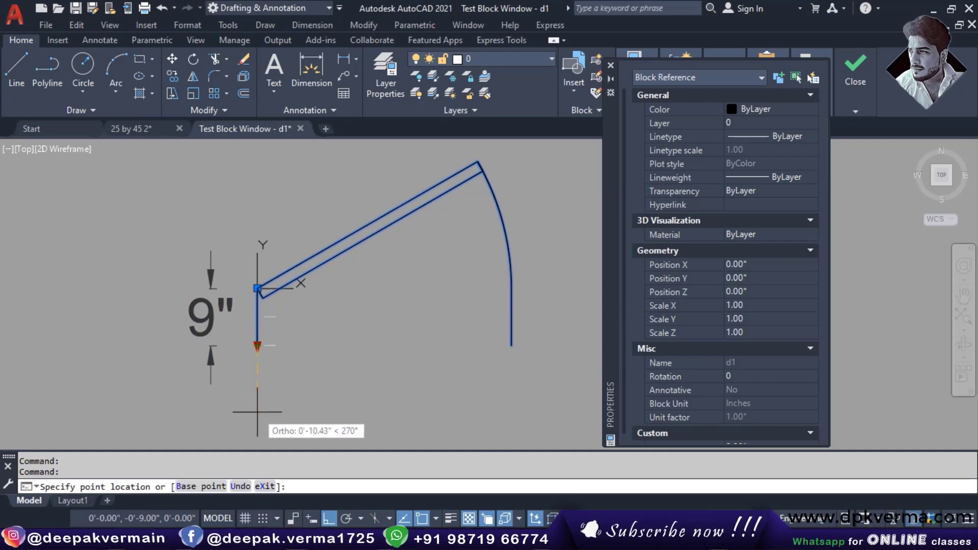
{"action": "left_click", "coordinate": [257, 346]}
{"action": "scroll", "coordinate": [257, 349], "scroll_direction": "up", "scroll_amount": 2}
{"action": "scroll", "coordinate": [258, 346], "scroll_direction": "up", "scroll_amount": 2}
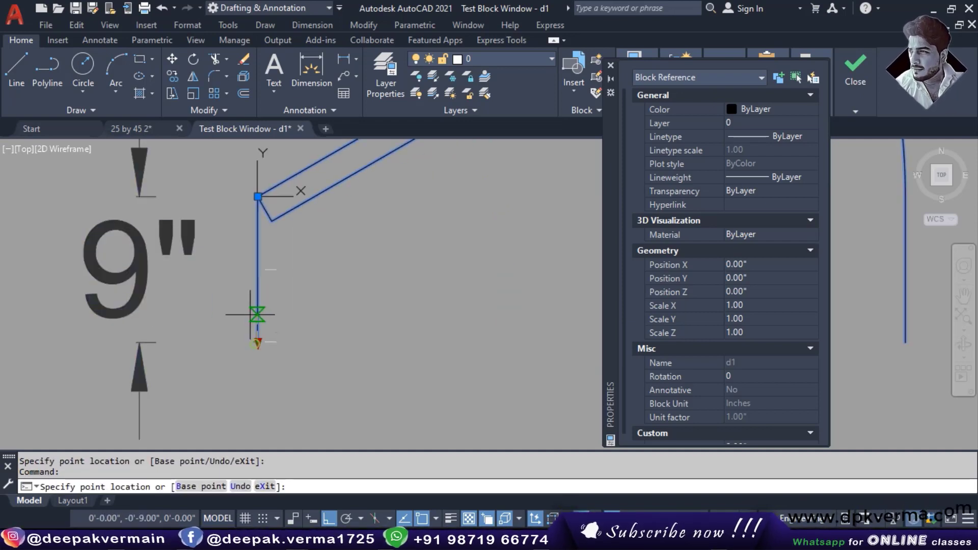
{"action": "scroll", "coordinate": [239, 251], "scroll_direction": "down", "scroll_amount": 1}
{"action": "scroll", "coordinate": [194, 273], "scroll_direction": "down", "scroll_amount": 1}
{"action": "middle_click_drag", "start_coordinate": [221, 205], "coordinate": [223, 278]}
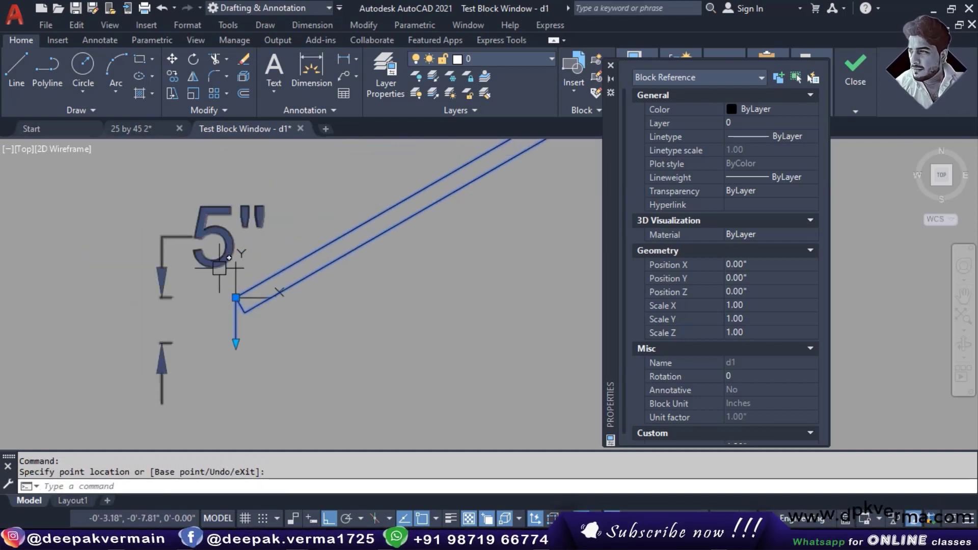
{"action": "key", "text": "Escape"}
{"action": "middle_click_drag", "start_coordinate": [345, 267], "coordinate": [301, 271]}
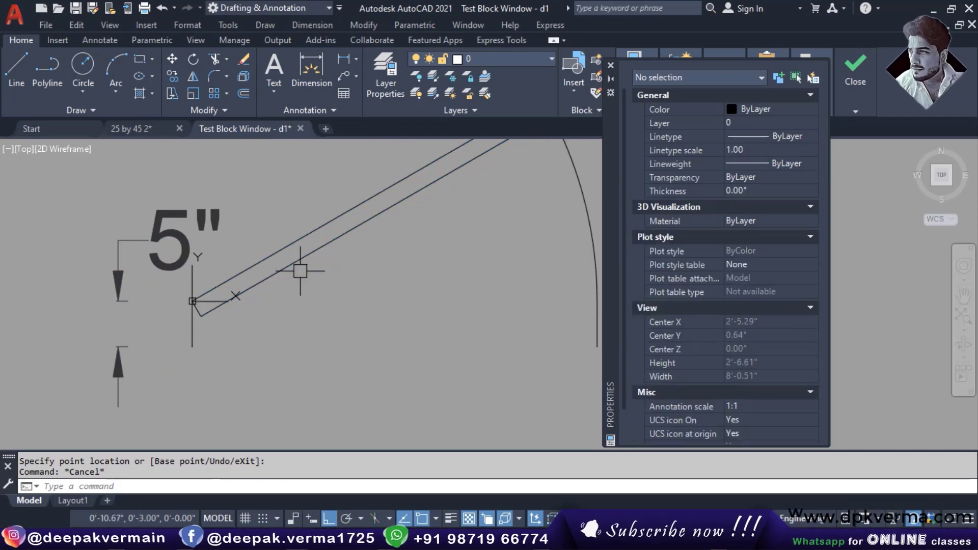
Step: Set the Standard dimension style's primary unit precision to one decimal place (0'-0.0")
{"action": "type", "text": "d"}
{"action": "key", "text": "Return"}
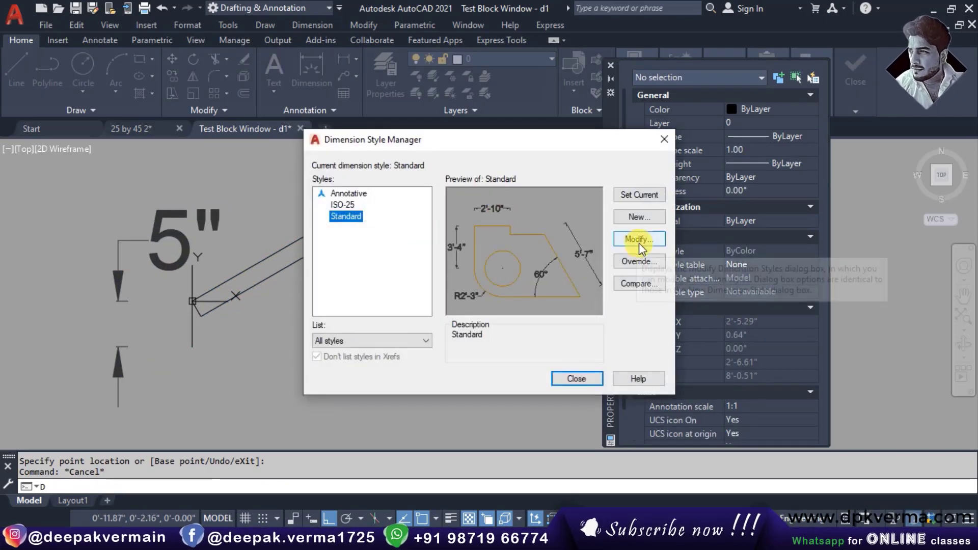
{"action": "left_click", "coordinate": [639, 239]}
{"action": "left_click", "coordinate": [479, 113]}
{"action": "left_click", "coordinate": [433, 163]}
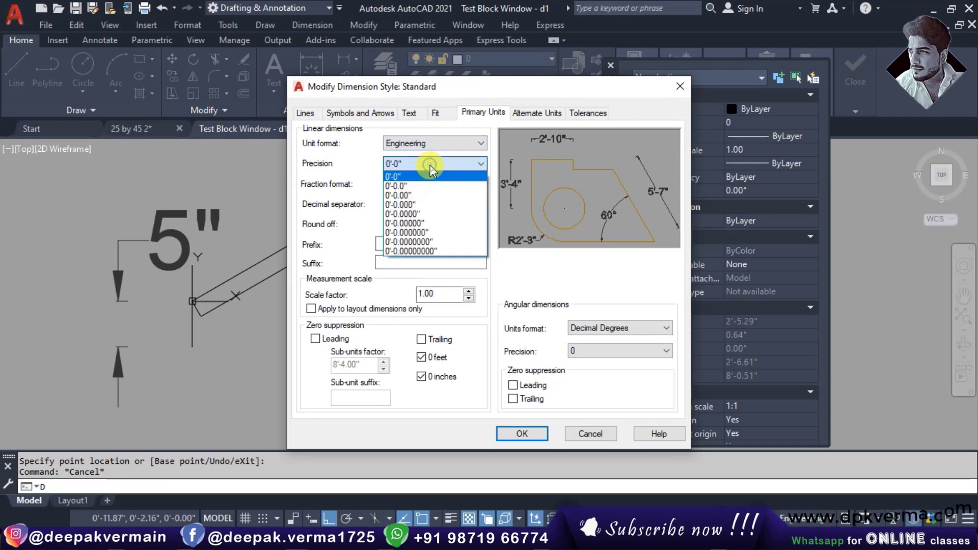
{"action": "left_click", "coordinate": [415, 186]}
{"action": "left_click", "coordinate": [521, 434]}
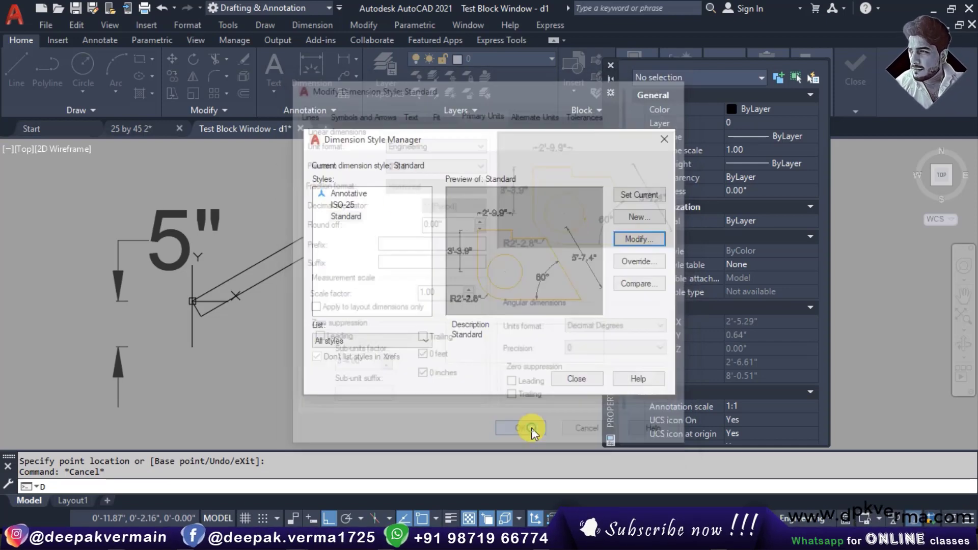
{"action": "left_click", "coordinate": [582, 377]}
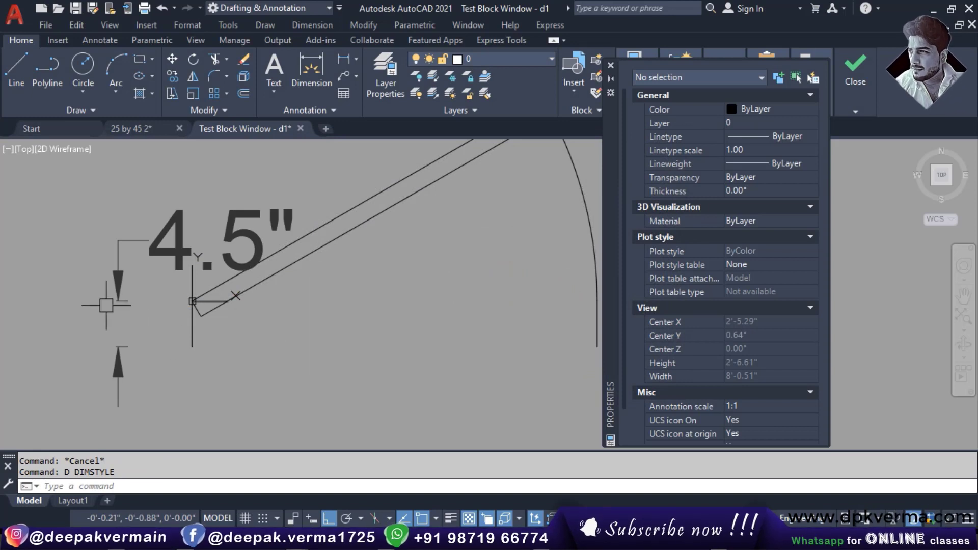
Step: Erase the 4.5" dimension and close the test window
{"action": "left_click", "coordinate": [114, 291]}
{"action": "type", "text": "e"}
{"action": "key", "text": "Return"}
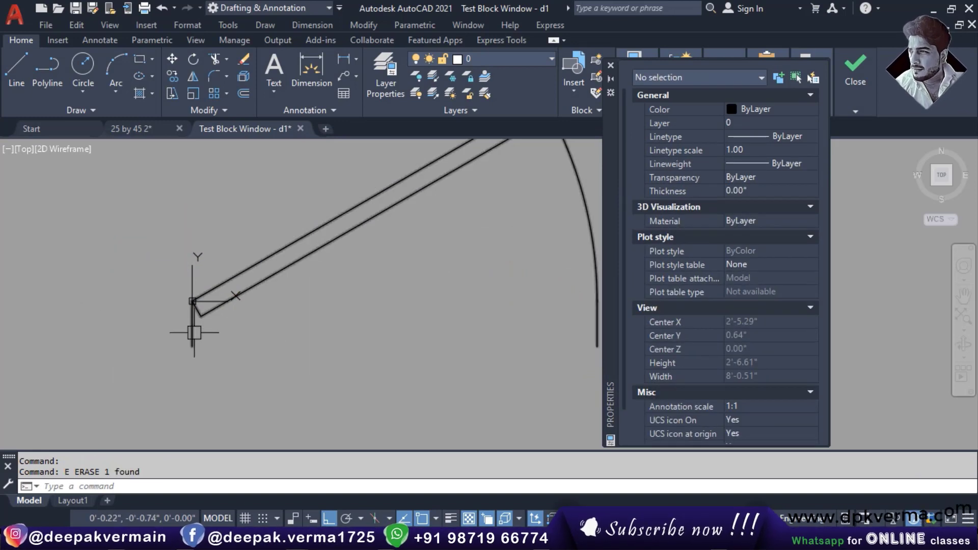
{"action": "scroll", "coordinate": [204, 336], "scroll_direction": "down", "scroll_amount": 2}
{"action": "left_click", "coordinate": [855, 110]}
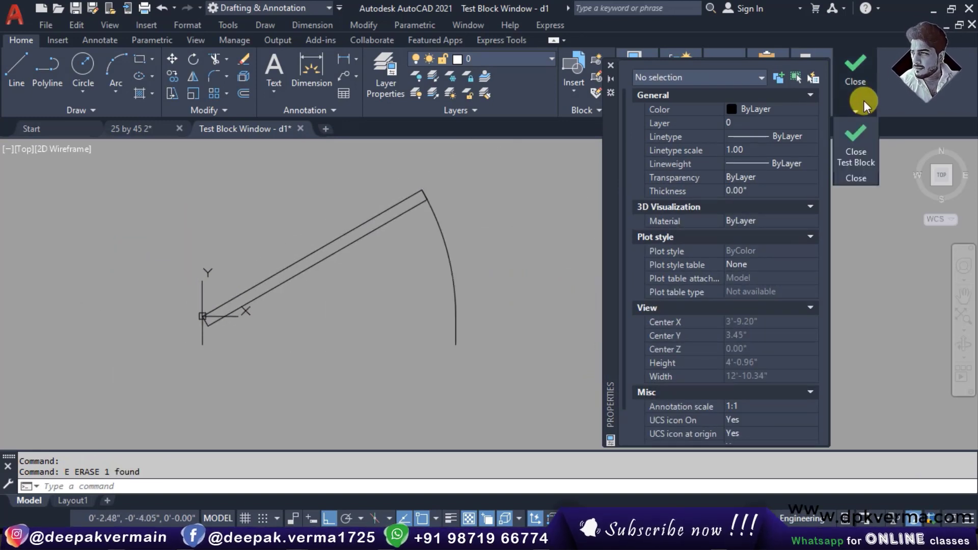
{"action": "left_click", "coordinate": [857, 138]}
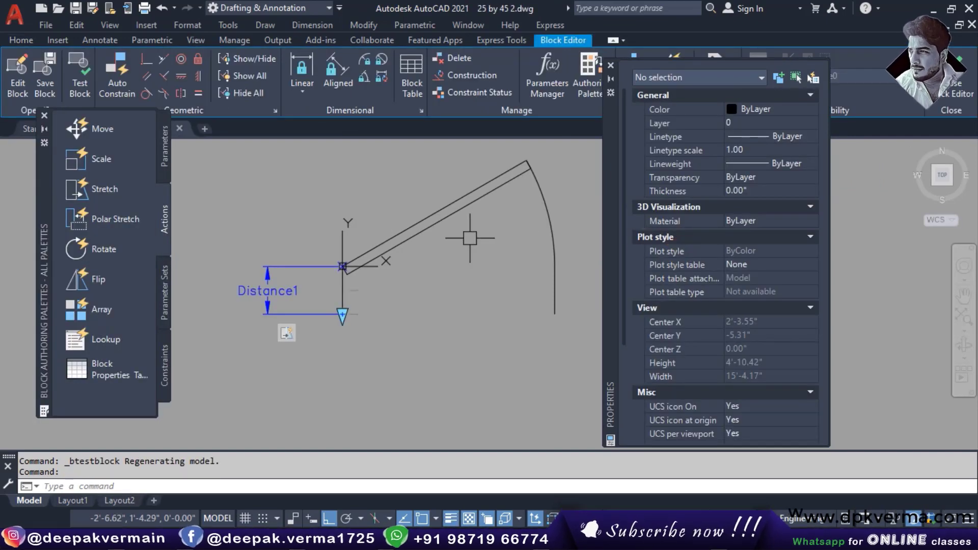
Step: Inspect the vertical line at the arc's end, then clear the selection
{"action": "scroll", "coordinate": [399, 279], "scroll_direction": "up", "scroll_amount": 2}
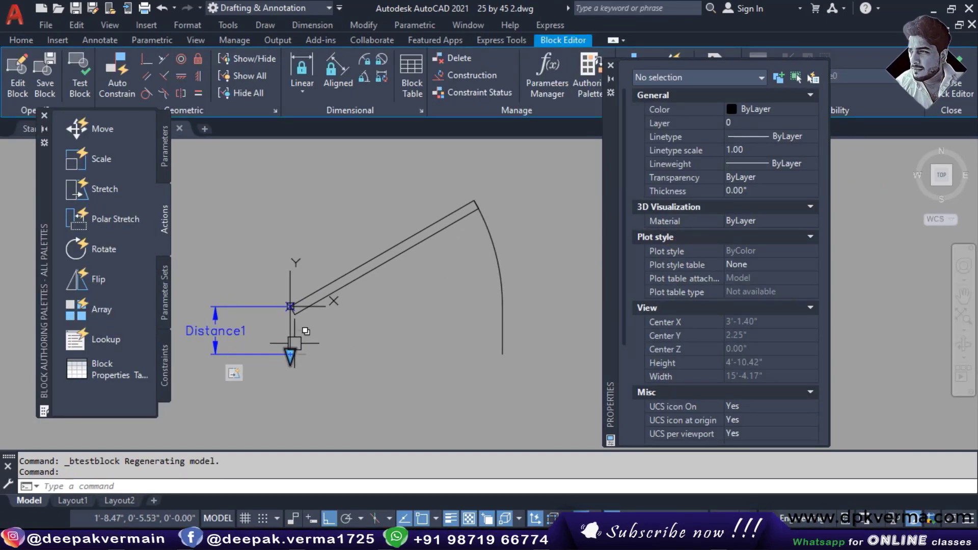
{"action": "left_click", "coordinate": [502, 331]}
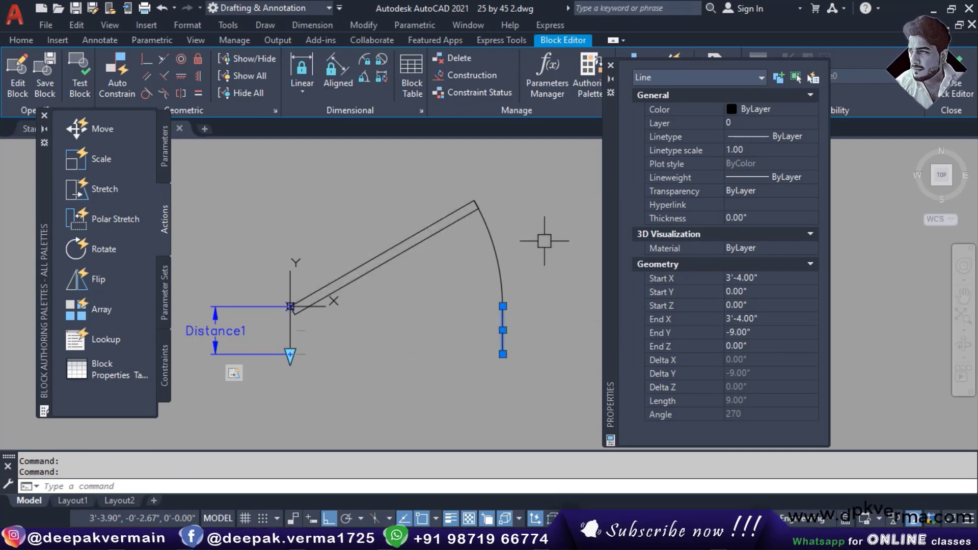
{"action": "key", "text": "Escape"}
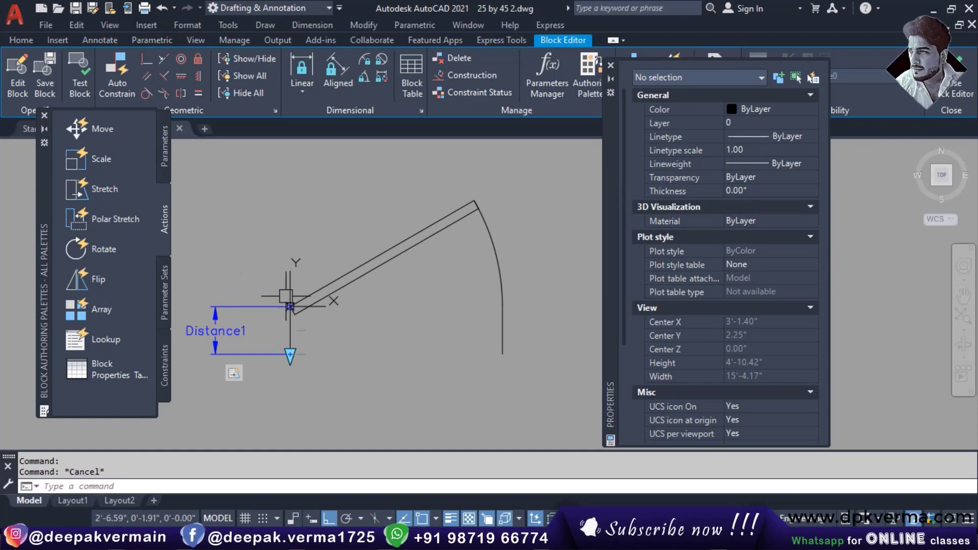
{"action": "left_click", "coordinate": [106, 190]}
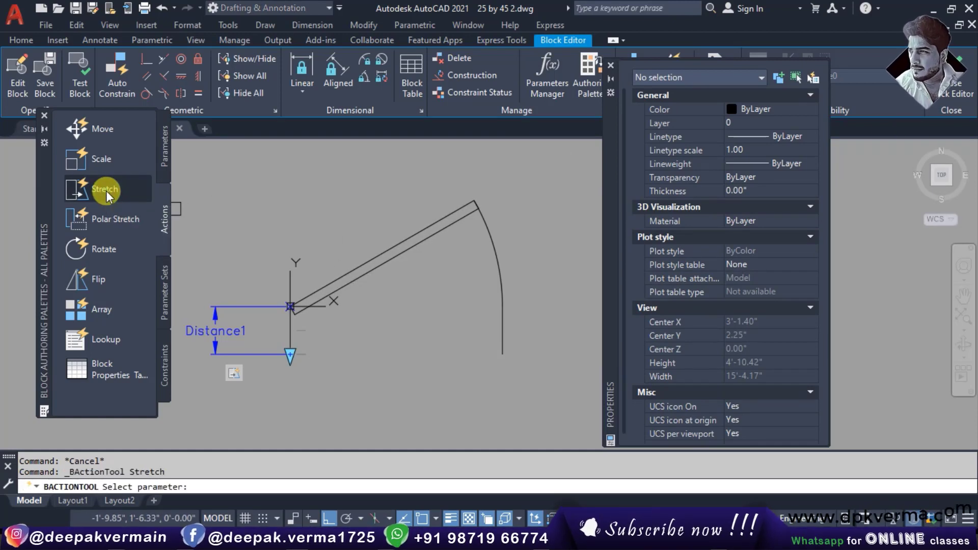
{"action": "middle_click_drag", "start_coordinate": [443, 277], "coordinate": [462, 279]}
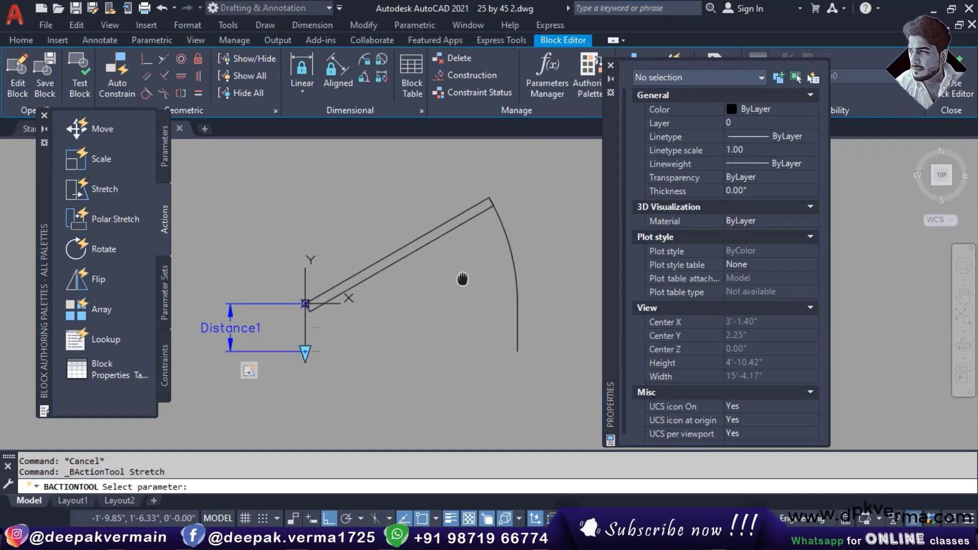
Step: Add linear parameter Distance2 from the hinge point to the arc's lower end, labelled below
{"action": "left_click", "coordinate": [164, 155]}
{"action": "left_click", "coordinate": [97, 155]}
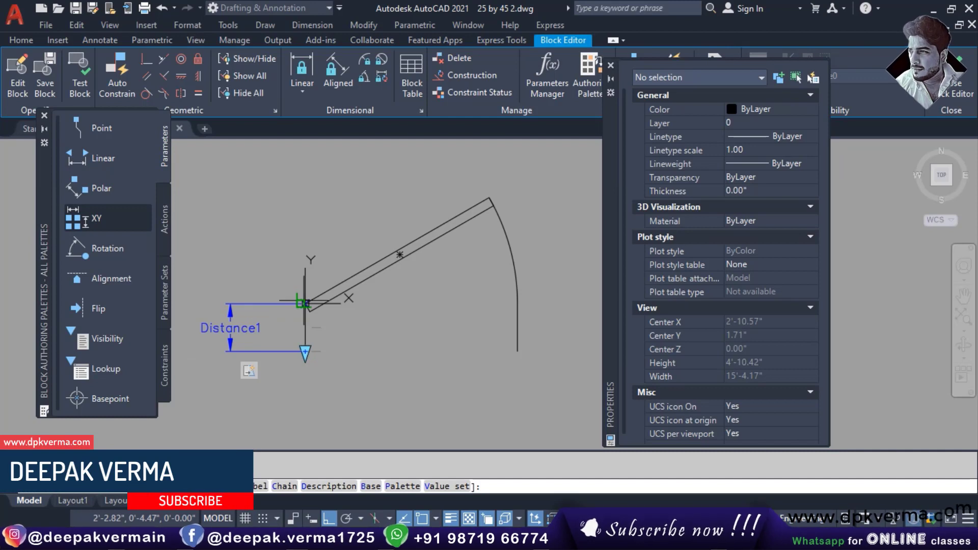
{"action": "left_click", "coordinate": [306, 303]}
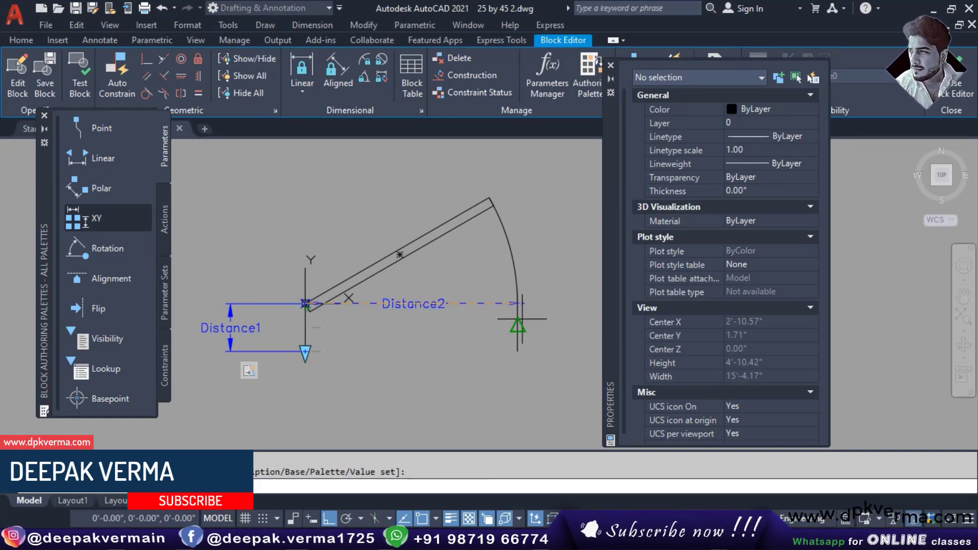
{"action": "left_click", "coordinate": [517, 304]}
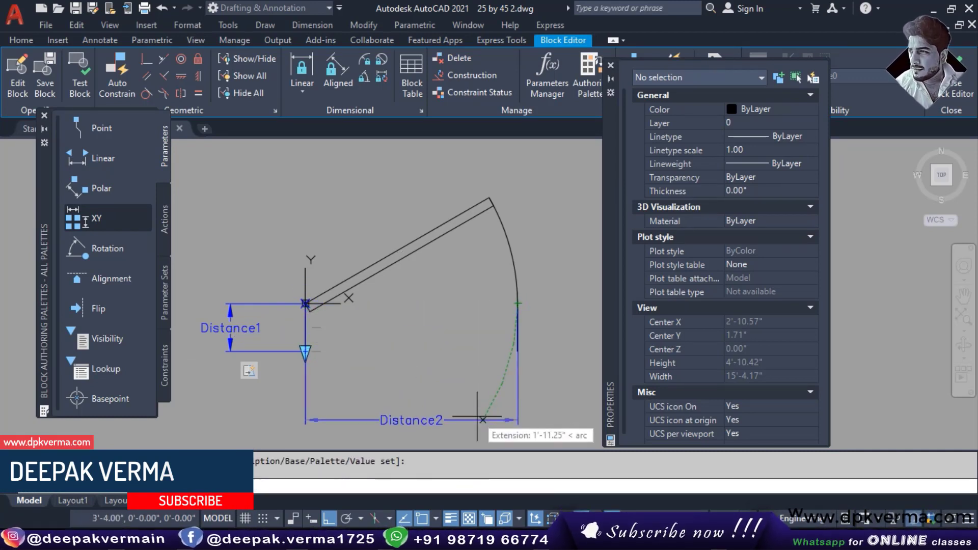
{"action": "left_click", "coordinate": [488, 422]}
{"action": "middle_click_drag", "start_coordinate": [561, 393], "coordinate": [539, 365]}
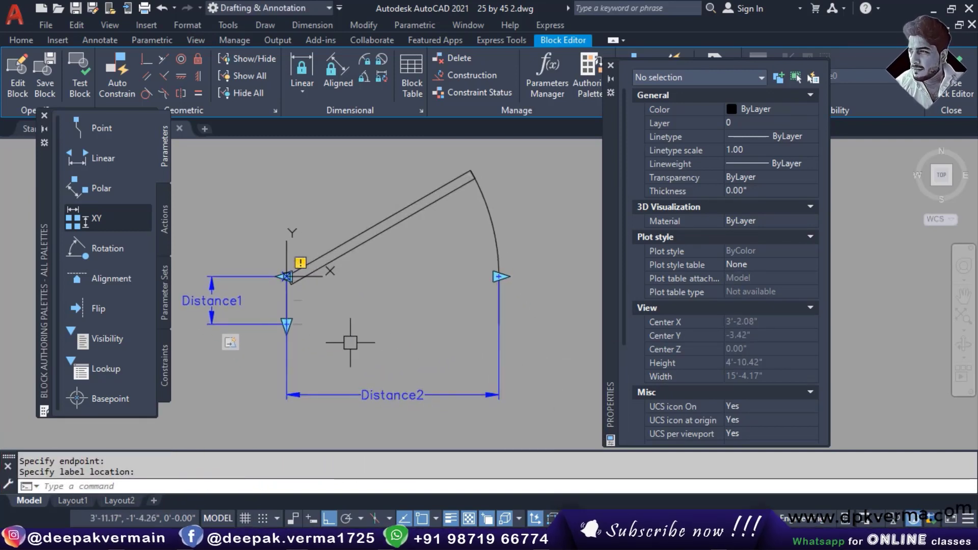
Step: Start a Stretch action on Distance2, tied to its right end point
{"action": "left_click", "coordinate": [166, 229]}
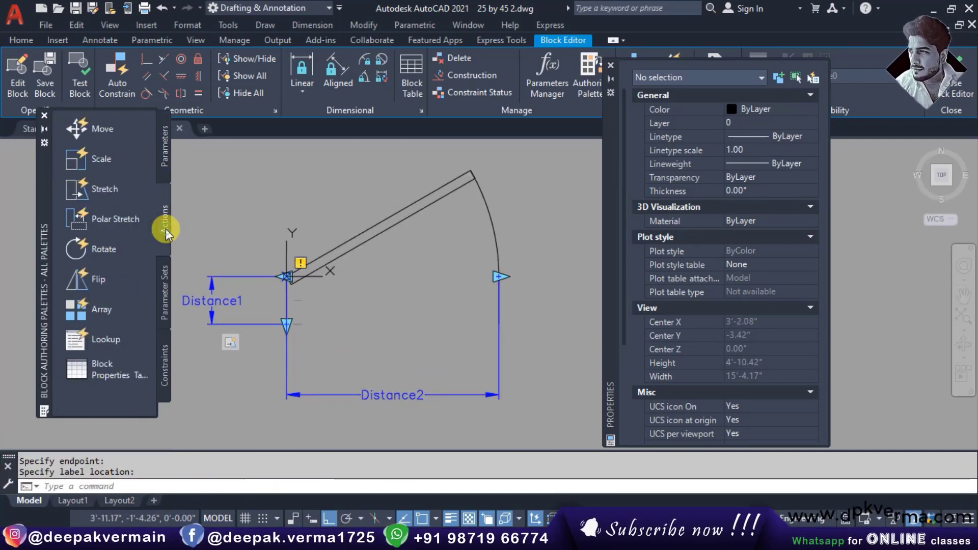
{"action": "left_click", "coordinate": [109, 195]}
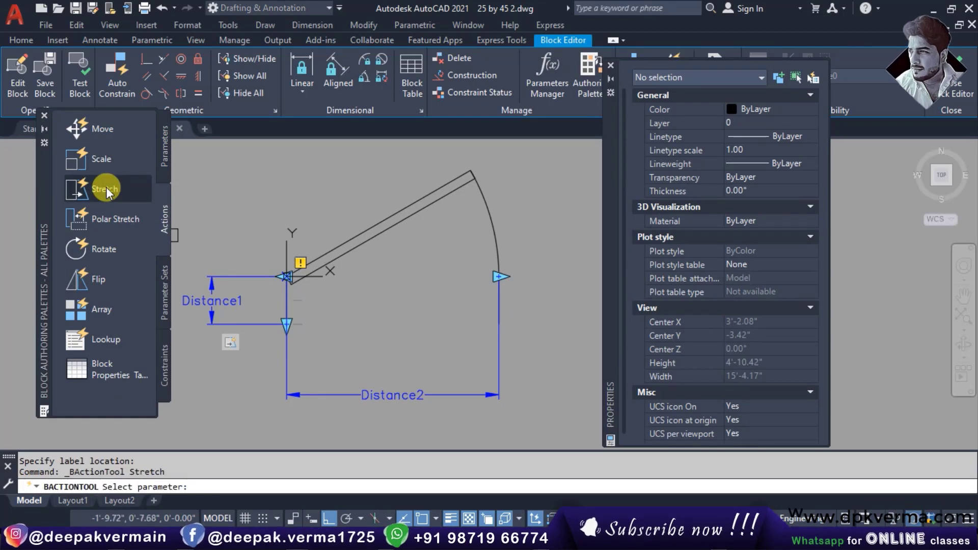
{"action": "middle_click_drag", "start_coordinate": [420, 266], "coordinate": [428, 281]}
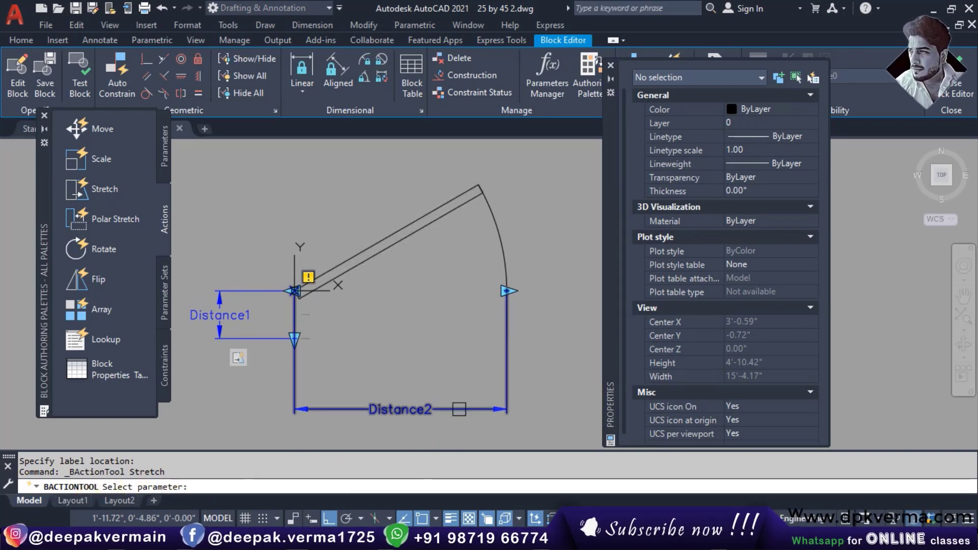
{"action": "left_click", "coordinate": [459, 409]}
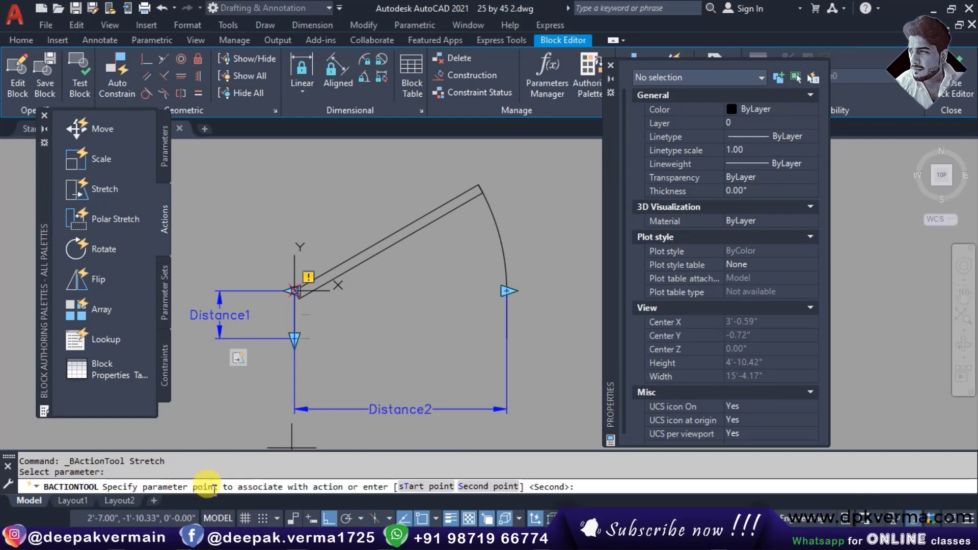
{"action": "left_click", "coordinate": [507, 290]}
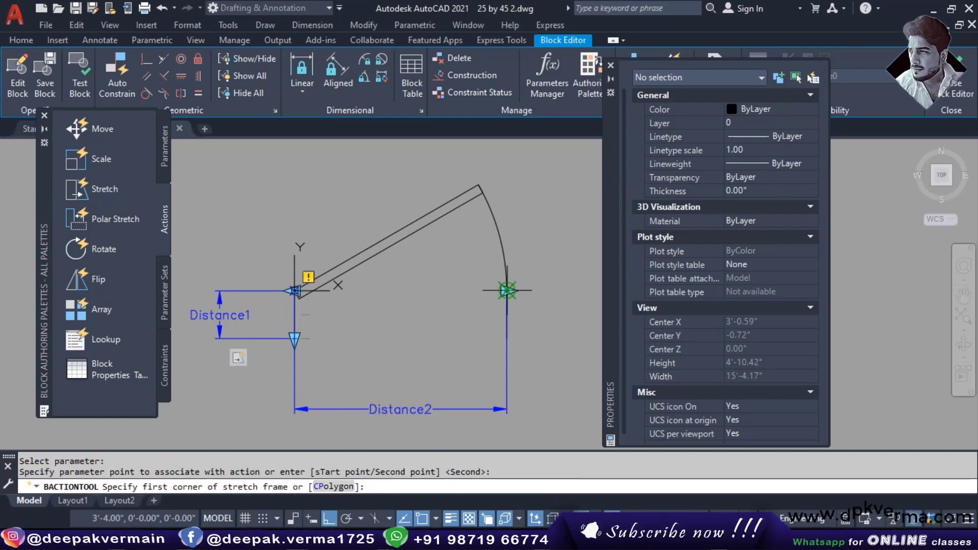
Step: Frame the panel's top end and select the slanted door panel as the stretch object
{"action": "scroll", "coordinate": [286, 448], "scroll_direction": "up", "scroll_amount": 2}
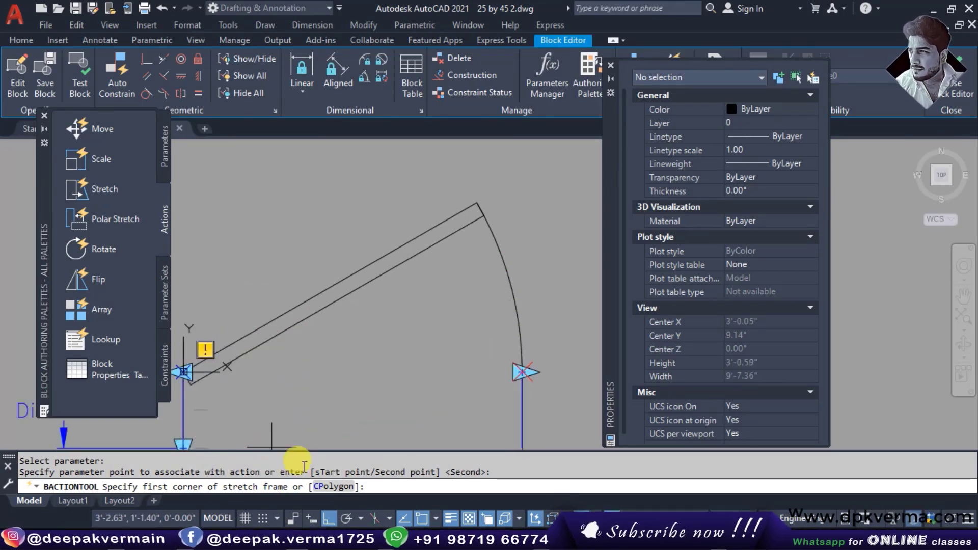
{"action": "left_click", "coordinate": [518, 242]}
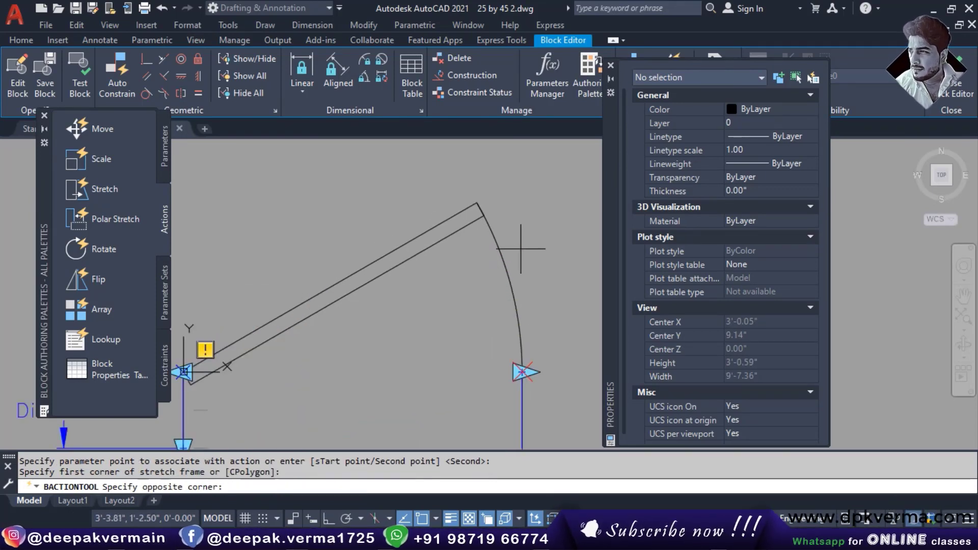
{"action": "left_click", "coordinate": [424, 172]}
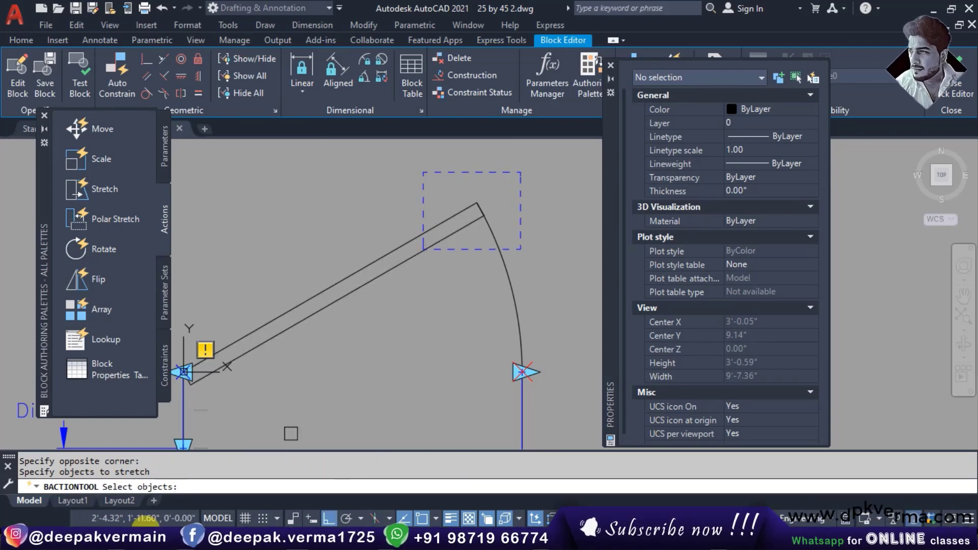
{"action": "left_click", "coordinate": [383, 259]}
{"action": "scroll", "coordinate": [448, 298], "scroll_direction": "down", "scroll_amount": 3}
{"action": "scroll", "coordinate": [461, 298], "scroll_direction": "down", "scroll_amount": 2}
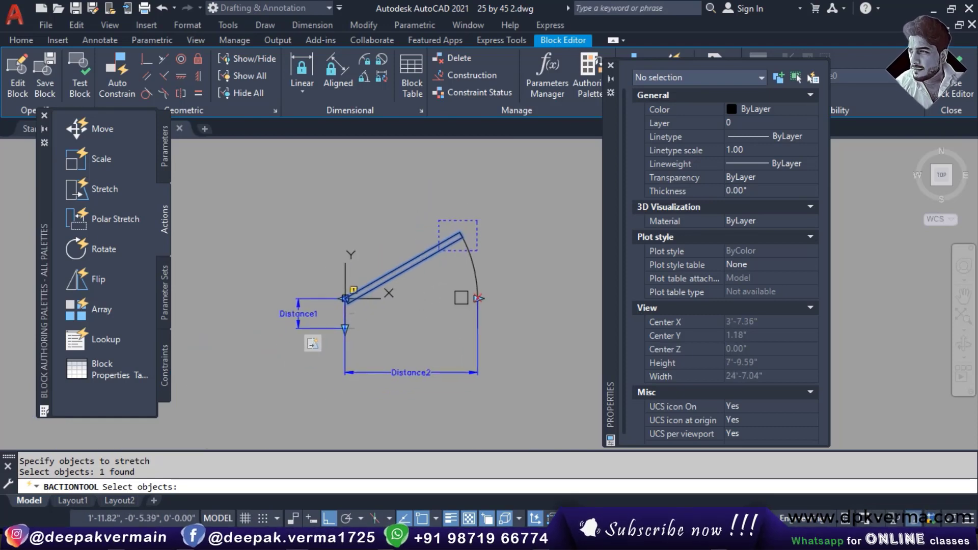
{"action": "key", "text": "Return"}
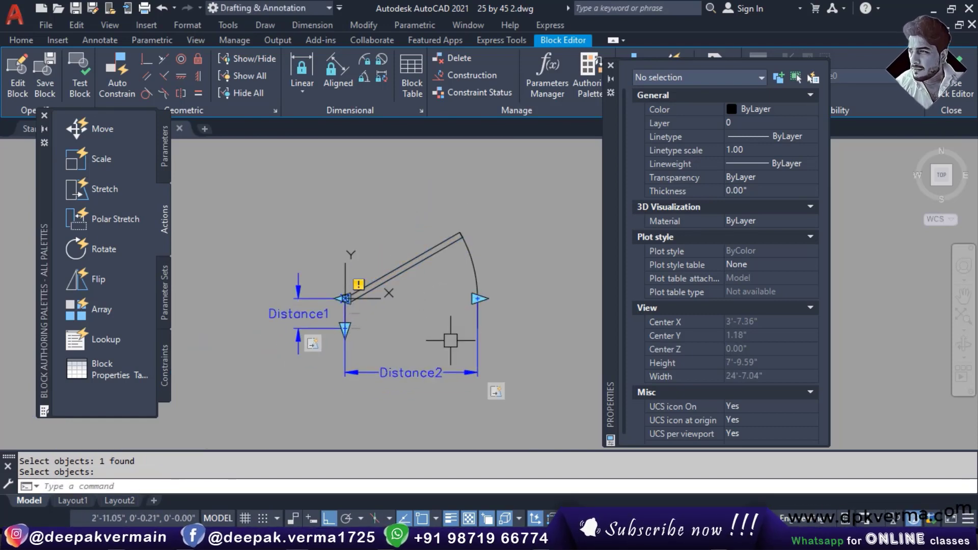
{"action": "scroll", "coordinate": [438, 232], "scroll_direction": "up", "scroll_amount": 2}
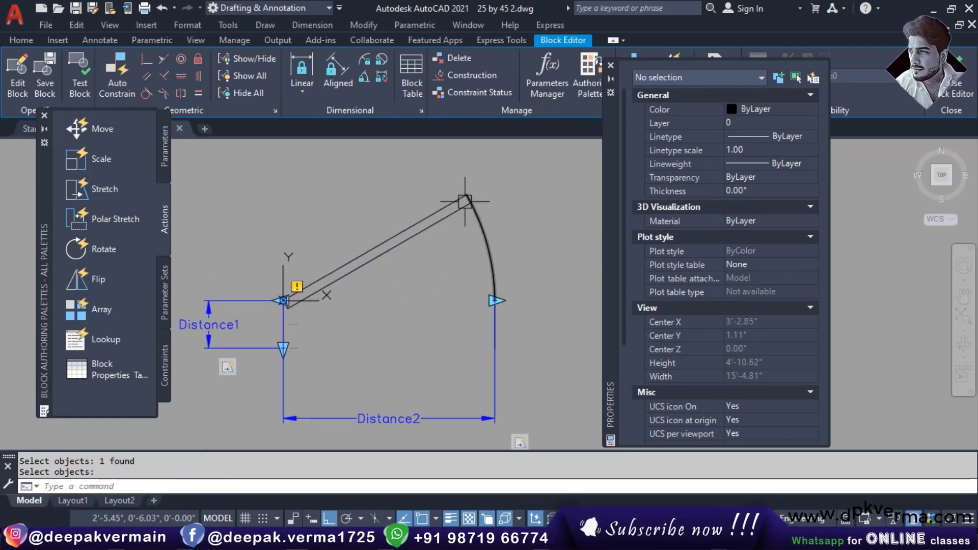
{"action": "left_click", "coordinate": [80, 77]}
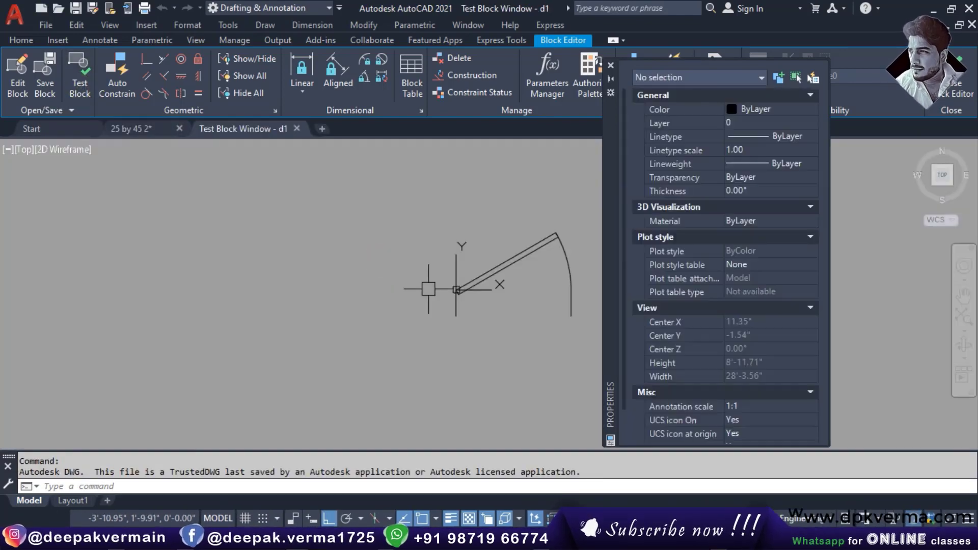
{"action": "left_click", "coordinate": [382, 321]}
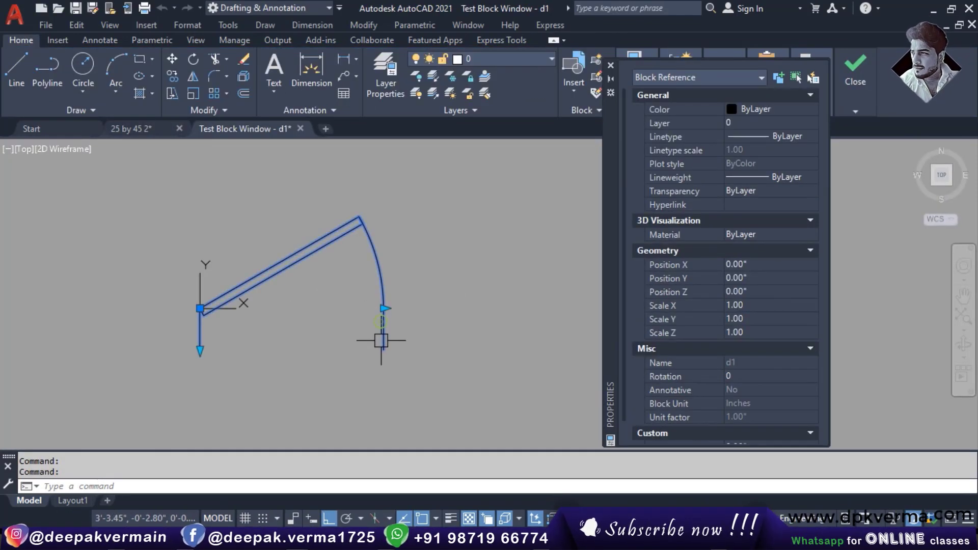
{"action": "left_click", "coordinate": [384, 308]}
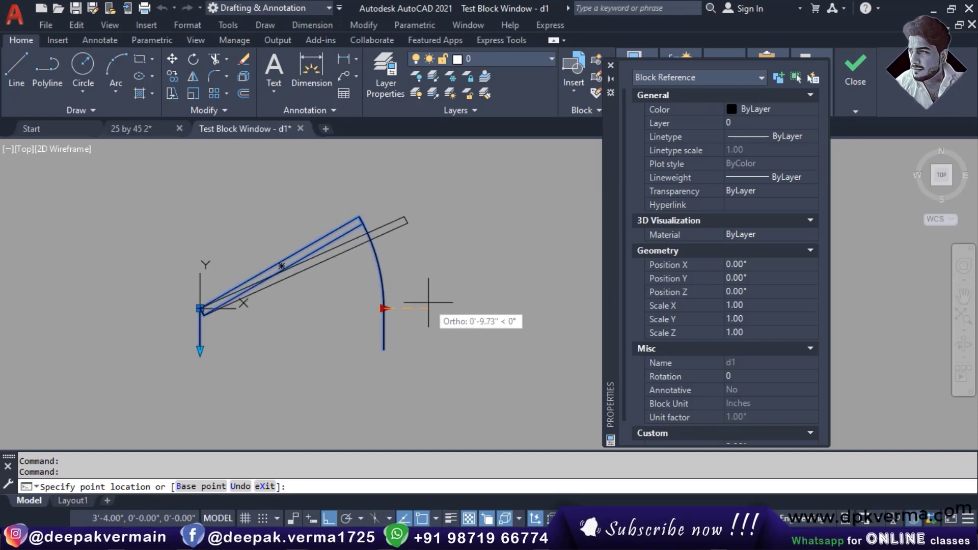
{"action": "key", "text": "Escape"}
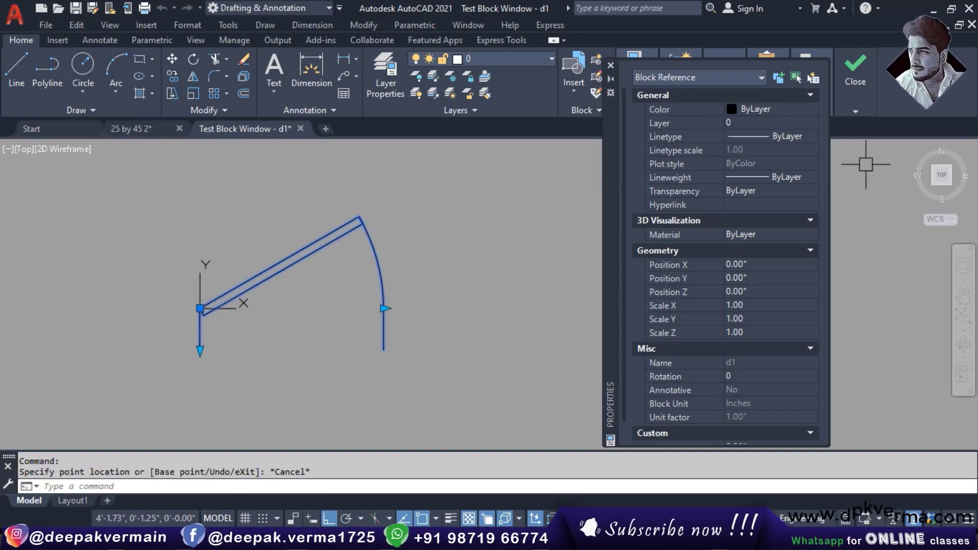
{"action": "left_click", "coordinate": [856, 111]}
{"action": "left_click", "coordinate": [857, 146]}
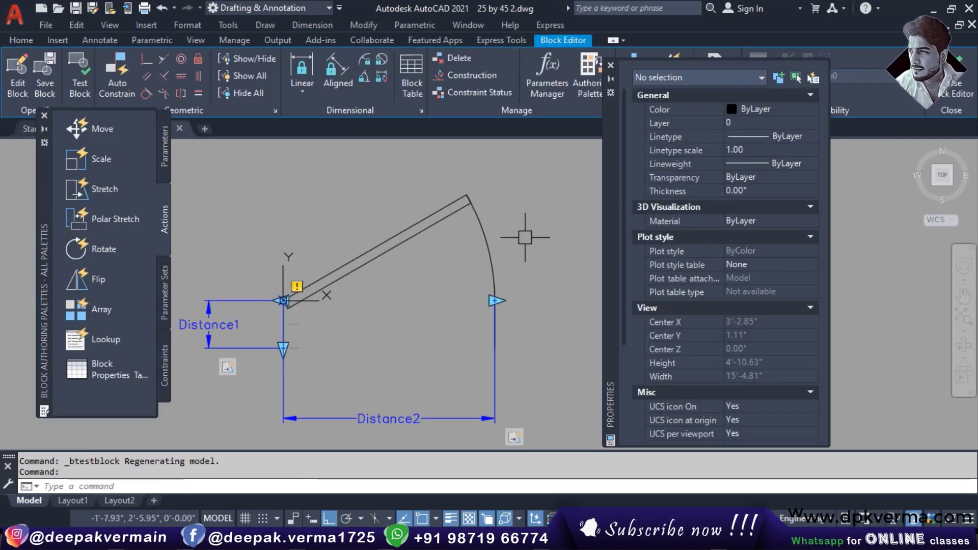
Step: Give the Stretch1 action an angle offset of 30 in its Properties overrides
{"action": "left_click", "coordinate": [514, 436]}
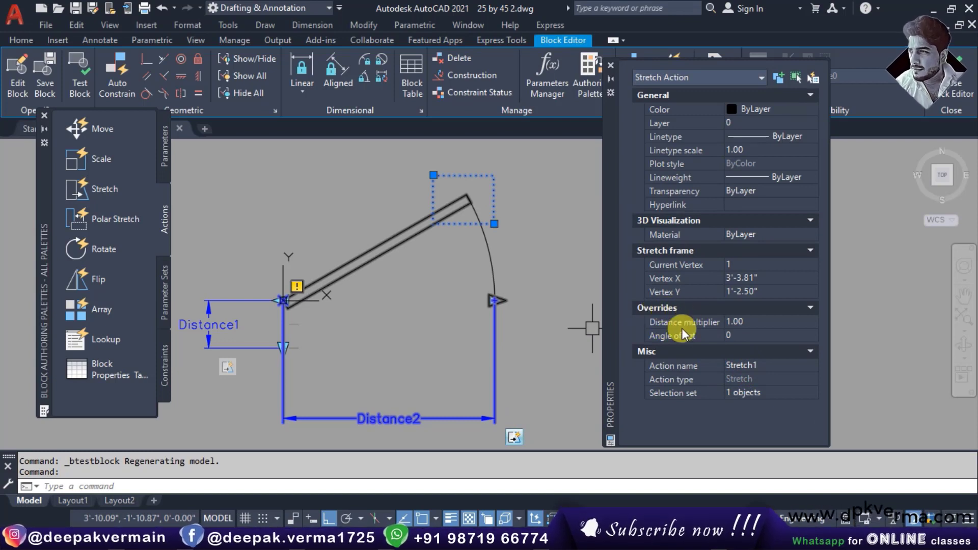
{"action": "left_click", "coordinate": [747, 335]}
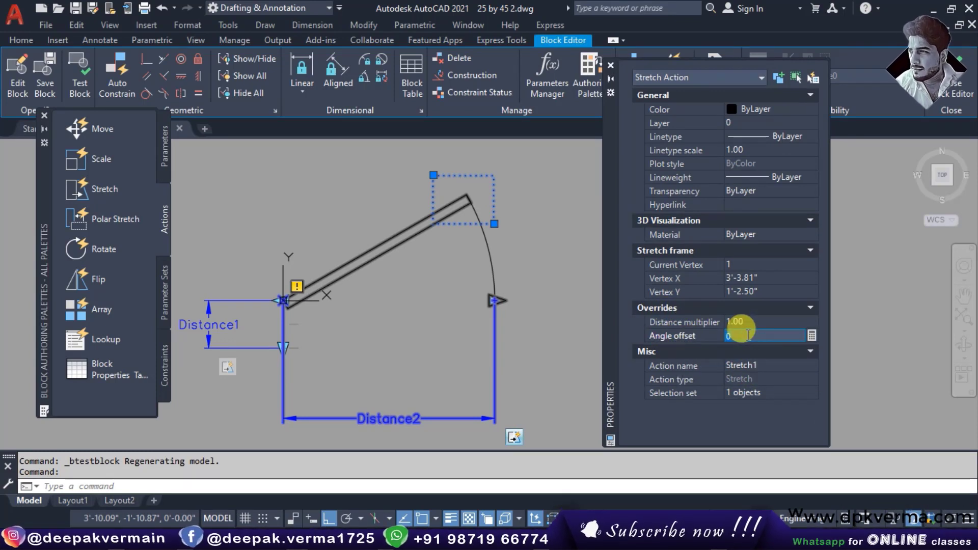
{"action": "type", "text": "30"}
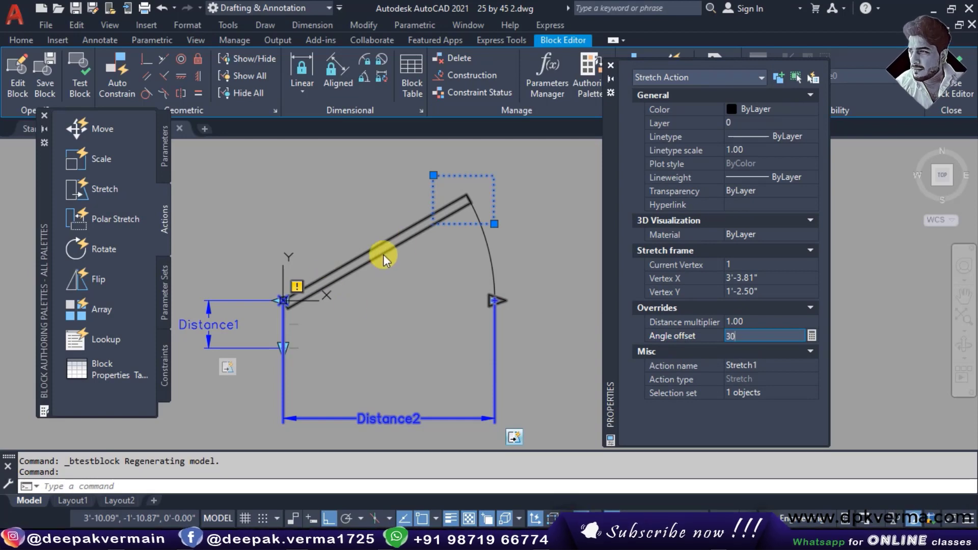
{"action": "key", "text": "Escape"}
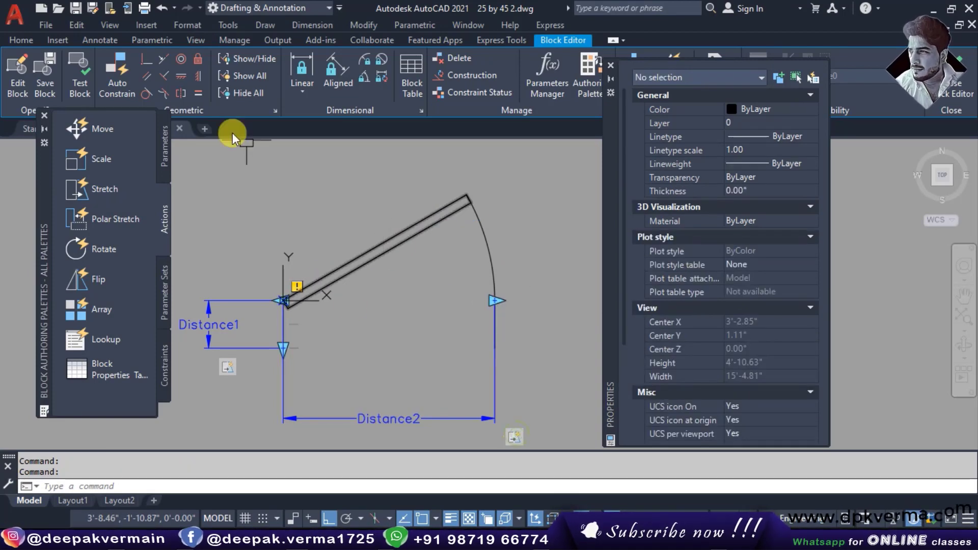
Step: Test the Distance2 stretch grip in a test window, cancel it, and close the test window
{"action": "left_click", "coordinate": [81, 93]}
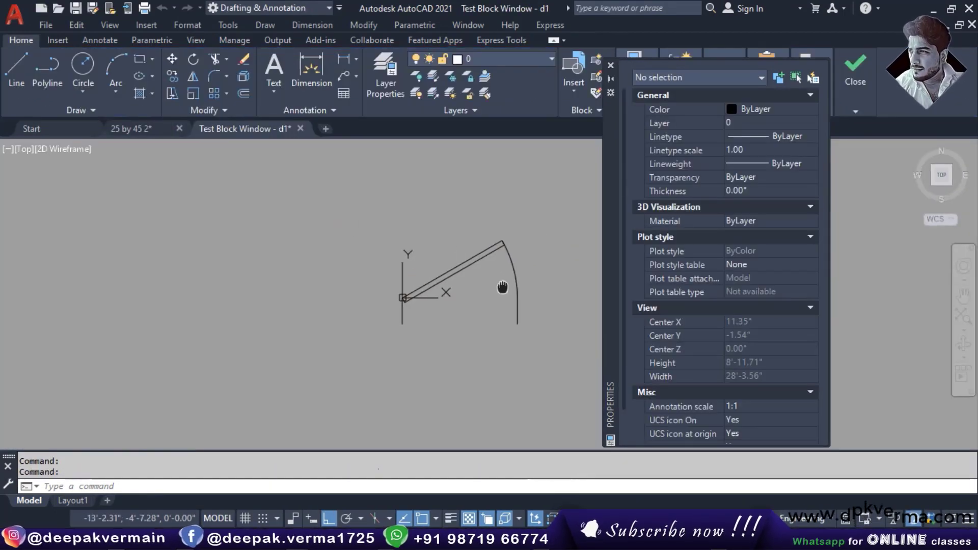
{"action": "left_click", "coordinate": [406, 323]}
{"action": "left_click", "coordinate": [403, 313]}
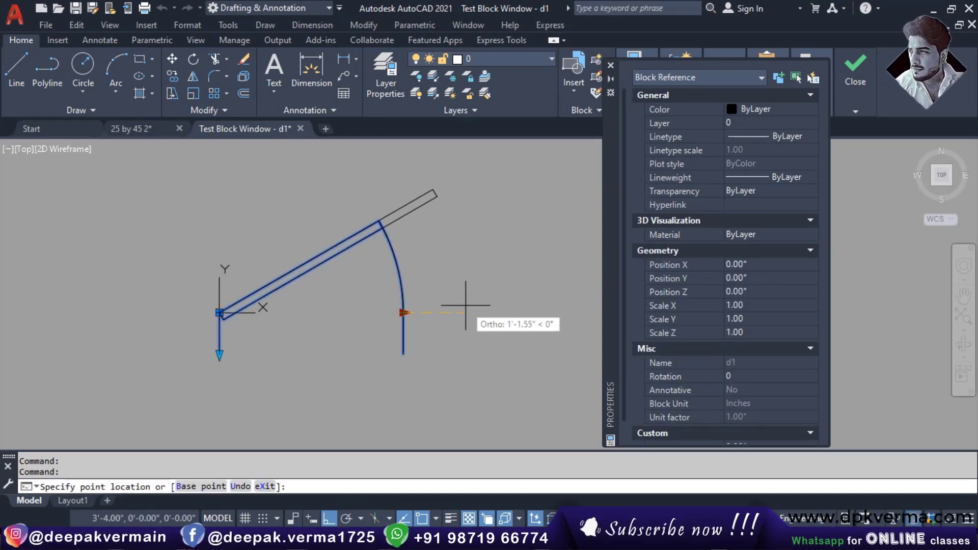
{"action": "key", "text": "Escape"}
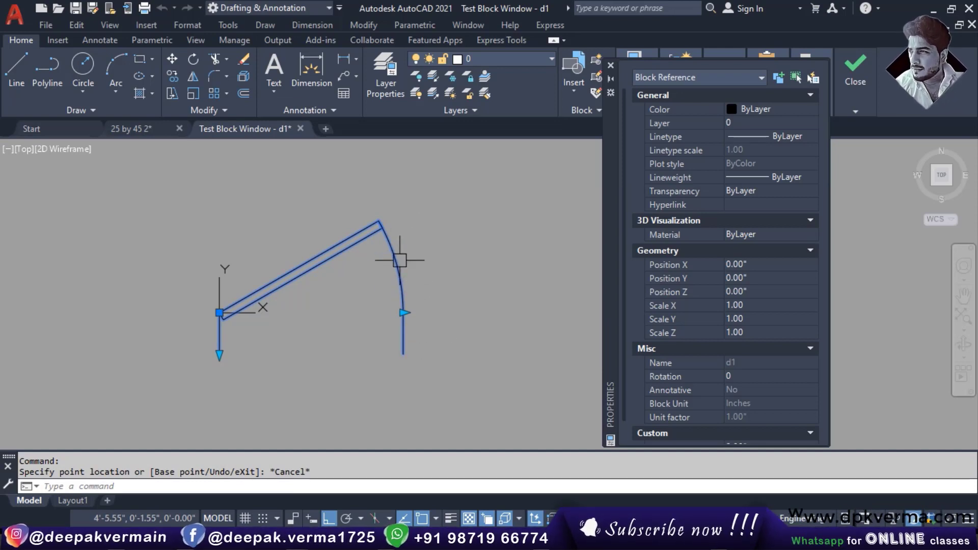
{"action": "left_click", "coordinate": [856, 111]}
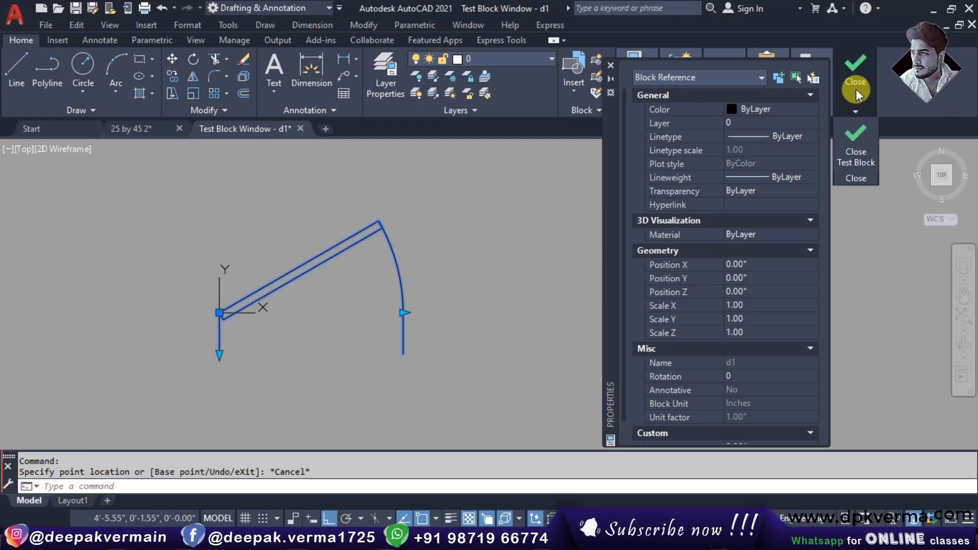
{"action": "left_click", "coordinate": [856, 145]}
{"action": "middle_click_drag", "start_coordinate": [506, 309], "coordinate": [462, 304]}
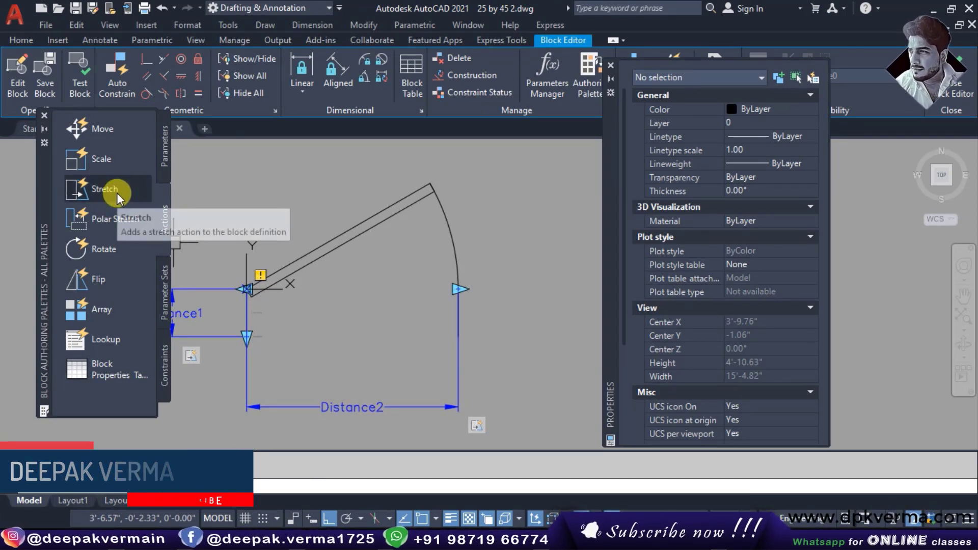
Step: Start another Stretch action on Distance2, tied to its right end point
{"action": "left_click", "coordinate": [157, 160]}
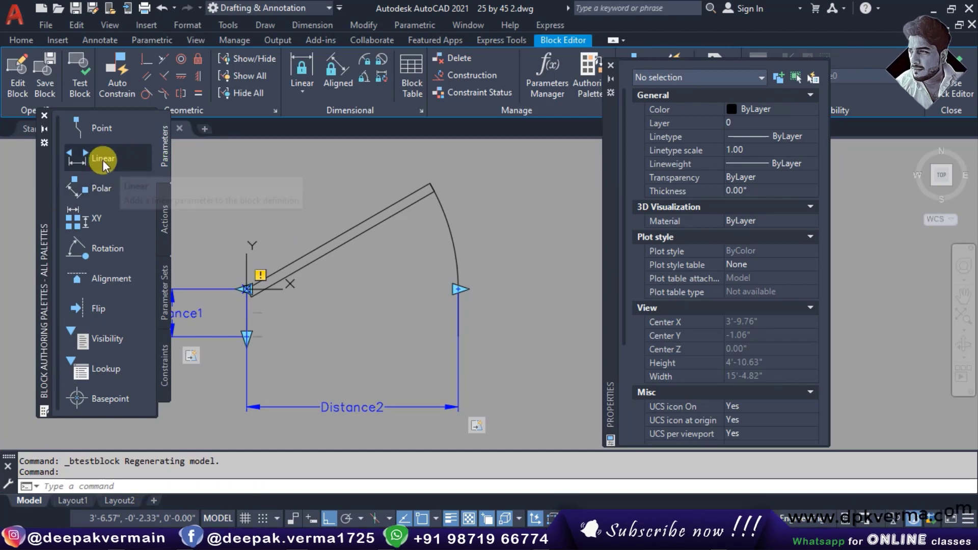
{"action": "left_click", "coordinate": [163, 233]}
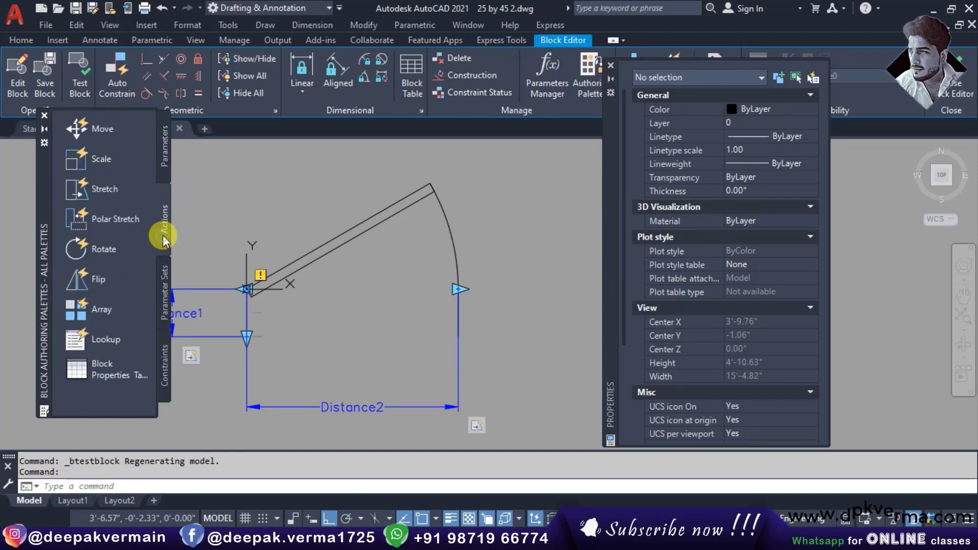
{"action": "left_click", "coordinate": [114, 192]}
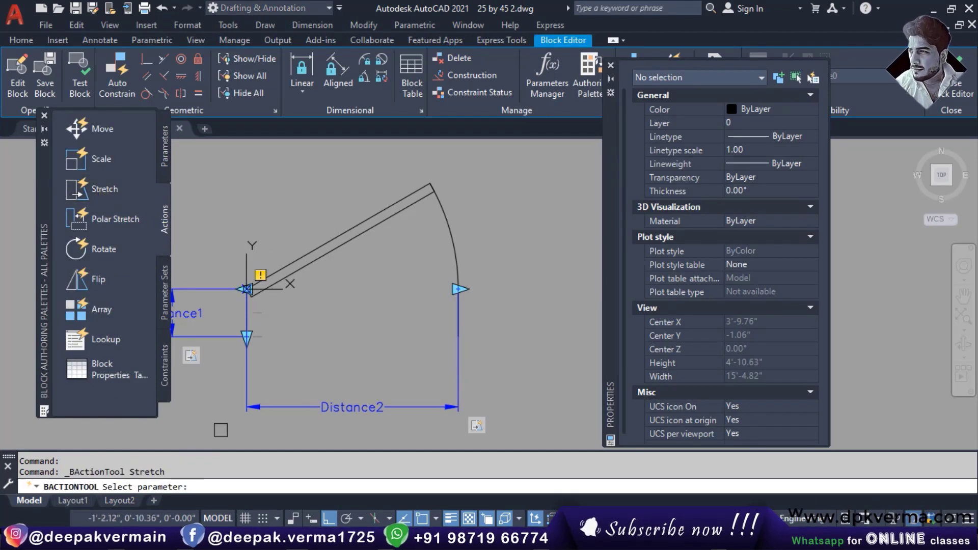
{"action": "left_click", "coordinate": [400, 408]}
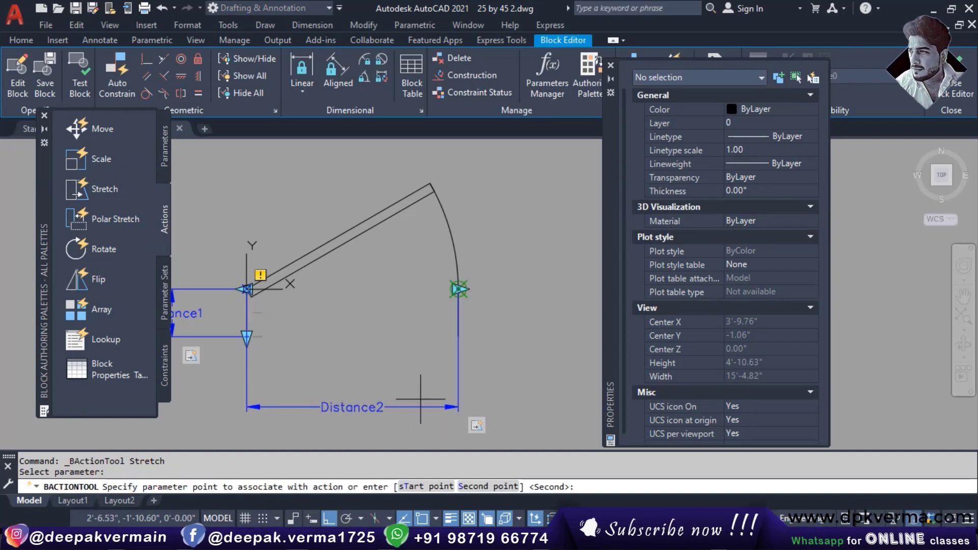
{"action": "left_click", "coordinate": [458, 288]}
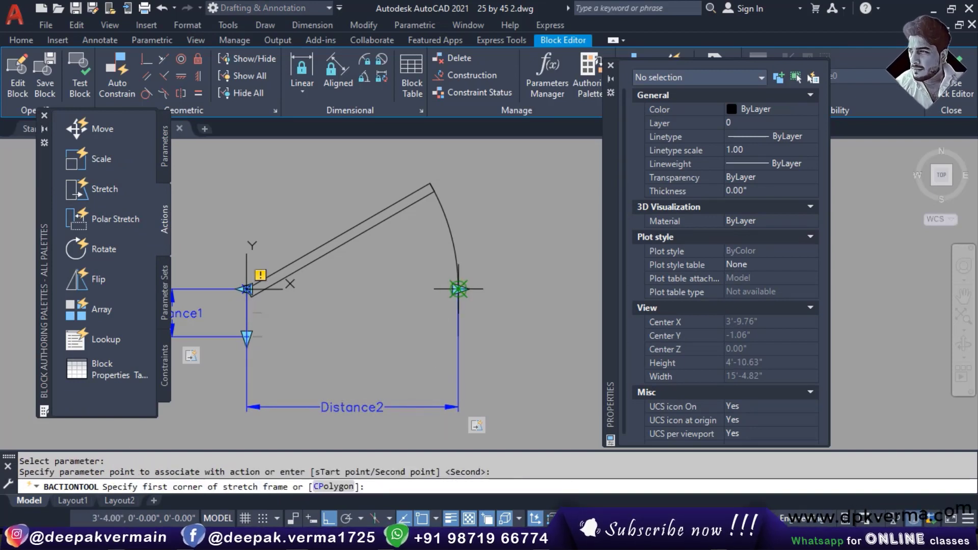
Step: Frame Distance2's right end and select the vertical line below the arc to stretch
{"action": "scroll", "coordinate": [476, 344], "scroll_direction": "up", "scroll_amount": 2}
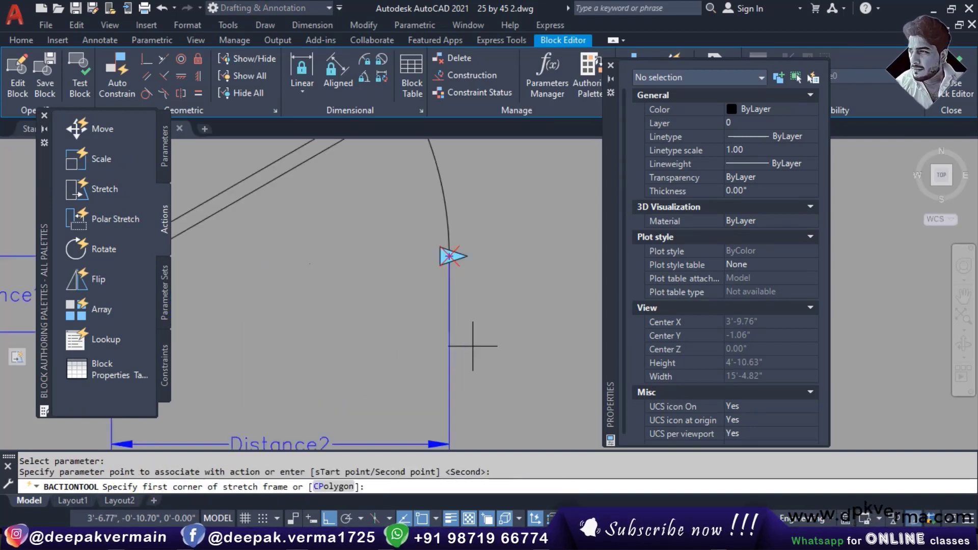
{"action": "left_click", "coordinate": [497, 357]}
{"action": "left_click", "coordinate": [395, 223]}
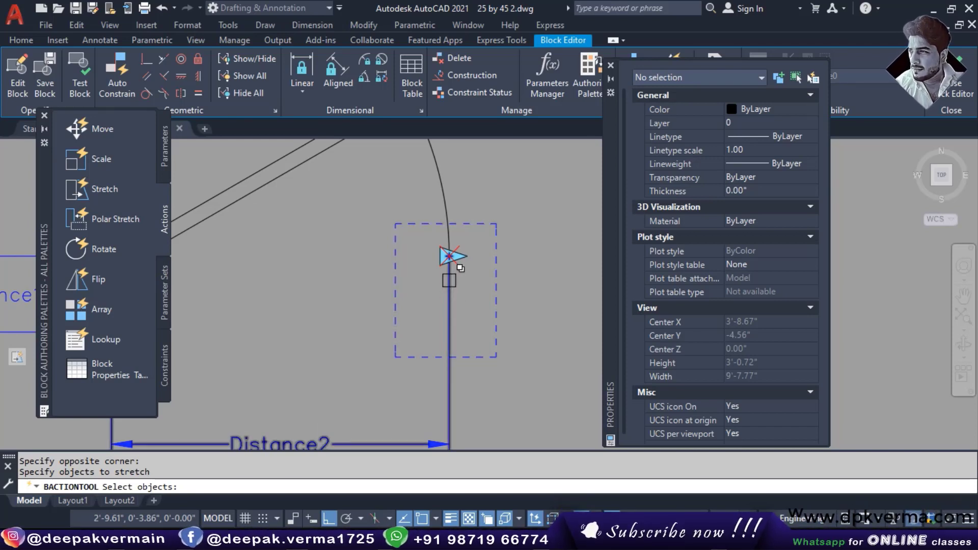
{"action": "left_click", "coordinate": [447, 290]}
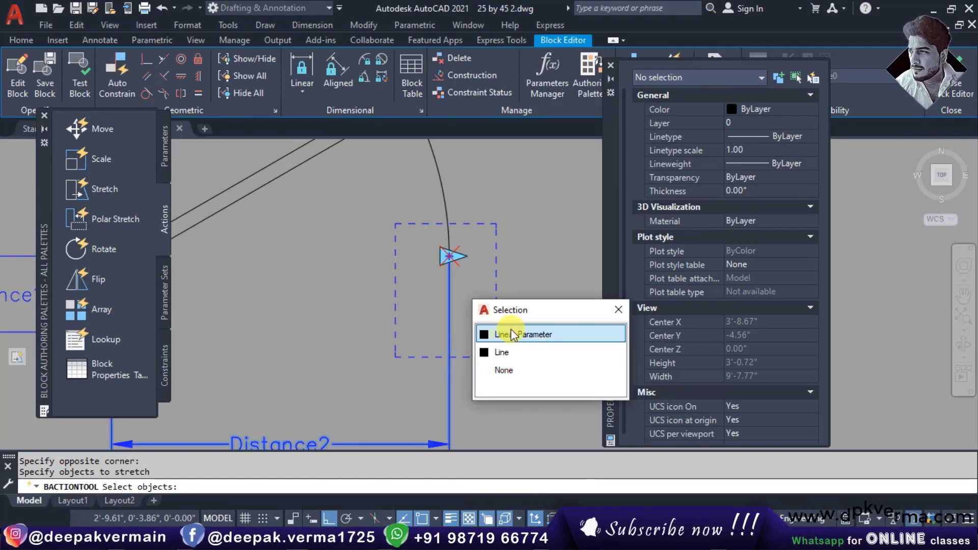
{"action": "left_click", "coordinate": [499, 353]}
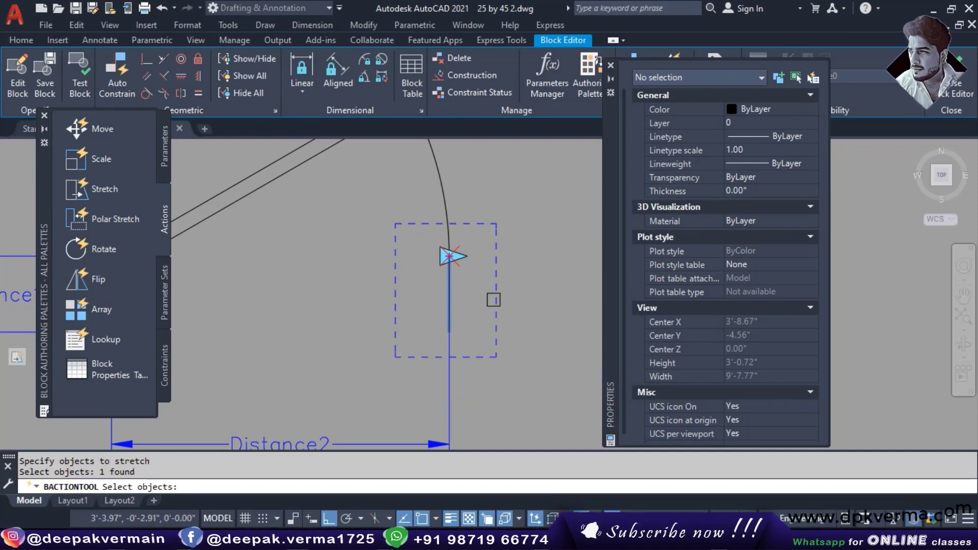
{"action": "key", "text": "Return"}
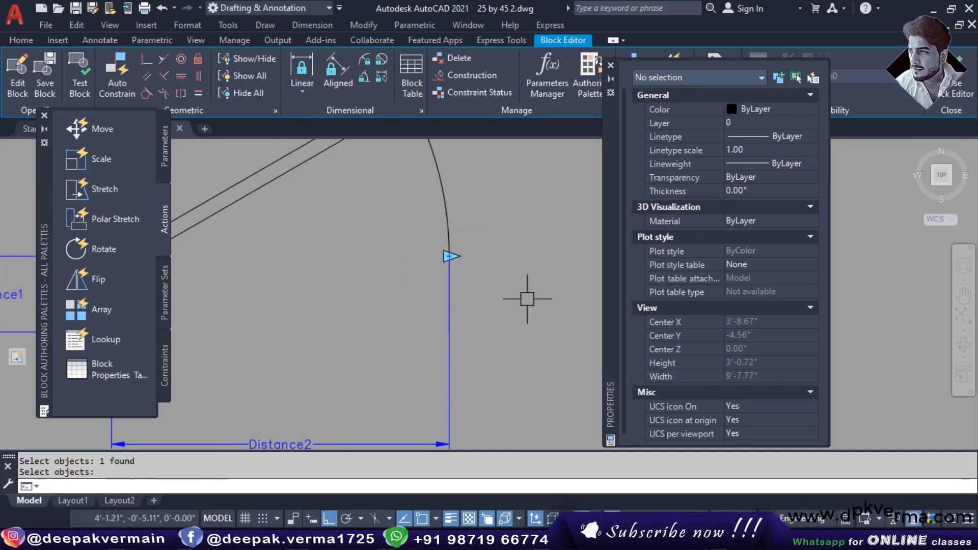
{"action": "scroll", "coordinate": [525, 295], "scroll_direction": "down", "scroll_amount": 2}
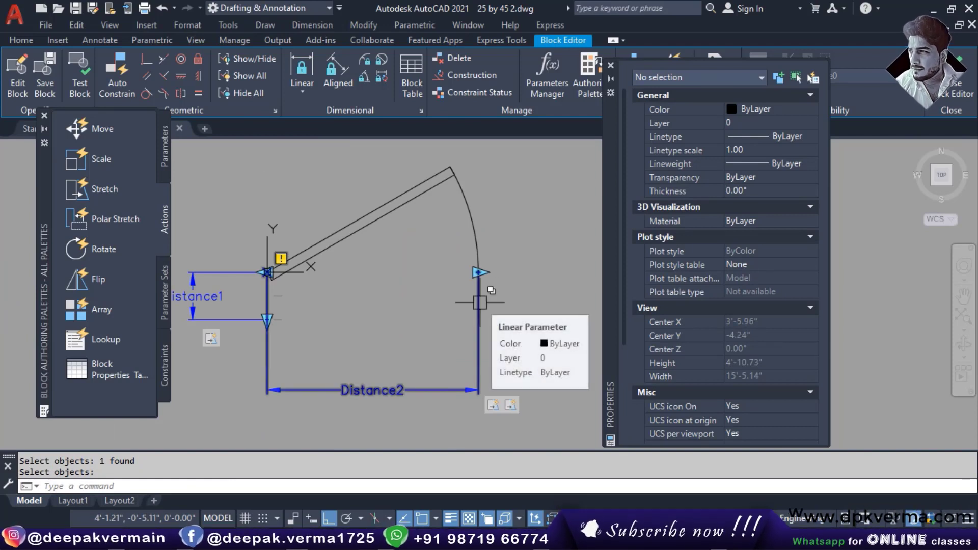
Step: Attach a Scale action on Distance2 to the door's arc, then open d1 in the test window
{"action": "middle_click_drag", "start_coordinate": [519, 307], "coordinate": [524, 312]}
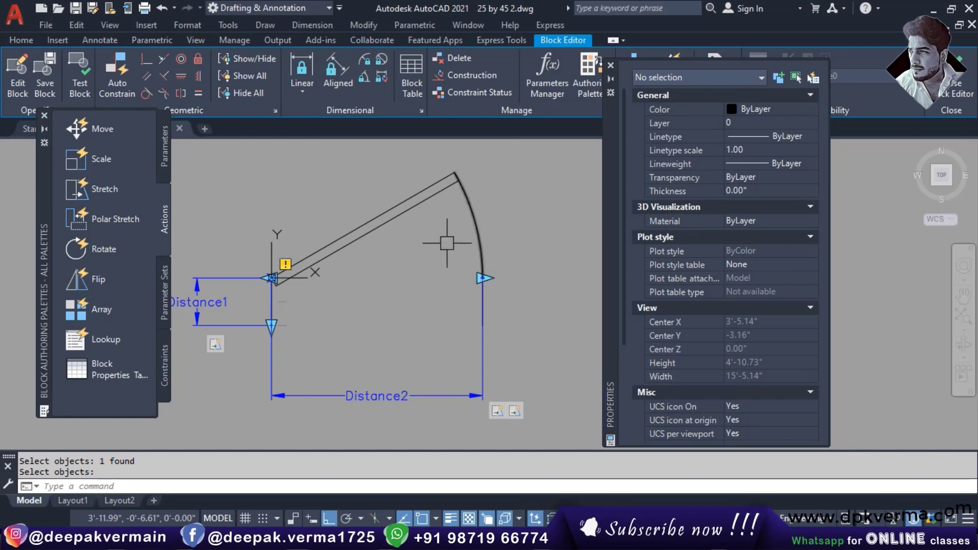
{"action": "left_click", "coordinate": [111, 157]}
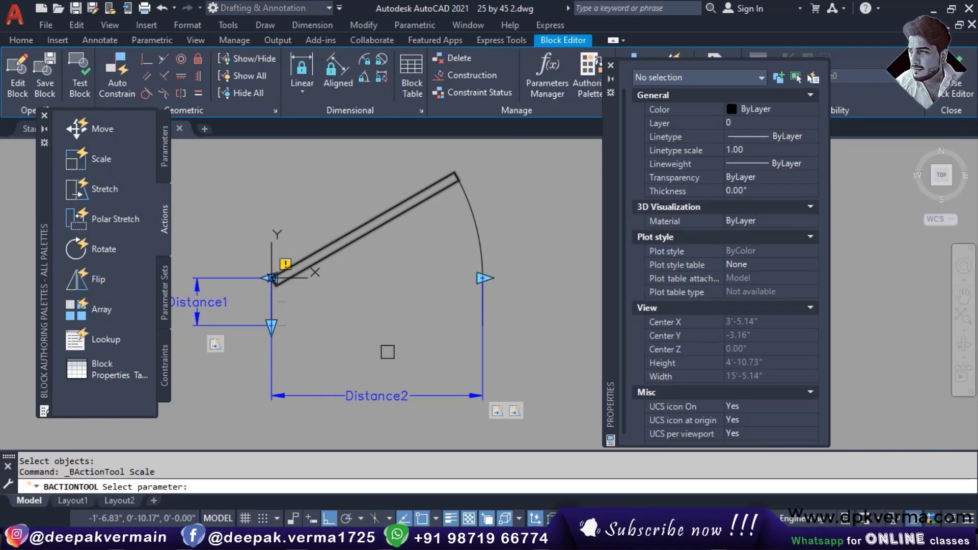
{"action": "left_click", "coordinate": [404, 395]}
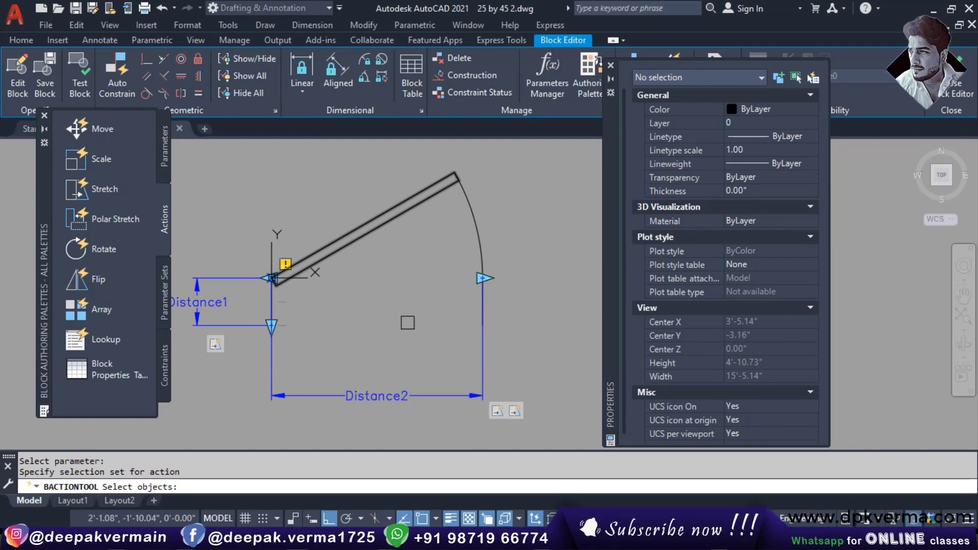
{"action": "left_click", "coordinate": [471, 212]}
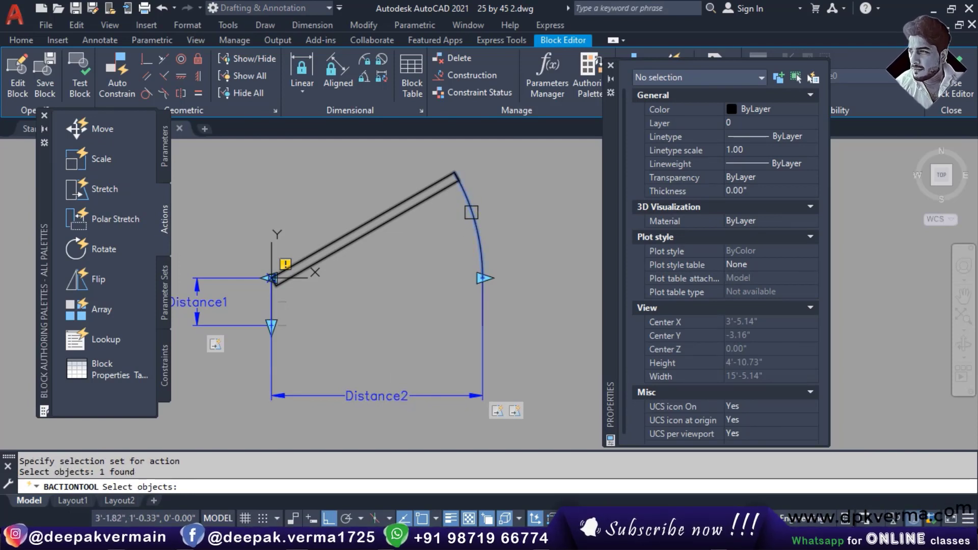
{"action": "key", "text": "Return"}
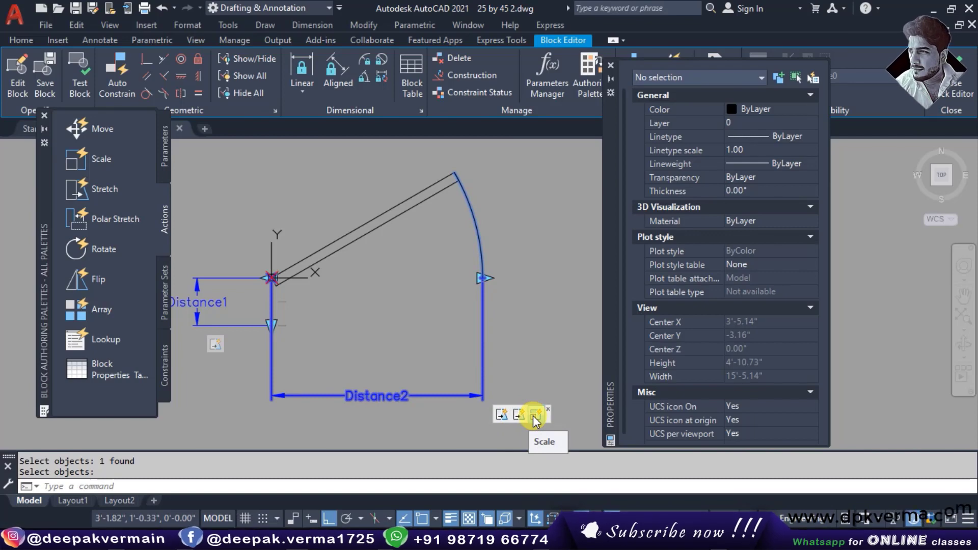
{"action": "left_click", "coordinate": [73, 89]}
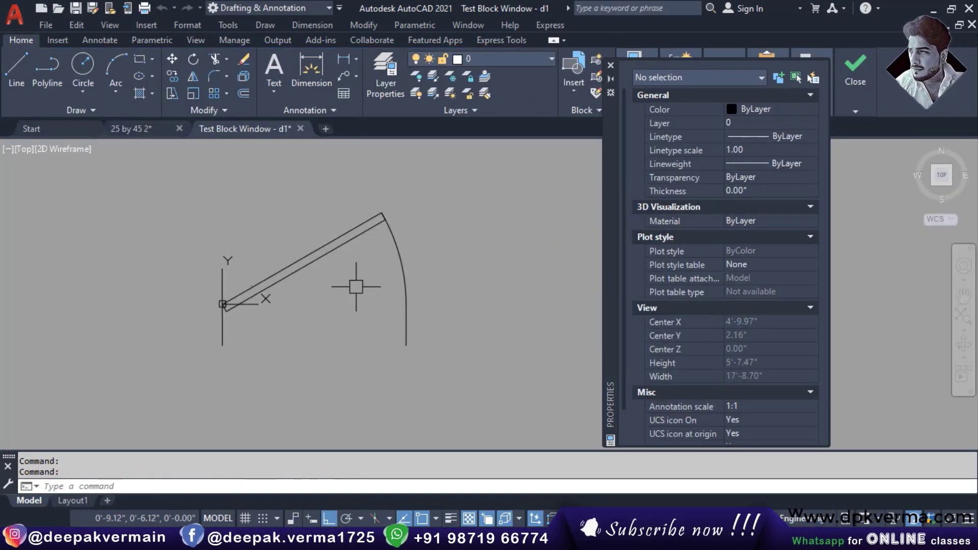
Step: Stretch the arc grip outward and back, then undo both stretches
{"action": "left_click", "coordinate": [408, 261]}
{"action": "left_click", "coordinate": [406, 304]}
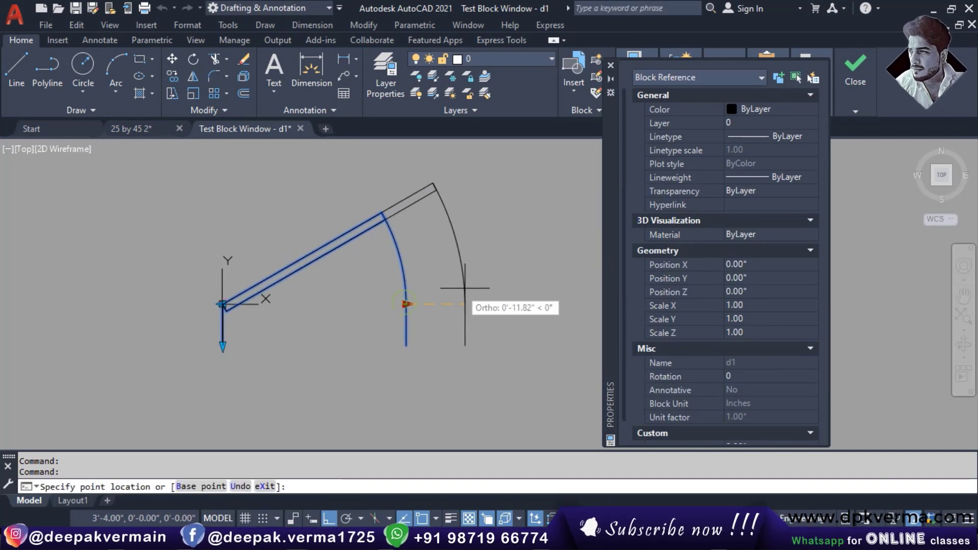
{"action": "left_click", "coordinate": [495, 282]}
{"action": "left_click", "coordinate": [497, 304]}
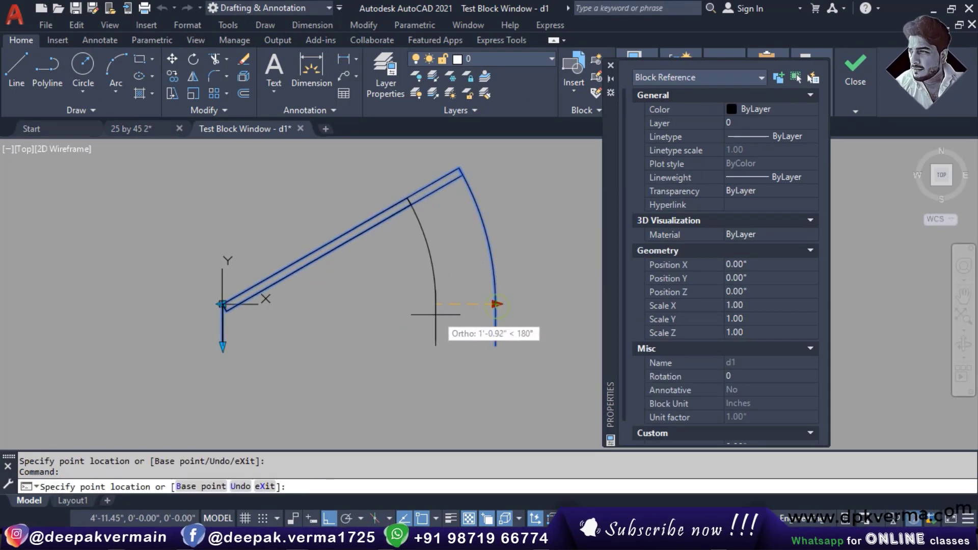
{"action": "left_click", "coordinate": [428, 306]}
{"action": "key", "text": "ctrl+z"}
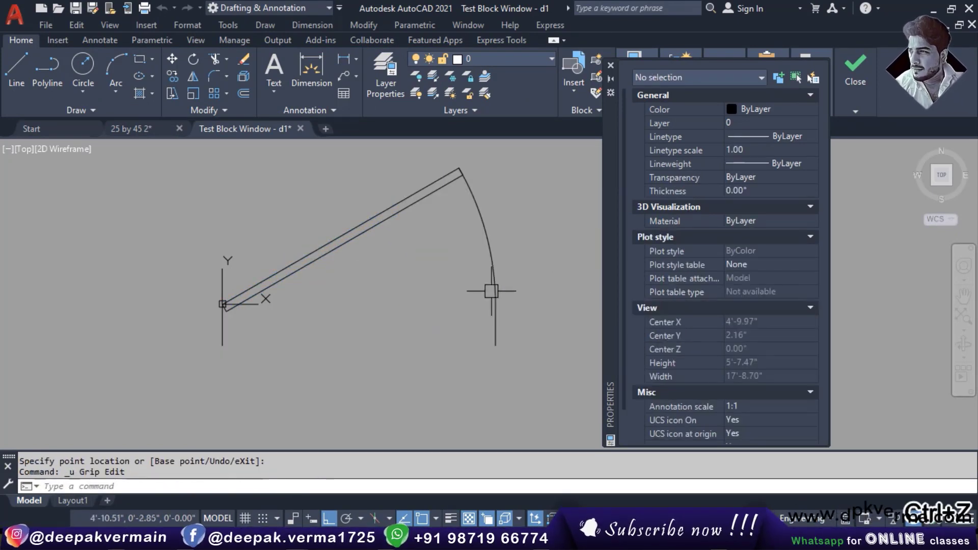
{"action": "key", "text": "ctrl+z"}
Step: Check the block's Distance1/Distance2 values in Properties, then close the test window
{"action": "left_click", "coordinate": [398, 279]}
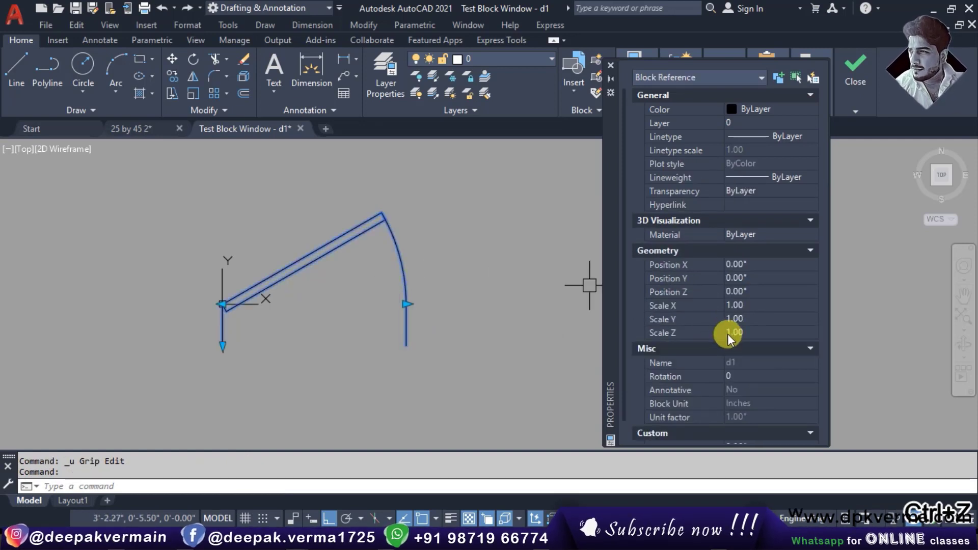
{"action": "scroll", "coordinate": [727, 334], "scroll_direction": "down", "scroll_amount": 2}
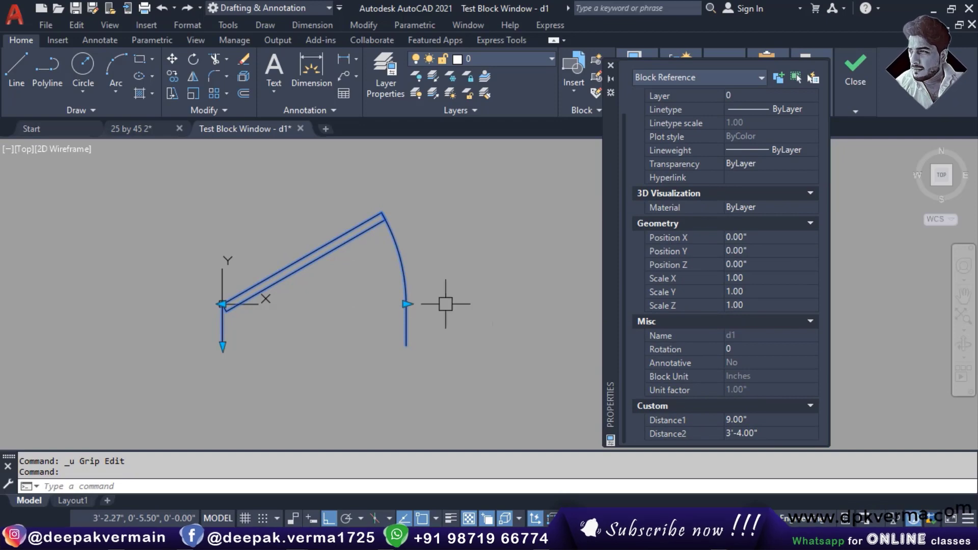
{"action": "left_click", "coordinate": [861, 76]}
{"action": "left_click", "coordinate": [855, 145]}
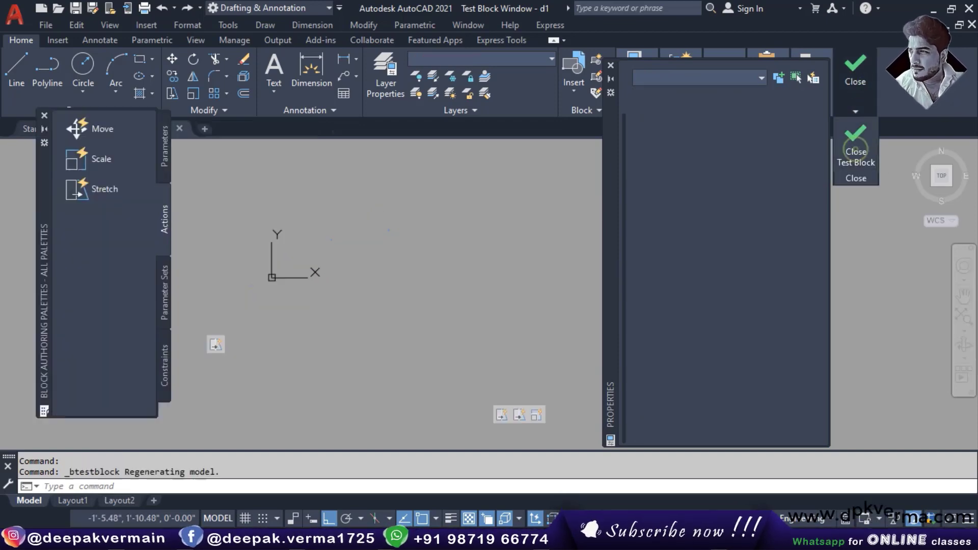
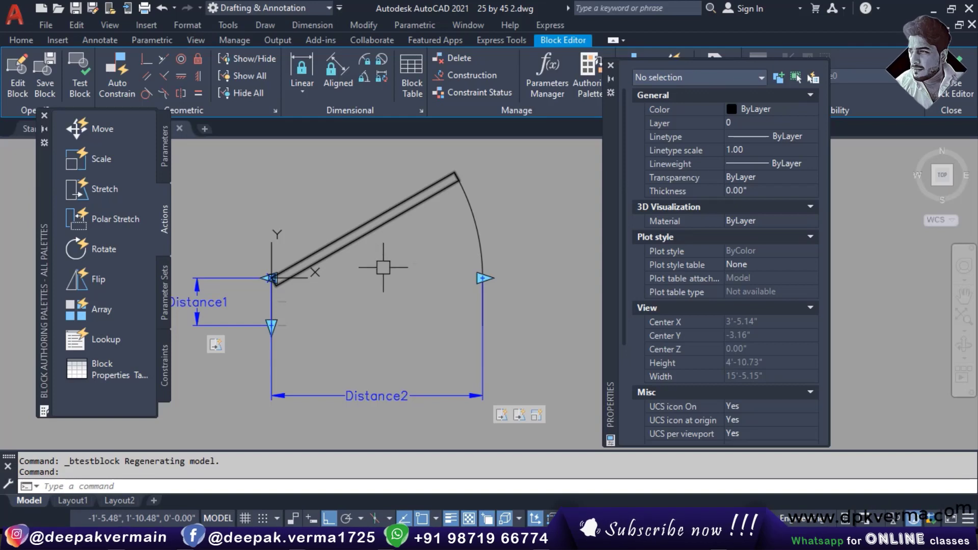
Step: Draw a horizontal line inside the door block from the swing arc's end back to the hinge
{"action": "middle_click_drag", "start_coordinate": [372, 268], "coordinate": [377, 269]}
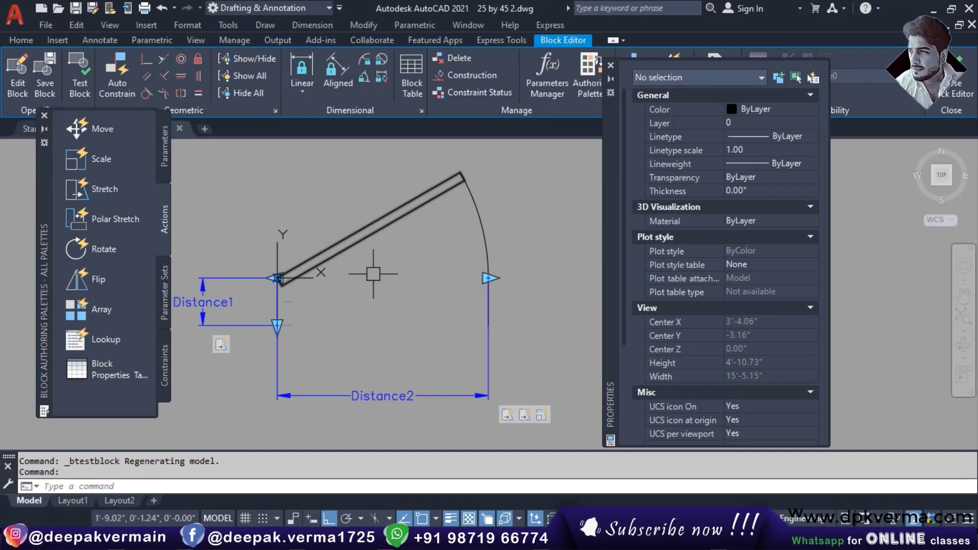
{"action": "left_click", "coordinate": [159, 167]}
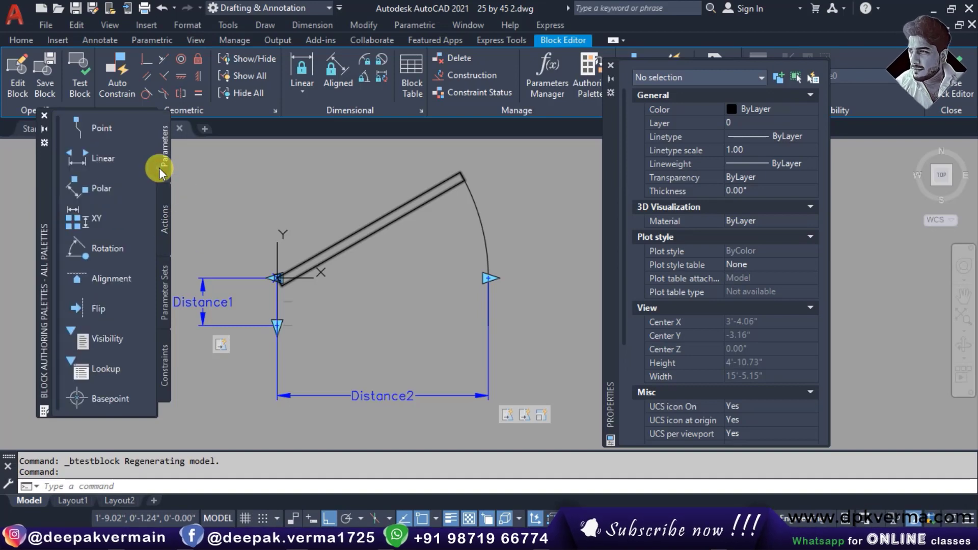
{"action": "left_click", "coordinate": [93, 307]}
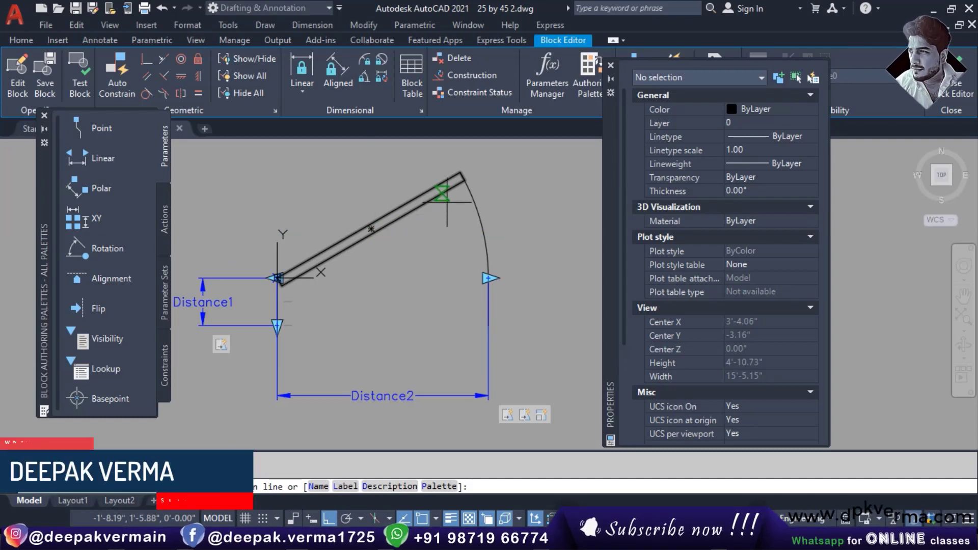
{"action": "left_click", "coordinate": [344, 230]}
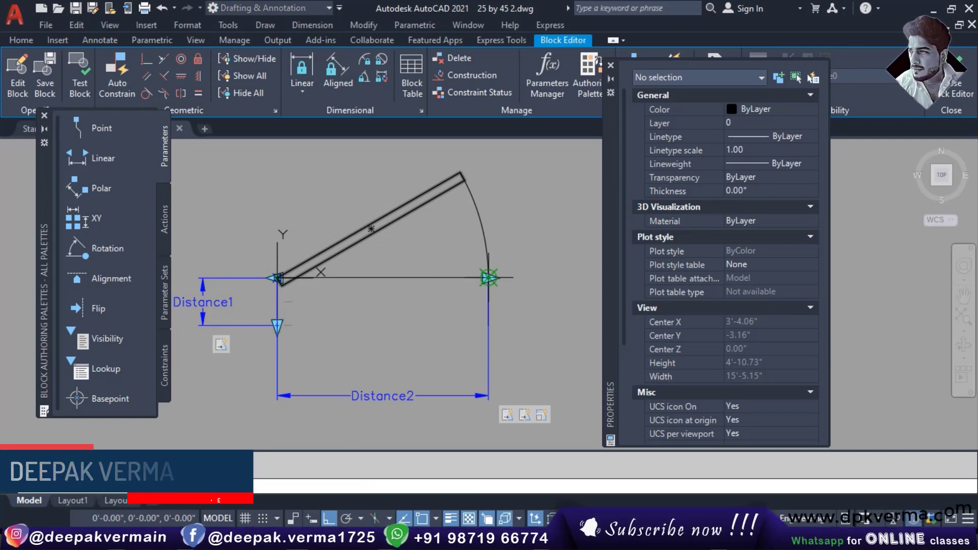
{"action": "left_click", "coordinate": [489, 278]}
Step: Add a Flip state1 parameter reflecting about a vertical line through the horizontal line's midpoint
{"action": "left_click", "coordinate": [109, 304]}
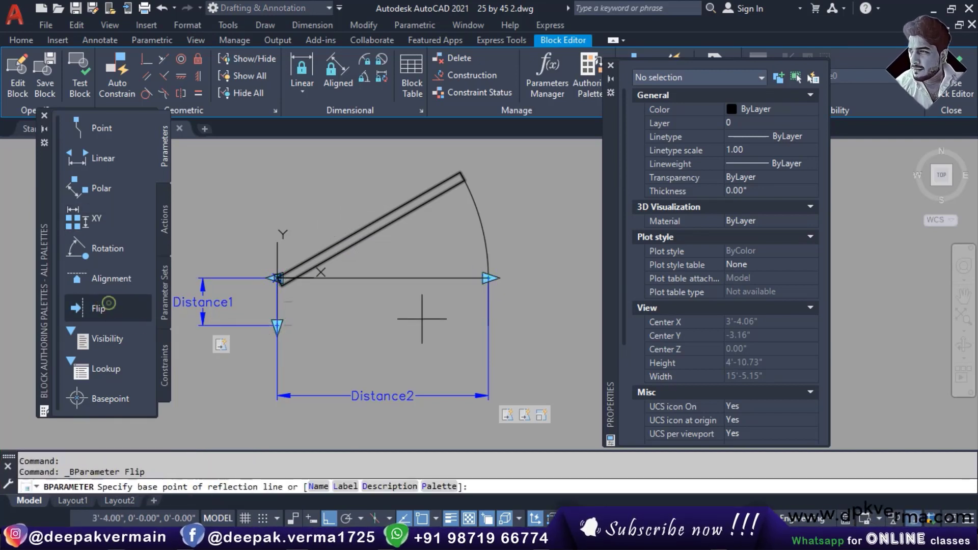
{"action": "left_click", "coordinate": [383, 278]}
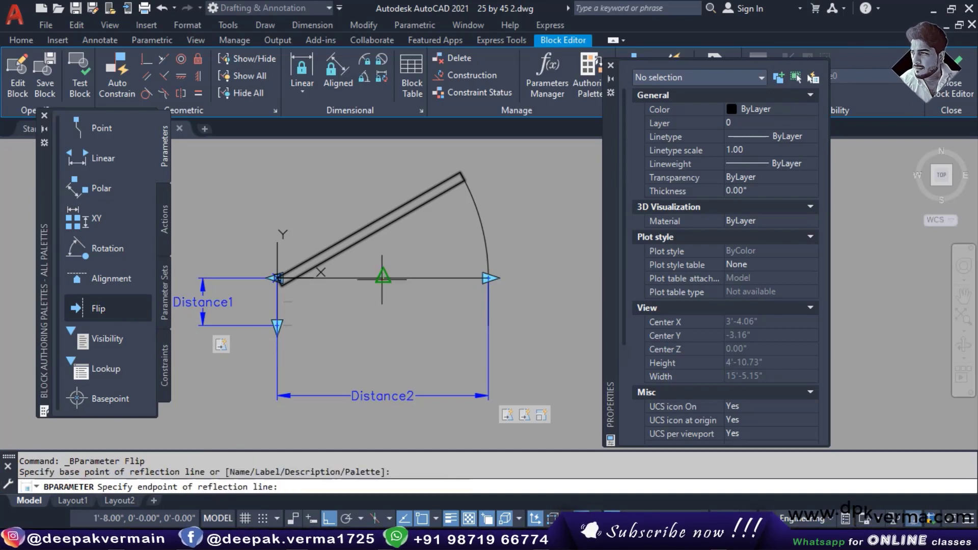
{"action": "left_click", "coordinate": [383, 322]}
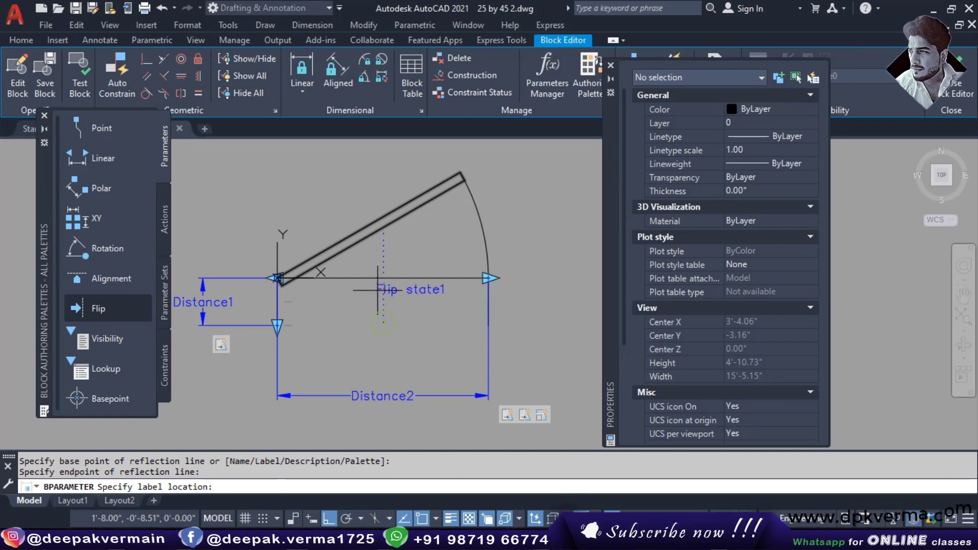
{"action": "scroll", "coordinate": [360, 271], "scroll_direction": "up", "scroll_amount": 4}
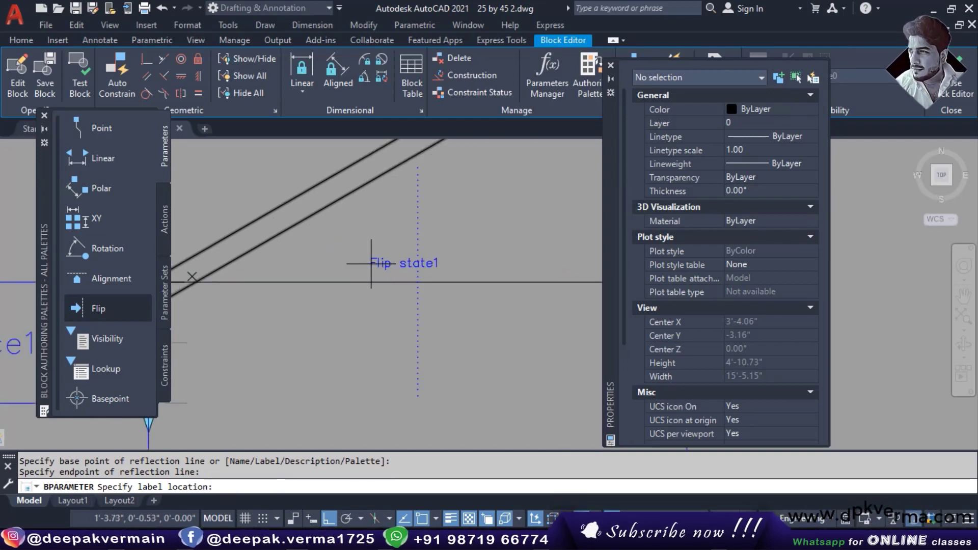
{"action": "left_click", "coordinate": [371, 263]}
Step: Start a Flip action from the block actions list
{"action": "scroll", "coordinate": [433, 309], "scroll_direction": "up", "scroll_amount": 2}
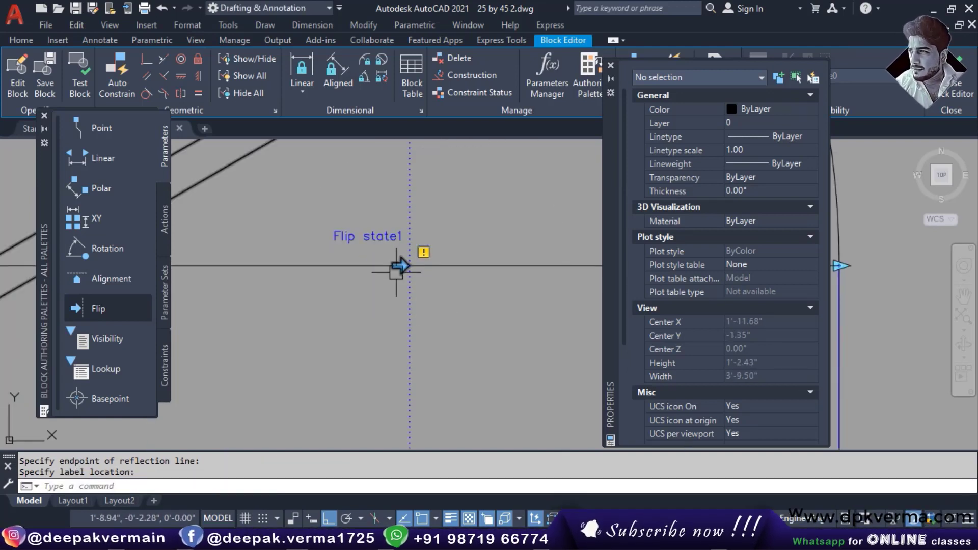
{"action": "scroll", "coordinate": [398, 269], "scroll_direction": "down", "scroll_amount": 3}
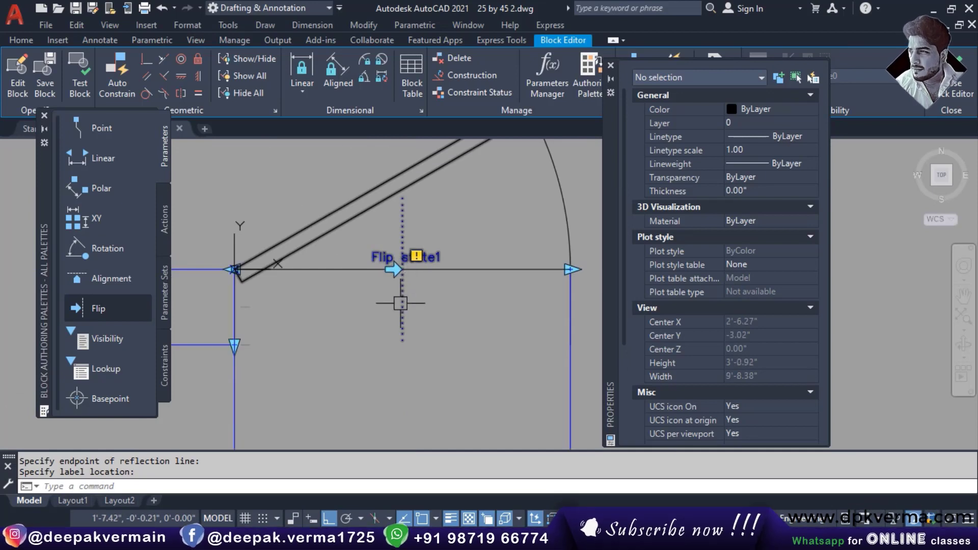
{"action": "left_click", "coordinate": [163, 223]}
{"action": "left_click", "coordinate": [120, 275]}
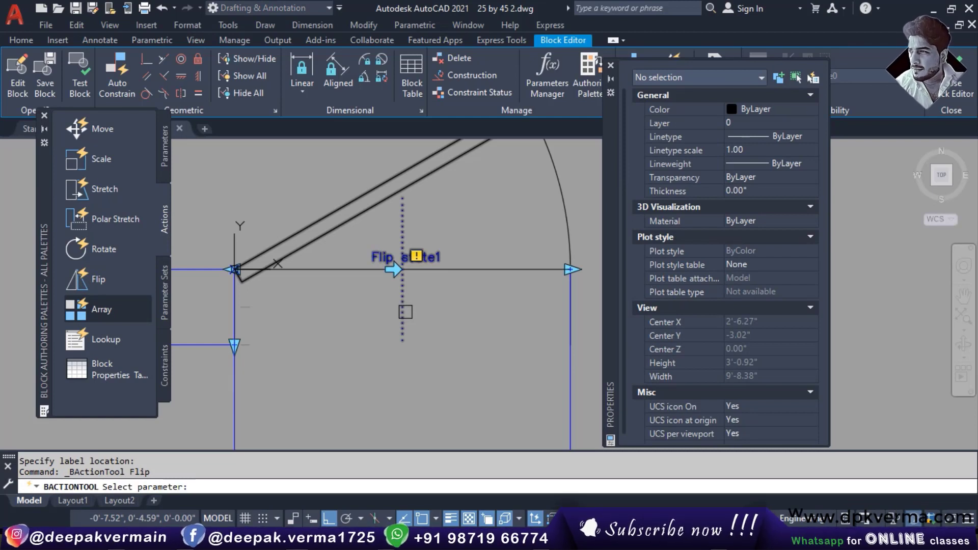
Step: Apply the Flip state1 action to the door, arc and distance parameters, excluding the horizontal line
{"action": "left_click", "coordinate": [405, 312]}
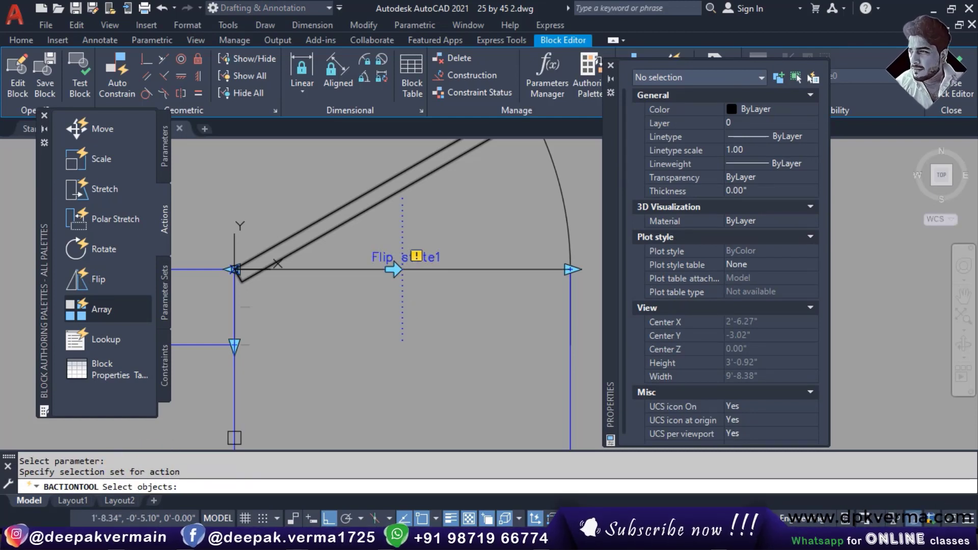
{"action": "scroll", "coordinate": [509, 329], "scroll_direction": "down", "scroll_amount": 4}
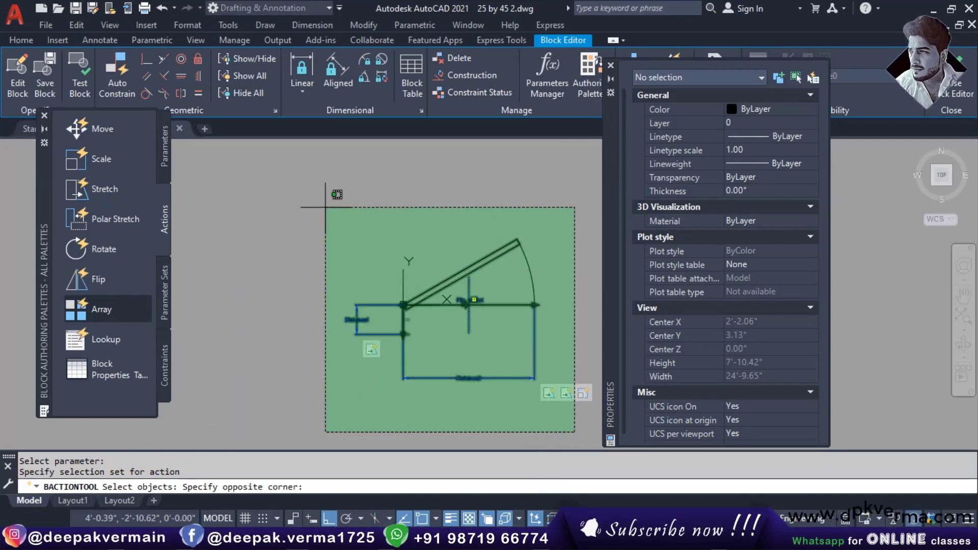
{"action": "left_click", "coordinate": [325, 208]}
{"action": "scroll", "coordinate": [501, 307], "scroll_direction": "up", "scroll_amount": 2}
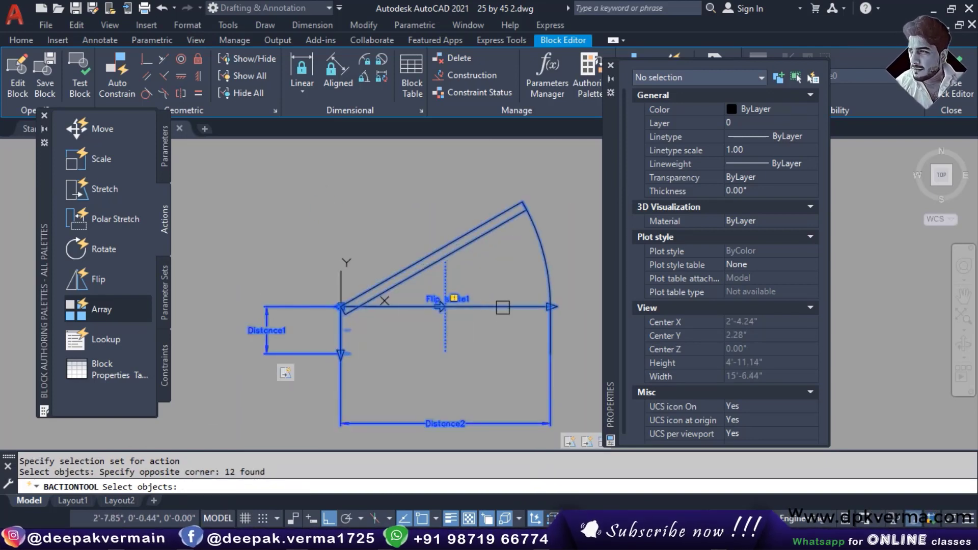
{"action": "left_click", "coordinate": [499, 308], "text": "shift"}
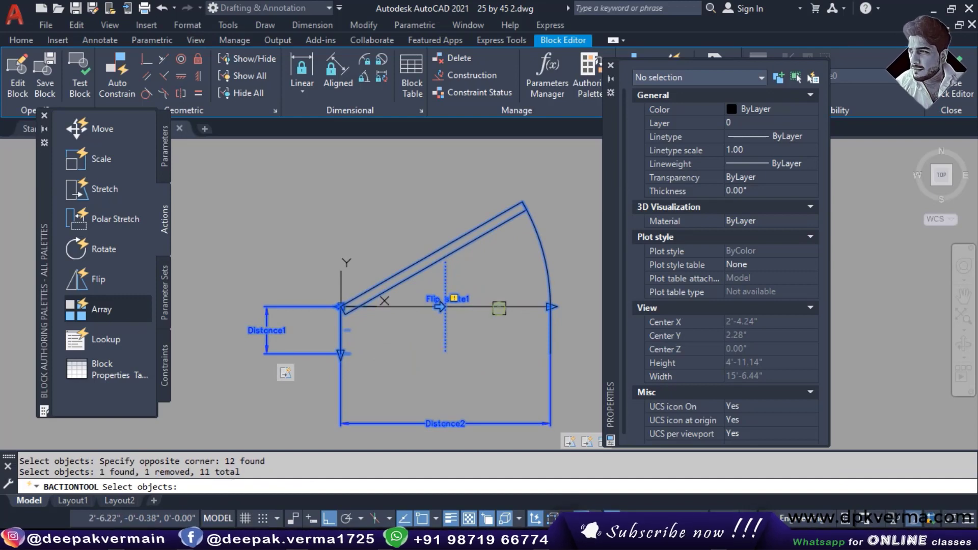
{"action": "key", "text": "Return"}
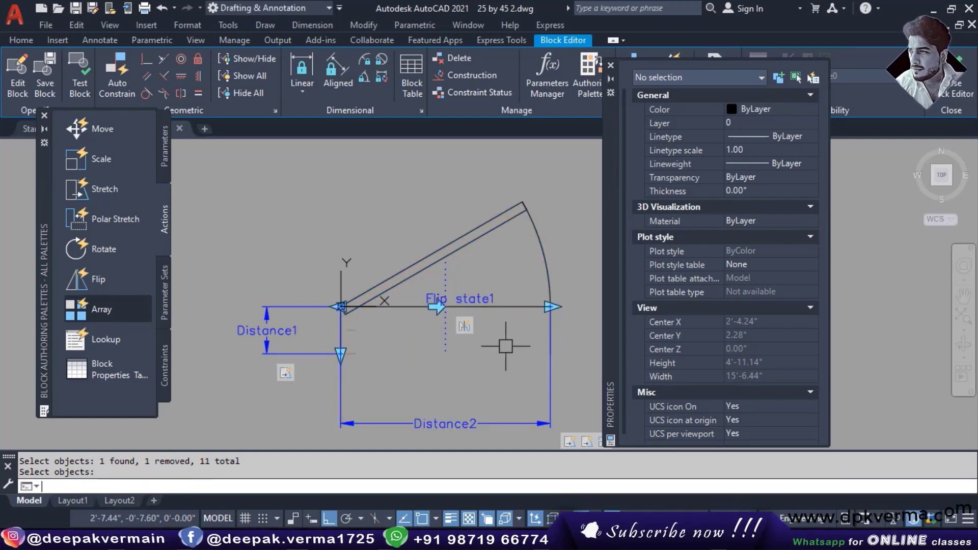
{"action": "middle_click_drag", "start_coordinate": [510, 316], "coordinate": [487, 298]}
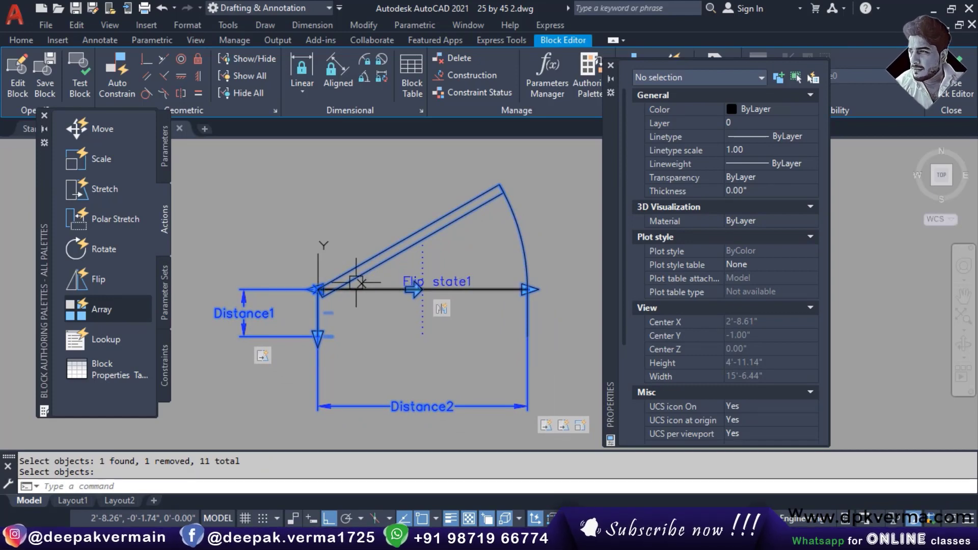
{"action": "left_click", "coordinate": [74, 86]}
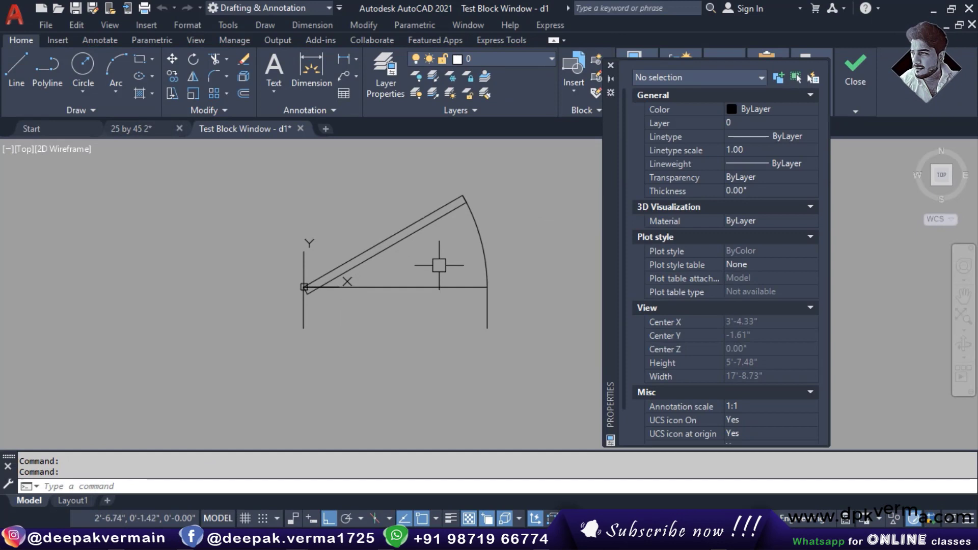
{"action": "left_click", "coordinate": [412, 222]}
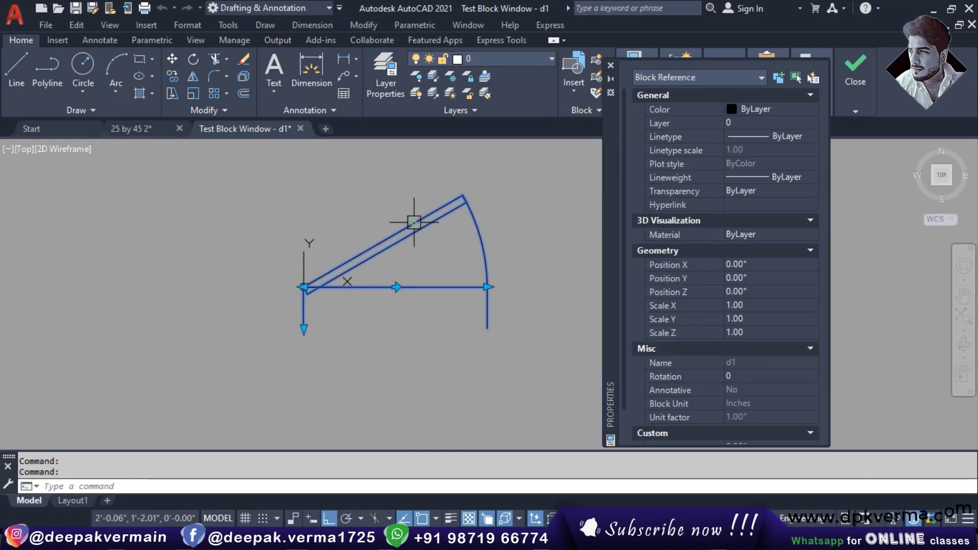
{"action": "left_click", "coordinate": [396, 287]}
{"action": "double_click", "coordinate": [395, 287]}
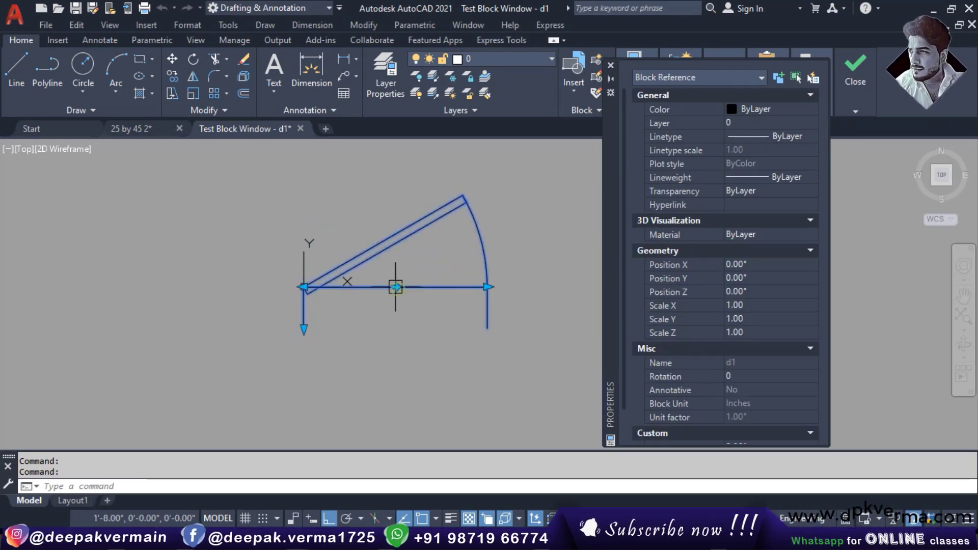
{"action": "left_click", "coordinate": [395, 286]}
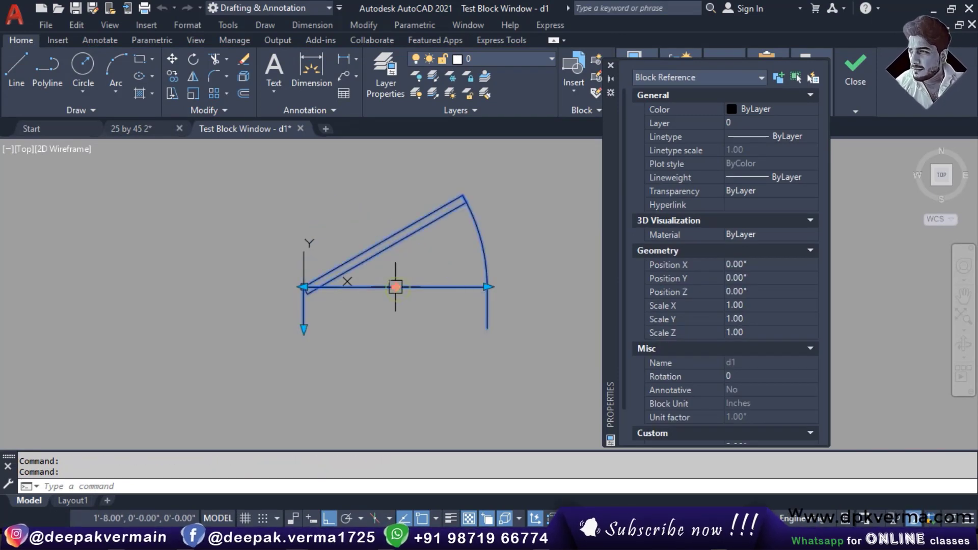
{"action": "left_click", "coordinate": [856, 108]}
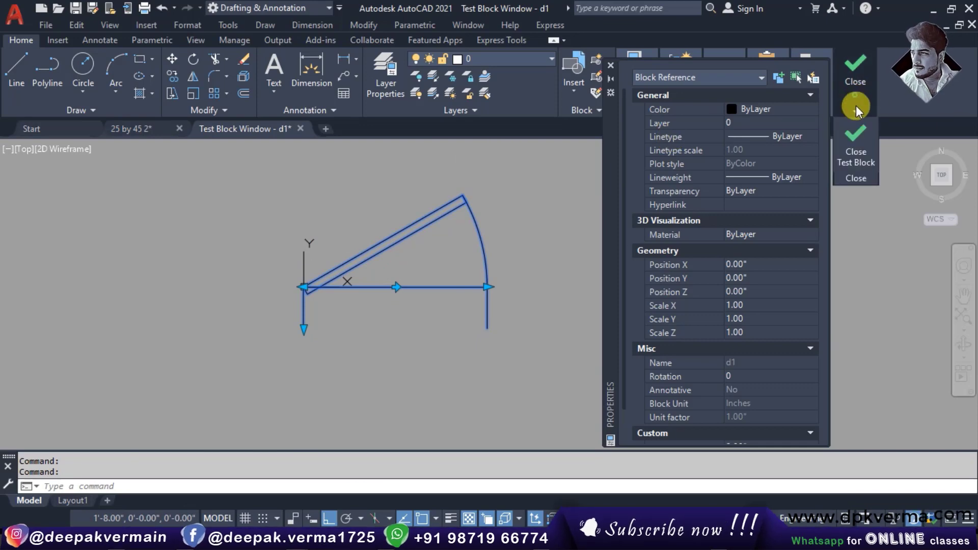
{"action": "left_click", "coordinate": [854, 145]}
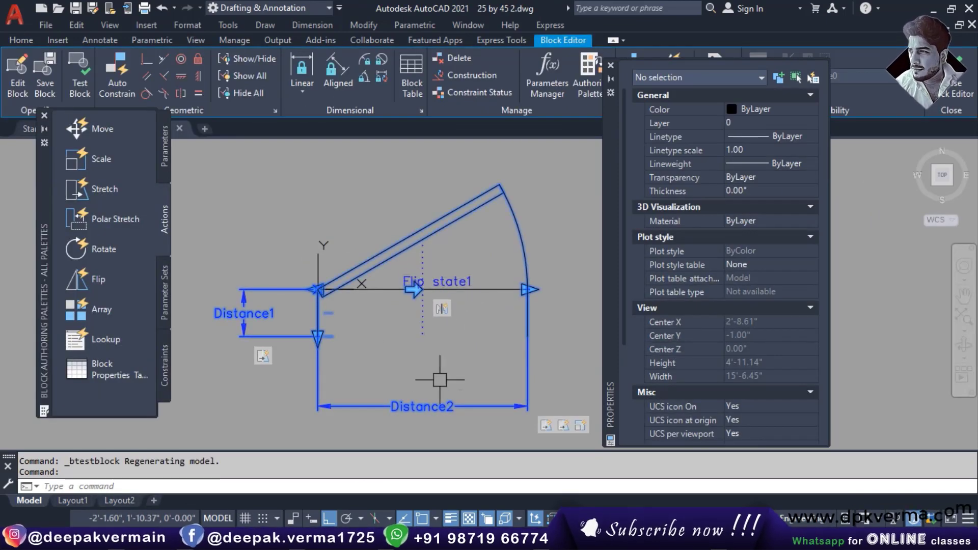
Step: Begin adding another flip parameter, then cancel it
{"action": "middle_click_drag", "start_coordinate": [437, 304], "coordinate": [412, 294]}
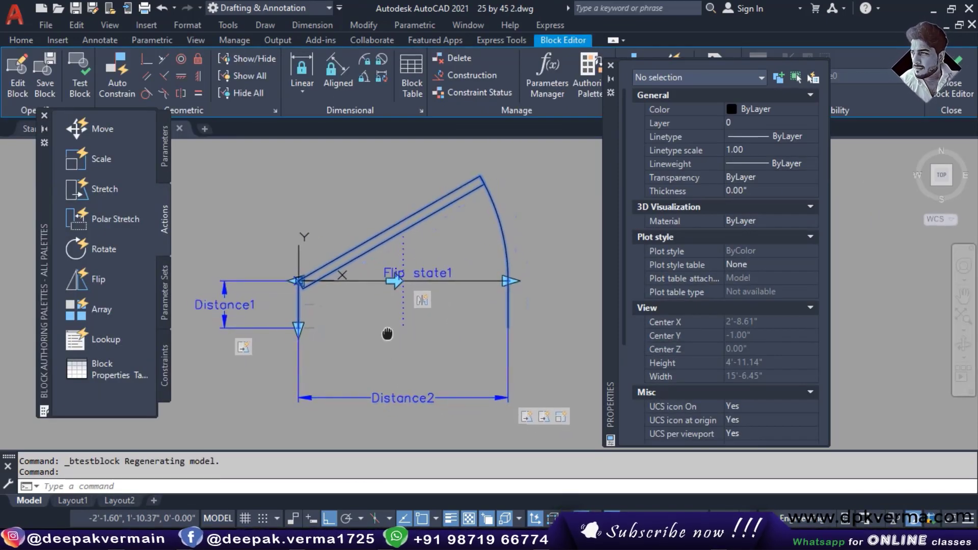
{"action": "left_click", "coordinate": [164, 157]}
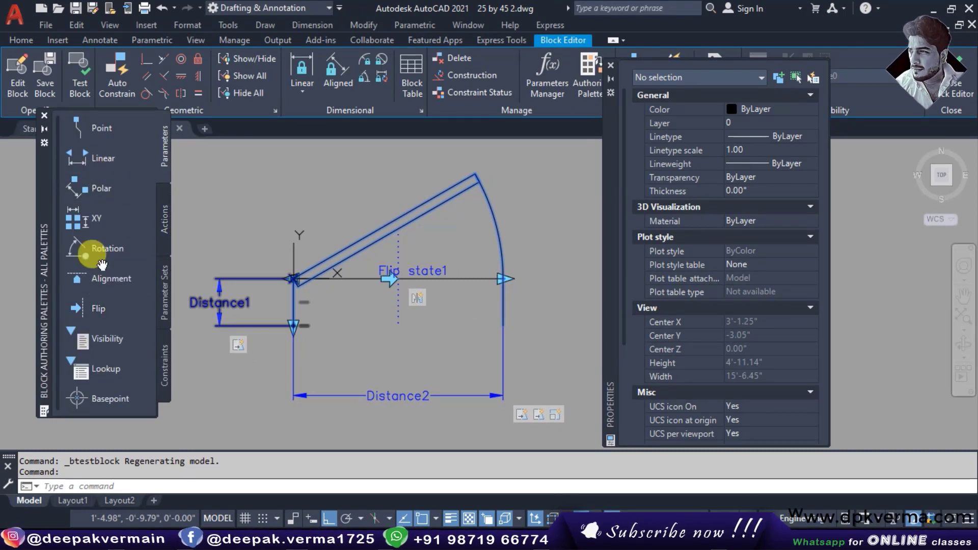
{"action": "left_click", "coordinate": [97, 309]}
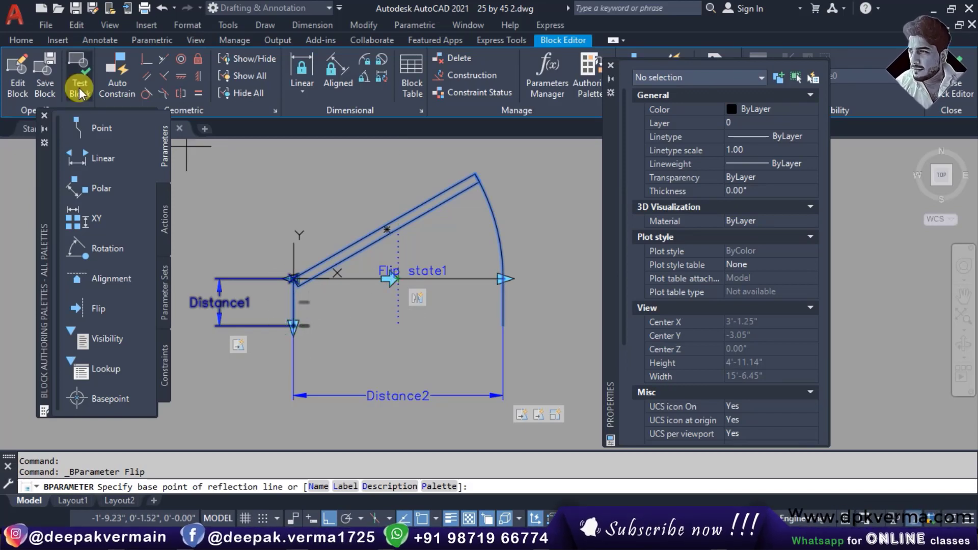
{"action": "key", "text": "Escape"}
Step: Erase the old horizontal line and draw a lower guide line from the jamb to the arc
{"action": "left_click", "coordinate": [326, 279]}
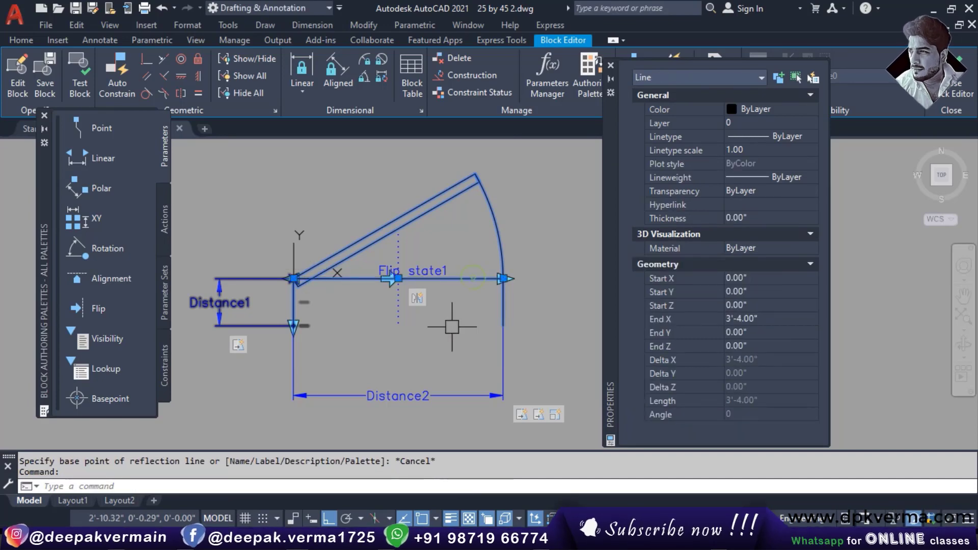
{"action": "type", "text": "e"}
{"action": "key", "text": "Return"}
{"action": "key", "text": "Return"}
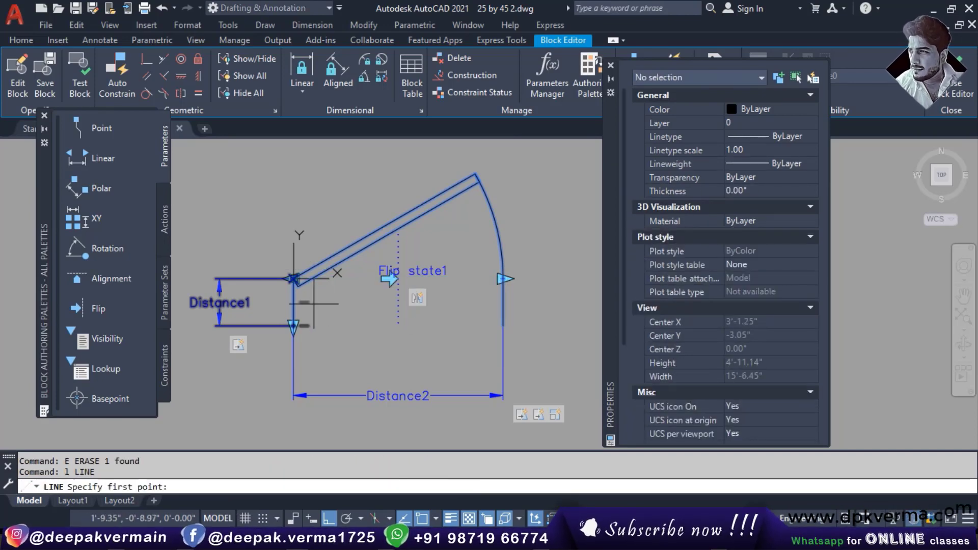
{"action": "left_click", "coordinate": [503, 303]}
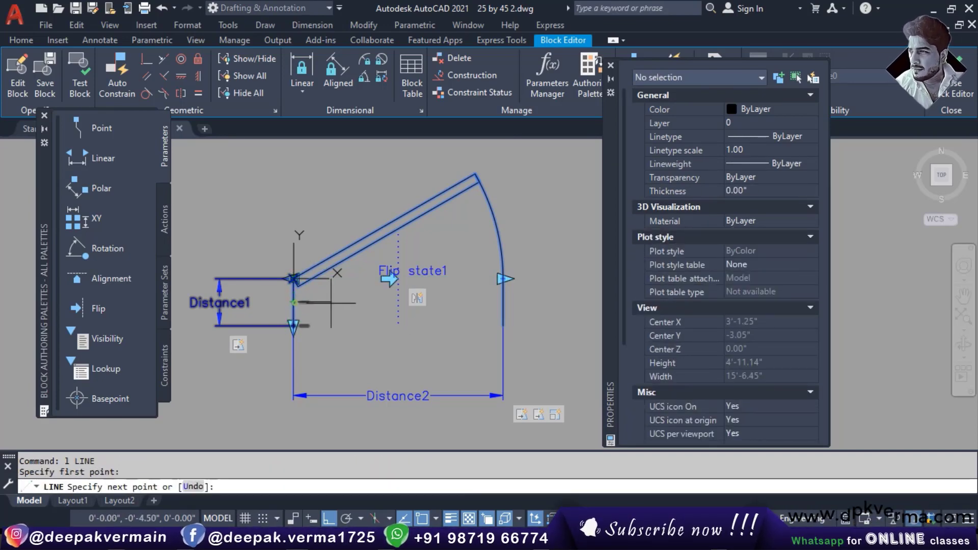
{"action": "key", "text": "Escape"}
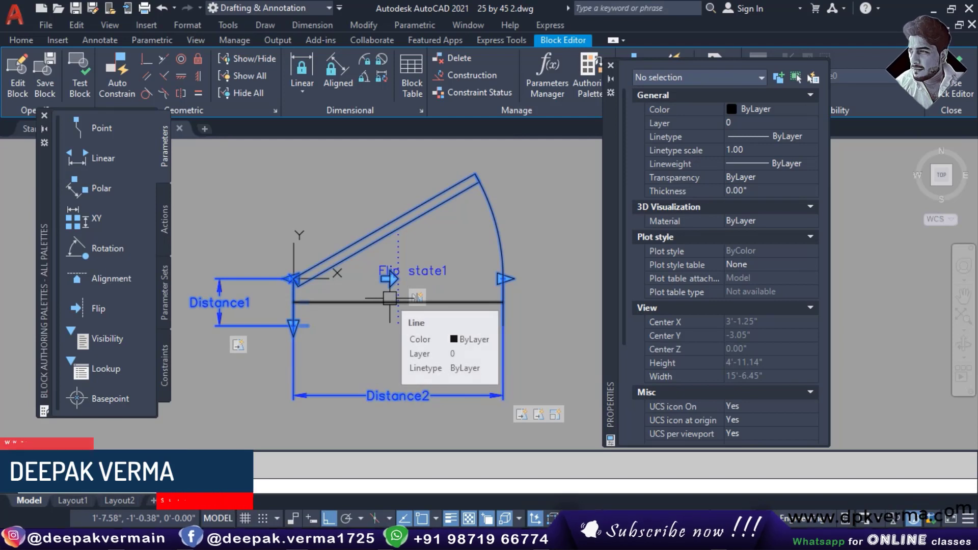
Step: Add a Flip state2 parameter along the guide line, from its midpoint to the arc, label below
{"action": "left_click", "coordinate": [109, 306]}
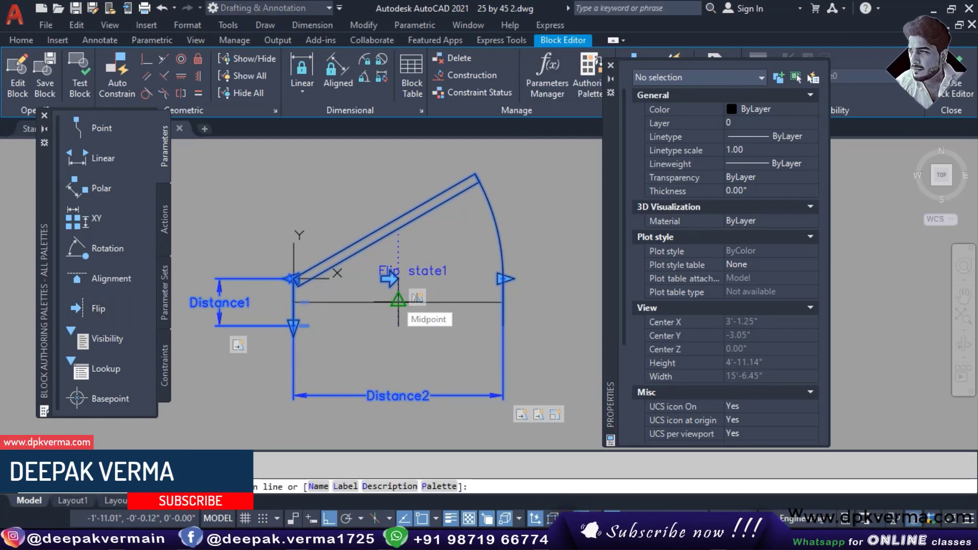
{"action": "left_click", "coordinate": [398, 301]}
{"action": "left_click", "coordinate": [484, 302]}
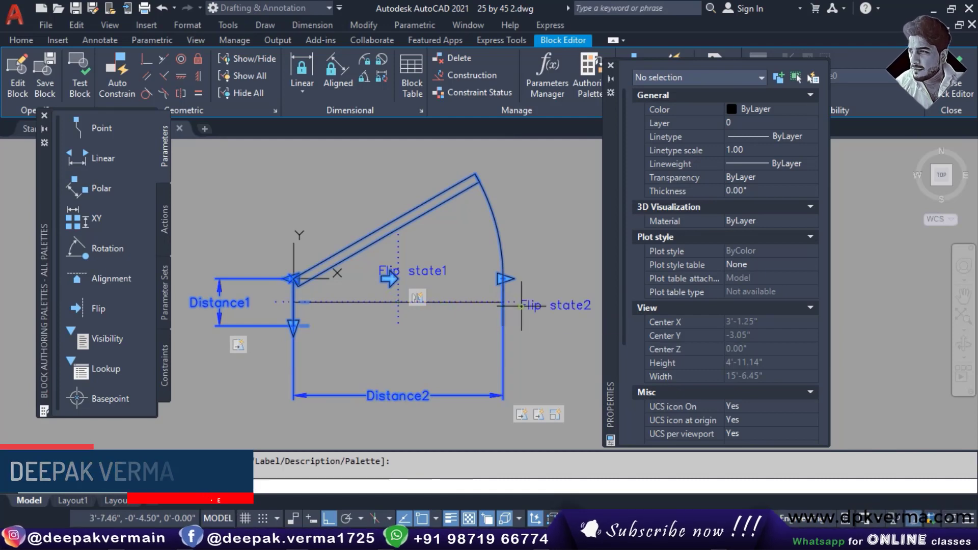
{"action": "scroll", "coordinate": [417, 323], "scroll_direction": "up", "scroll_amount": 2}
{"action": "left_click", "coordinate": [386, 321]}
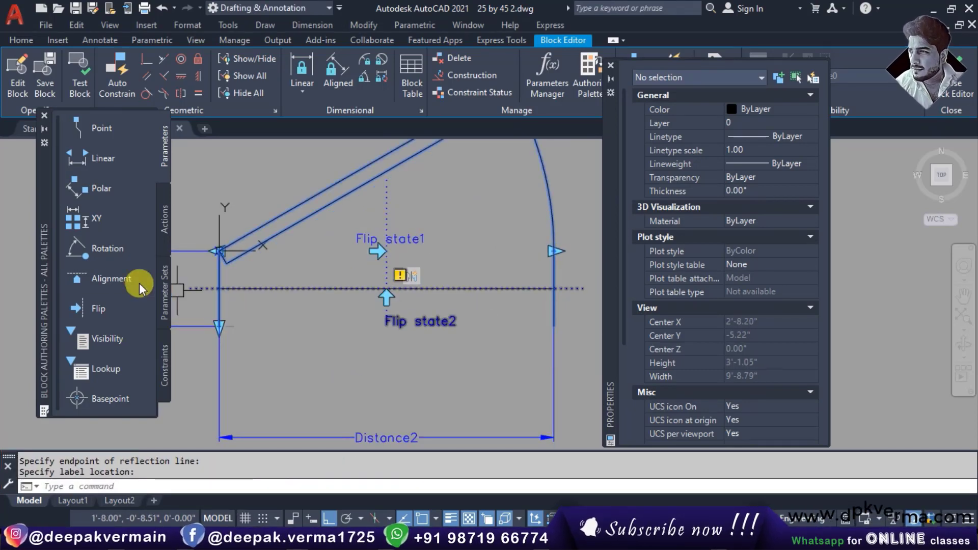
{"action": "left_click", "coordinate": [163, 230]}
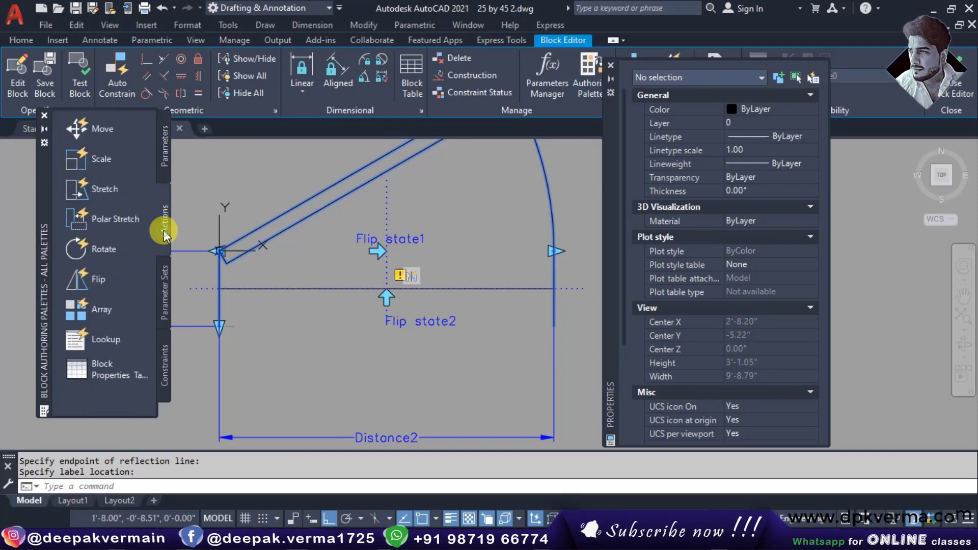
Step: Create a Flip action on Flip state2 covering all 14 door objects
{"action": "left_click", "coordinate": [100, 280]}
{"action": "left_click", "coordinate": [407, 324]}
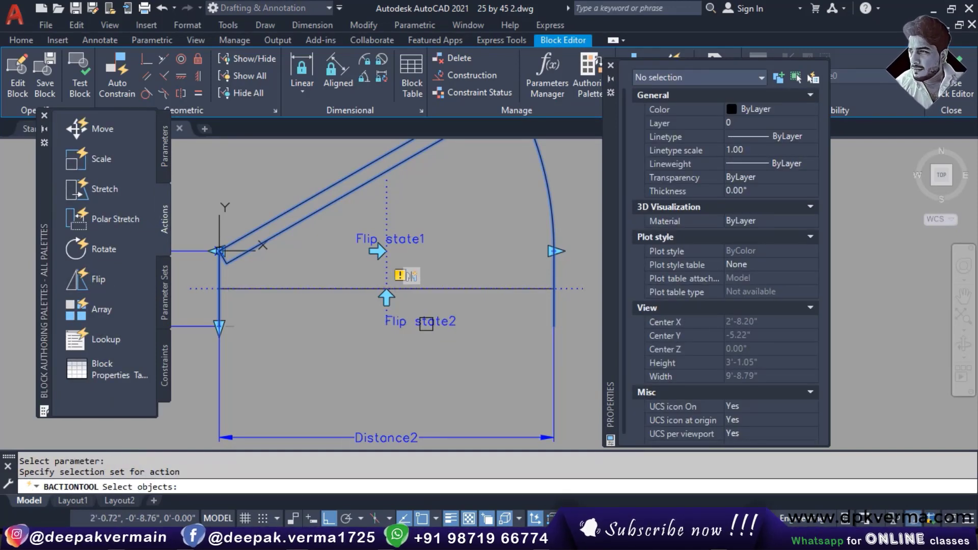
{"action": "scroll", "coordinate": [458, 324], "scroll_direction": "down", "scroll_amount": 5}
{"action": "left_click", "coordinate": [539, 413]}
{"action": "left_click", "coordinate": [327, 235]}
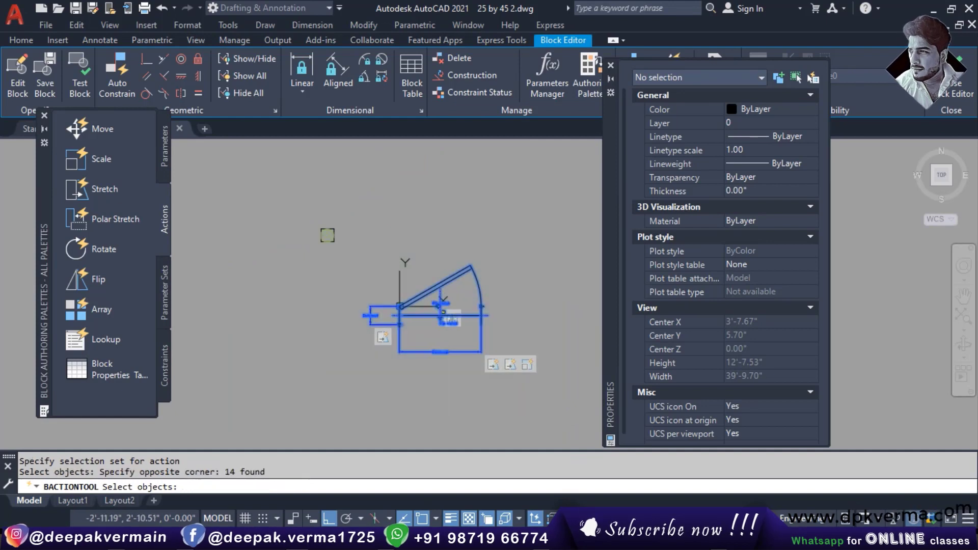
{"action": "scroll", "coordinate": [478, 333], "scroll_direction": "up", "scroll_amount": 5}
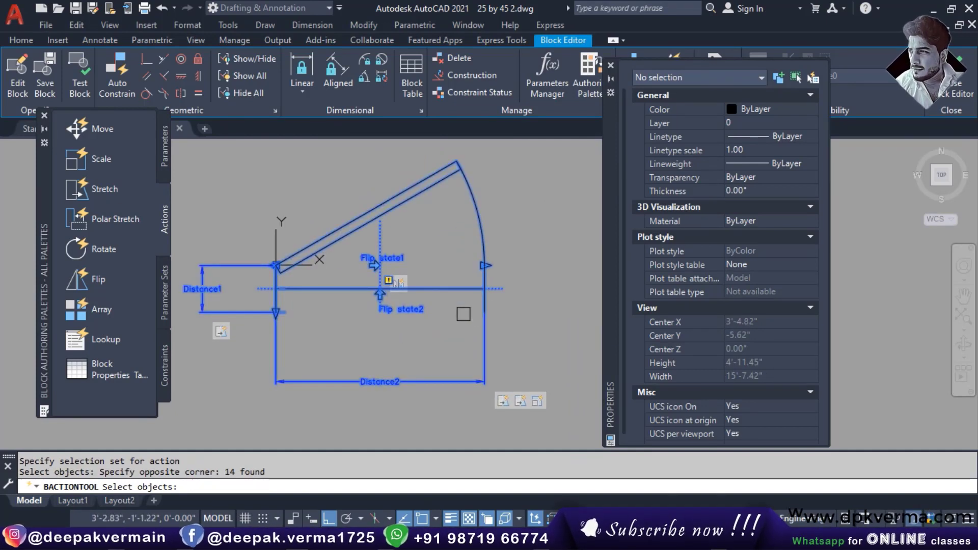
{"action": "key", "text": "Return"}
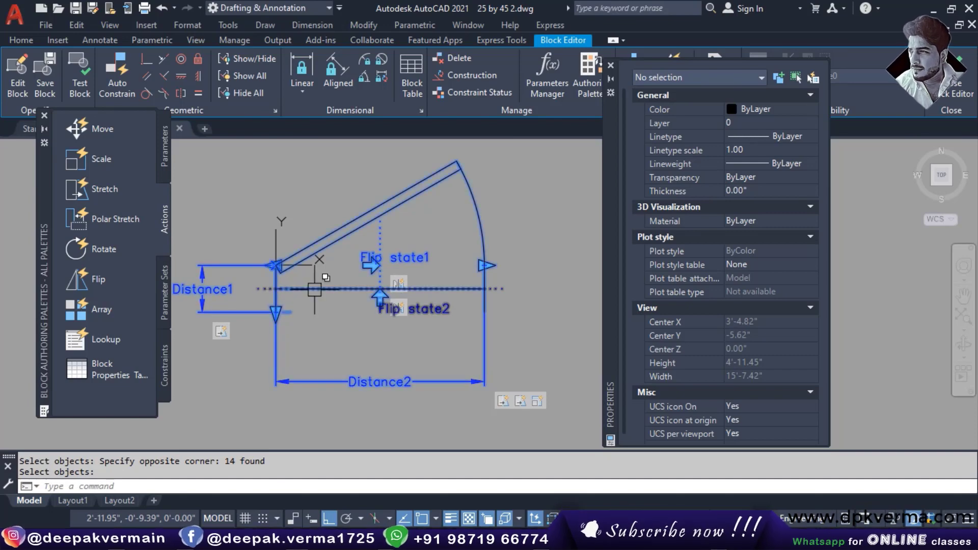
Step: Pick the horizontal guide line from the overlapping objects and delete it
{"action": "left_click", "coordinate": [315, 289]}
{"action": "left_click", "coordinate": [365, 359]}
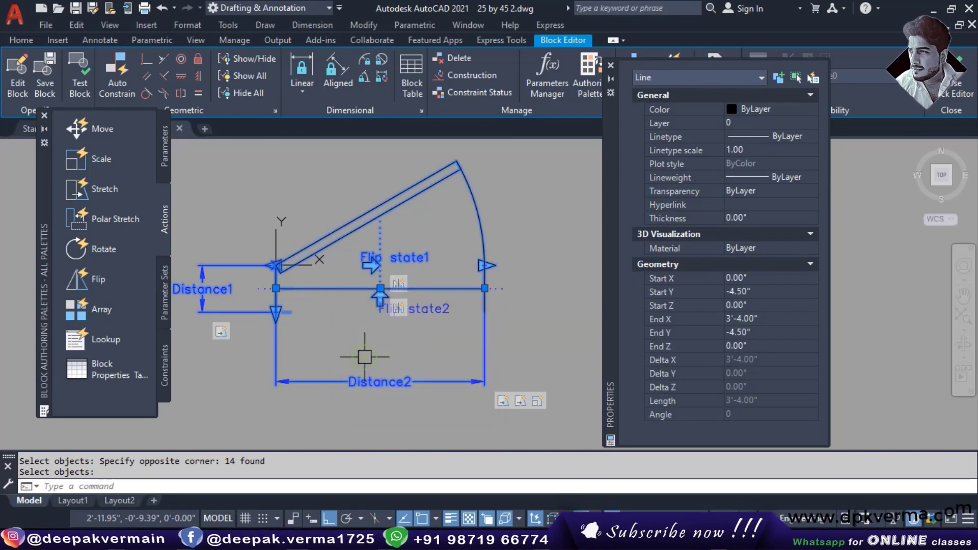
{"action": "key", "text": "Delete"}
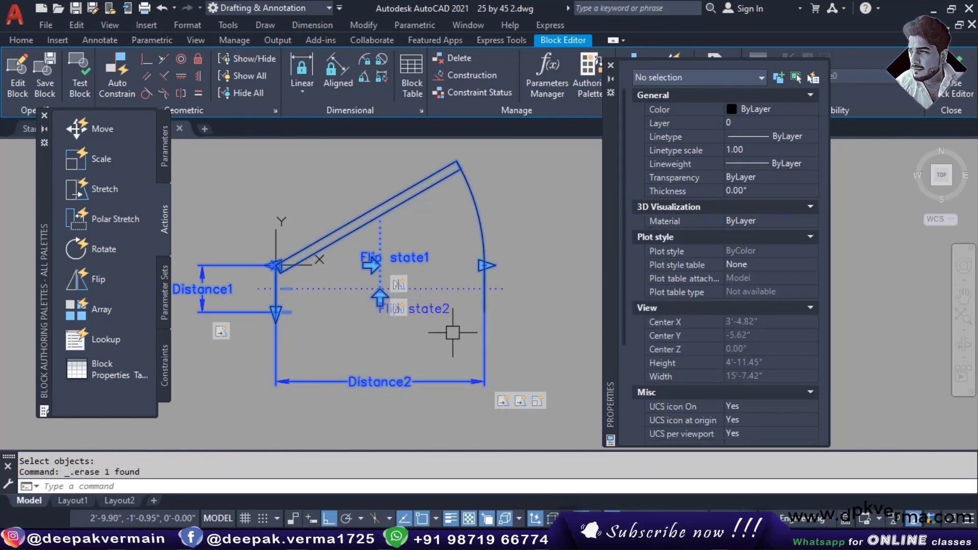
{"action": "scroll", "coordinate": [423, 306], "scroll_direction": "down", "scroll_amount": 2}
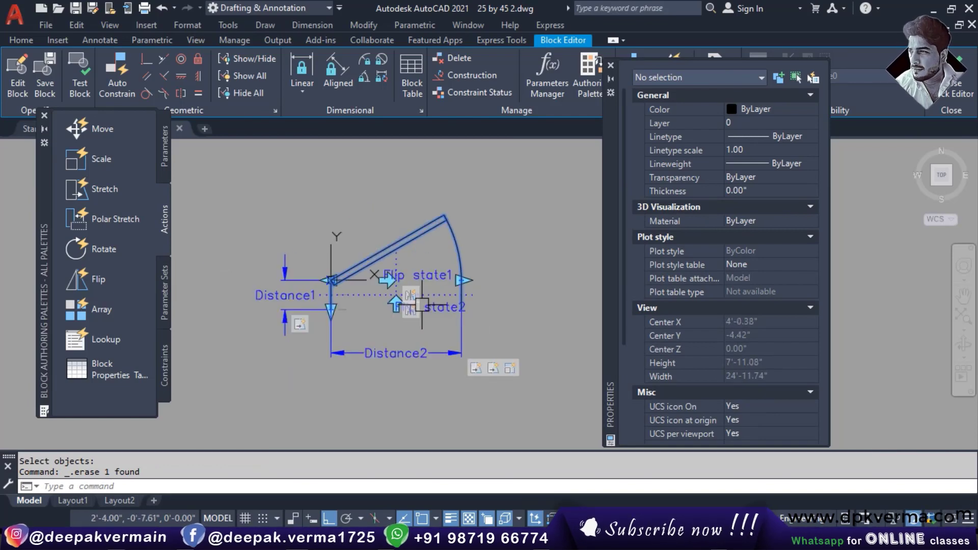
Step: Test block d1 by flipping the door down and back up, then grab the arc-end grip
{"action": "left_click", "coordinate": [88, 85]}
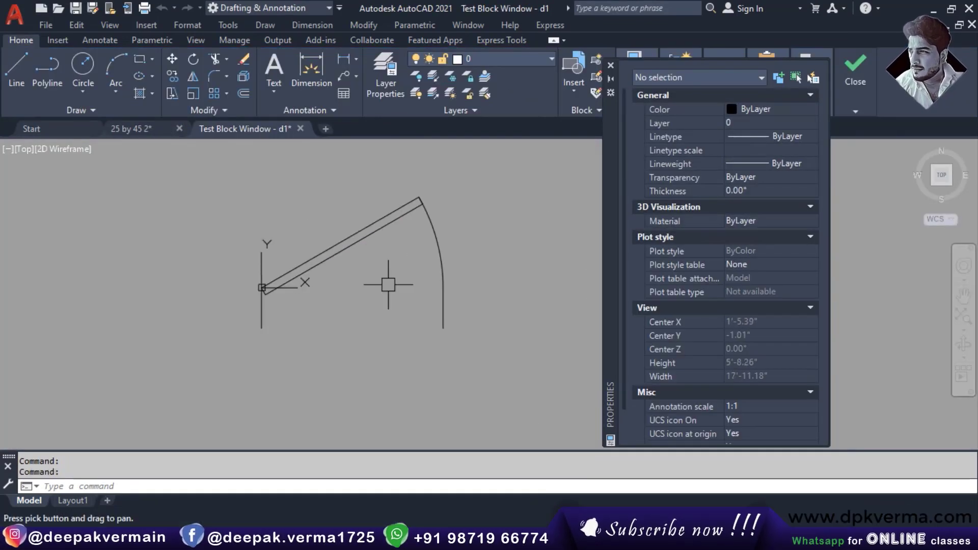
{"action": "left_click", "coordinate": [370, 235]}
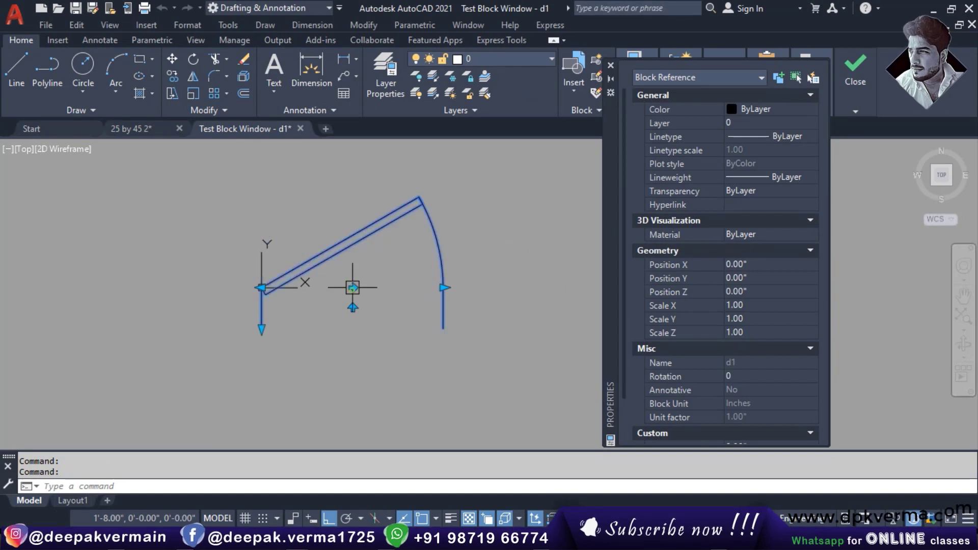
{"action": "left_click", "coordinate": [352, 308]}
{"action": "left_click", "coordinate": [352, 308]}
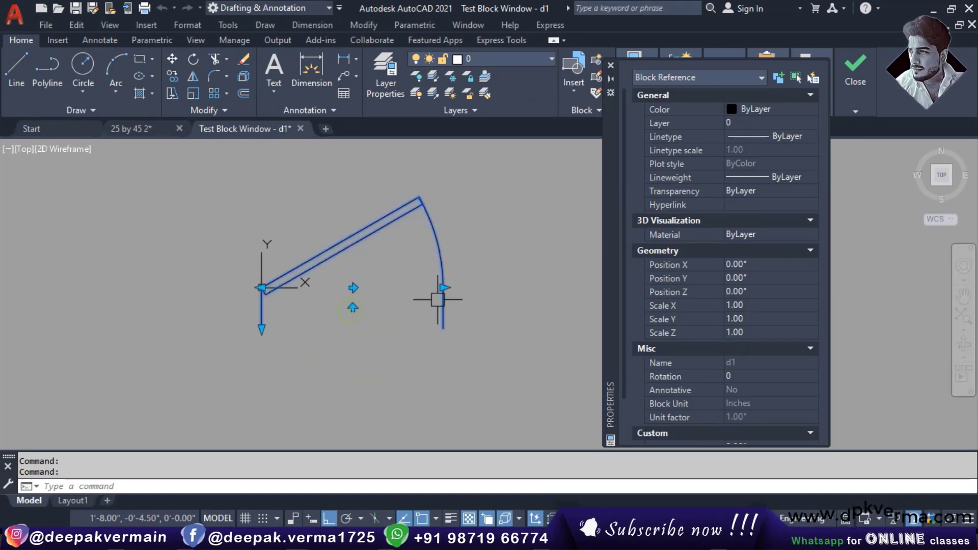
{"action": "left_click", "coordinate": [443, 288]}
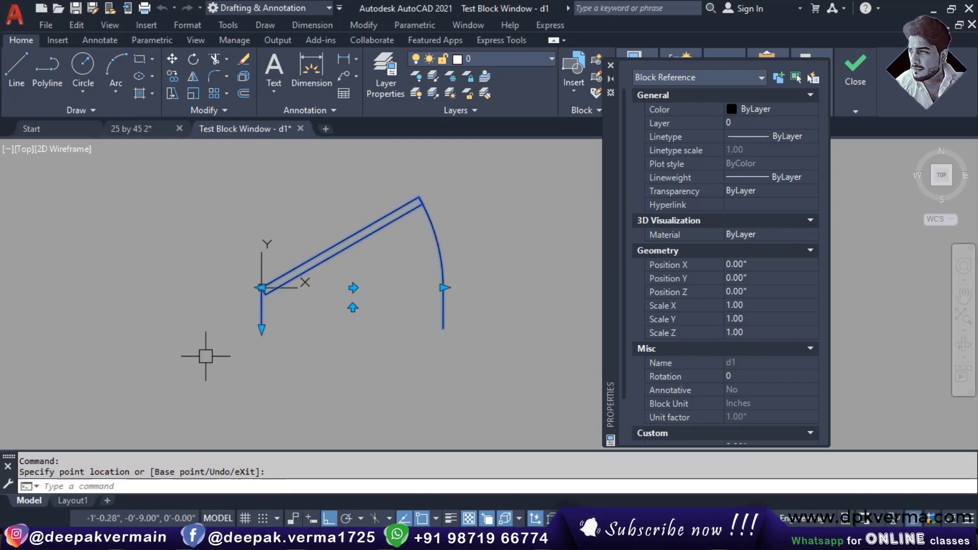
Step: Close the test window and add a horizontal alignment parameter based at the hinge corner
{"action": "left_click", "coordinate": [855, 109]}
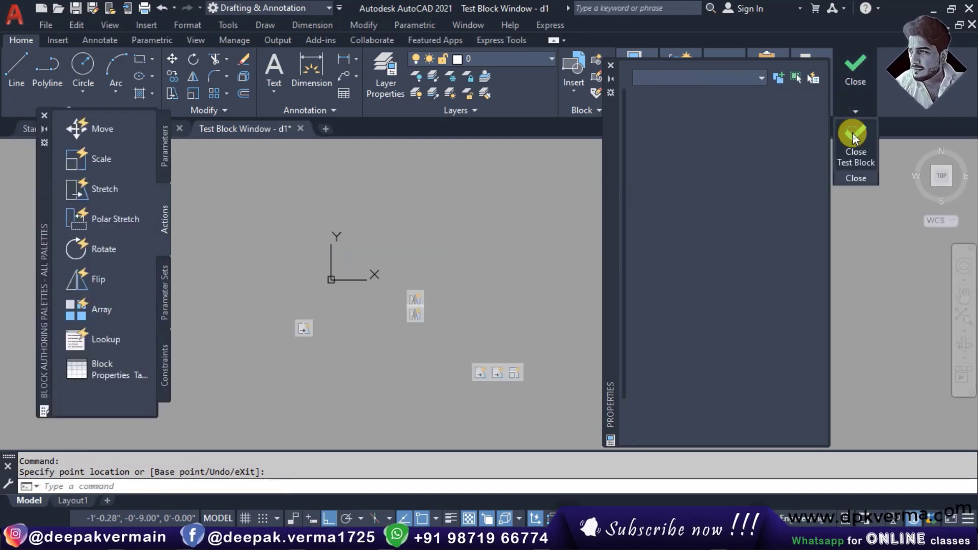
{"action": "scroll", "coordinate": [418, 268], "scroll_direction": "up", "scroll_amount": 2}
{"action": "middle_click_drag", "start_coordinate": [388, 276], "coordinate": [417, 282]}
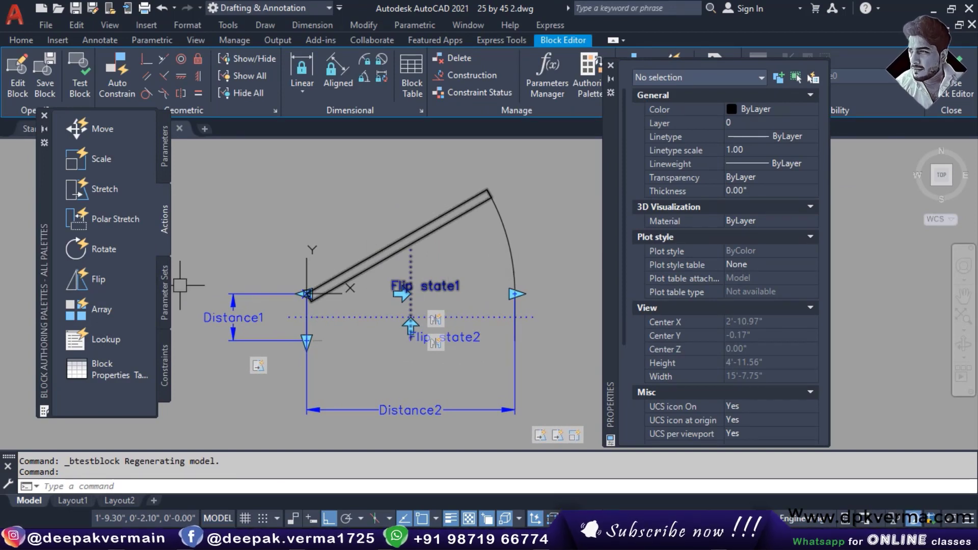
{"action": "left_click", "coordinate": [164, 176]}
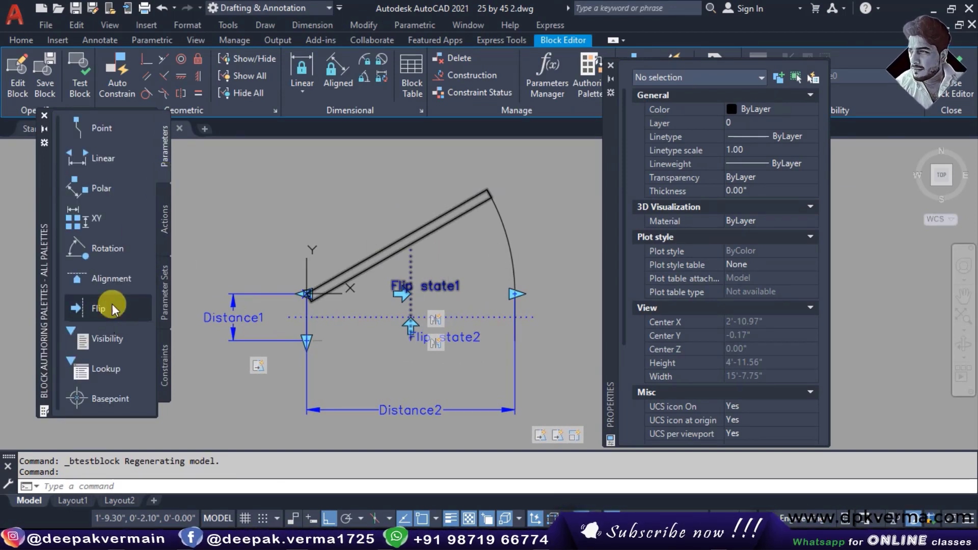
{"action": "left_click", "coordinate": [110, 279]}
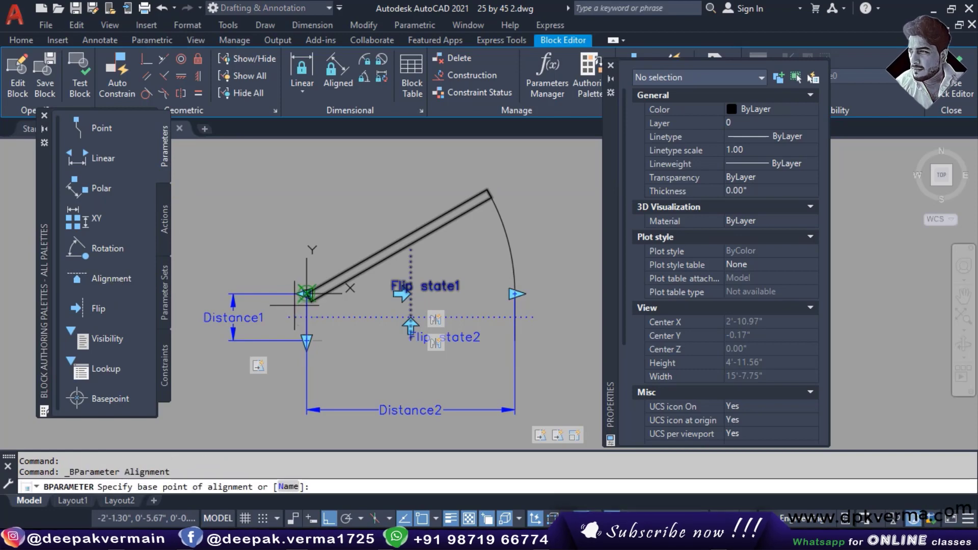
{"action": "scroll", "coordinate": [283, 297], "scroll_direction": "up", "scroll_amount": 2}
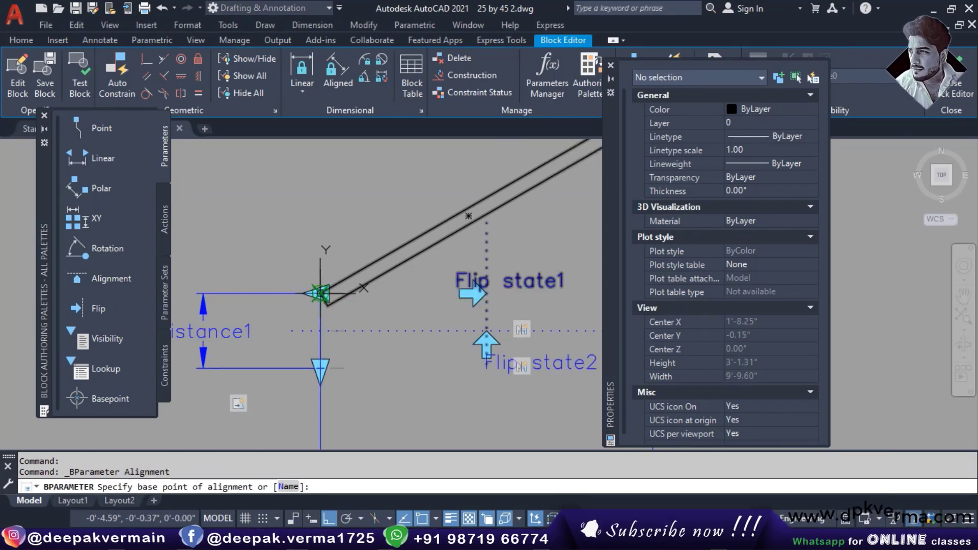
{"action": "left_click", "coordinate": [321, 294]}
{"action": "scroll", "coordinate": [319, 294], "scroll_direction": "down", "scroll_amount": 2}
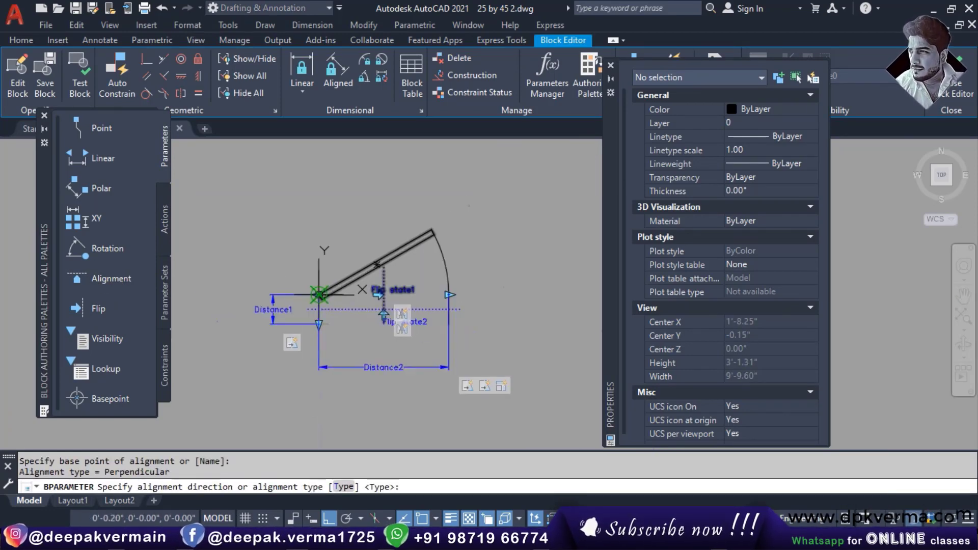
{"action": "left_click", "coordinate": [487, 295]}
{"action": "scroll", "coordinate": [317, 310], "scroll_direction": "up", "scroll_amount": 2}
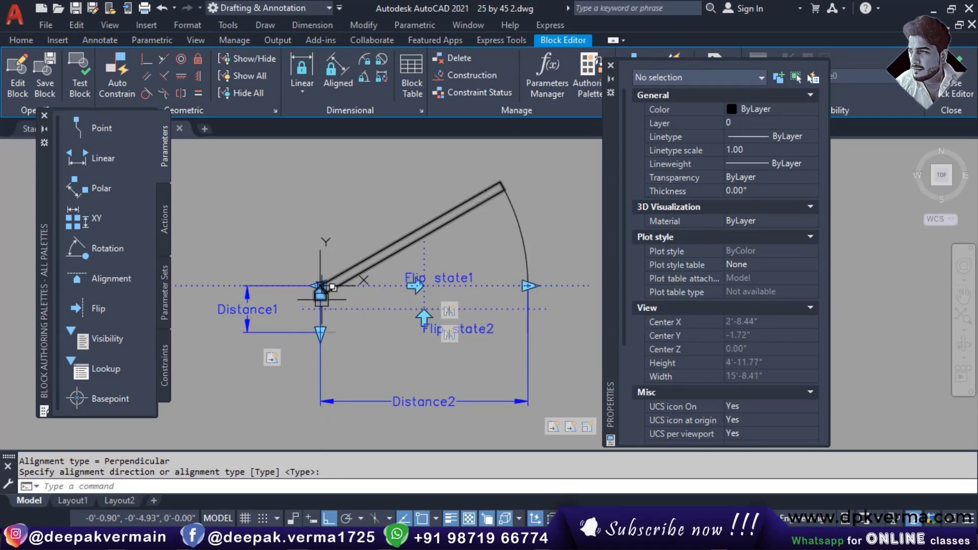
Step: Add a base point parameter at the hinge corner and save block d1
{"action": "left_click", "coordinate": [120, 371]}
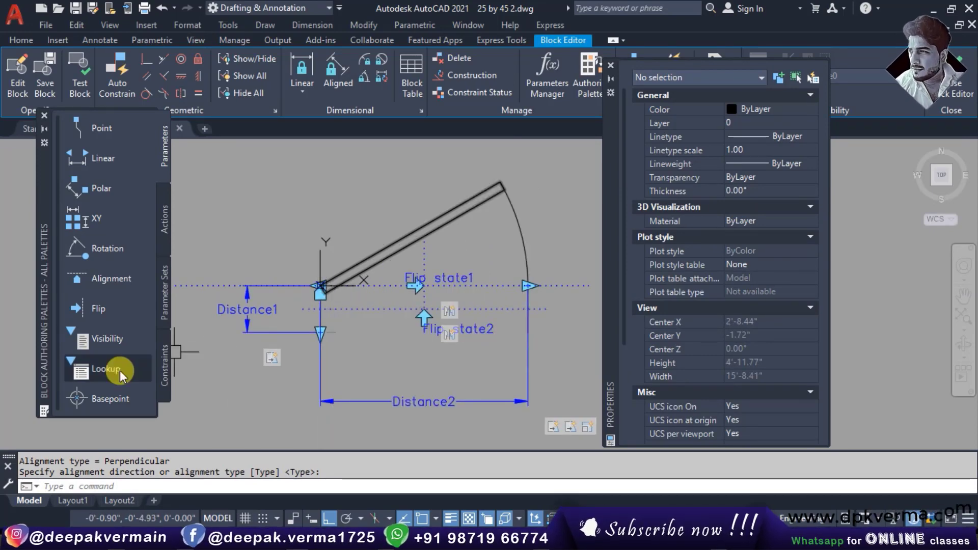
{"action": "left_click", "coordinate": [96, 397]}
{"action": "scroll", "coordinate": [281, 315], "scroll_direction": "up", "scroll_amount": 2}
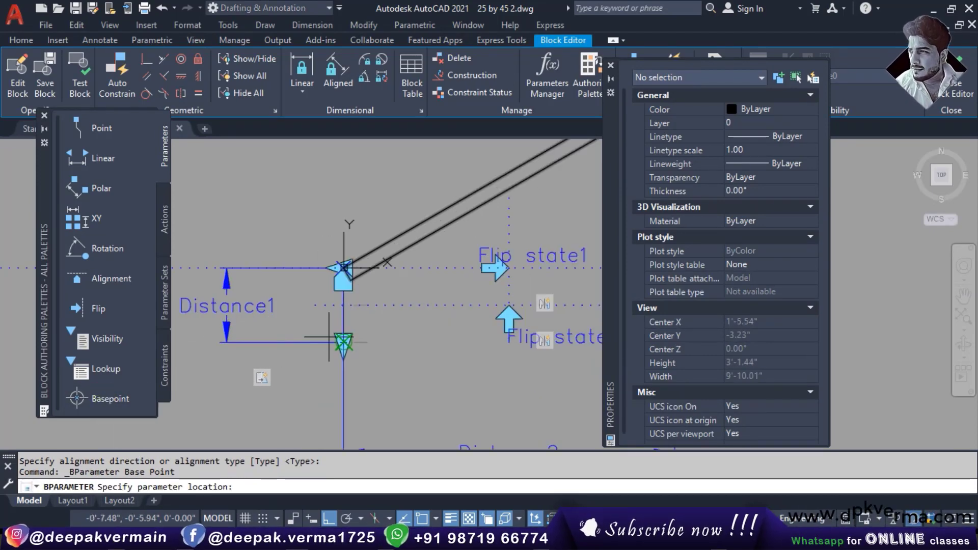
{"action": "left_click", "coordinate": [344, 268]}
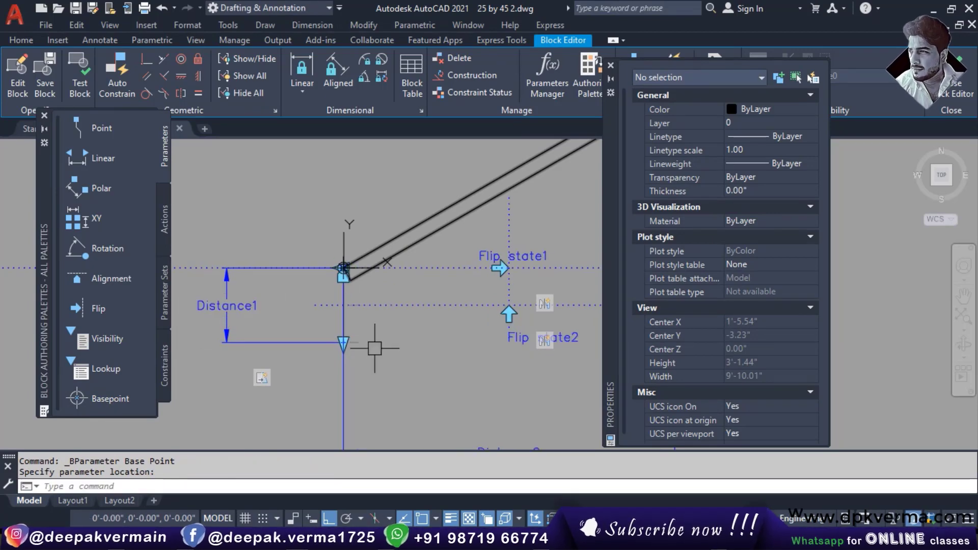
{"action": "scroll", "coordinate": [375, 349], "scroll_direction": "down", "scroll_amount": 4}
{"action": "middle_click_drag", "start_coordinate": [412, 362], "coordinate": [368, 327]}
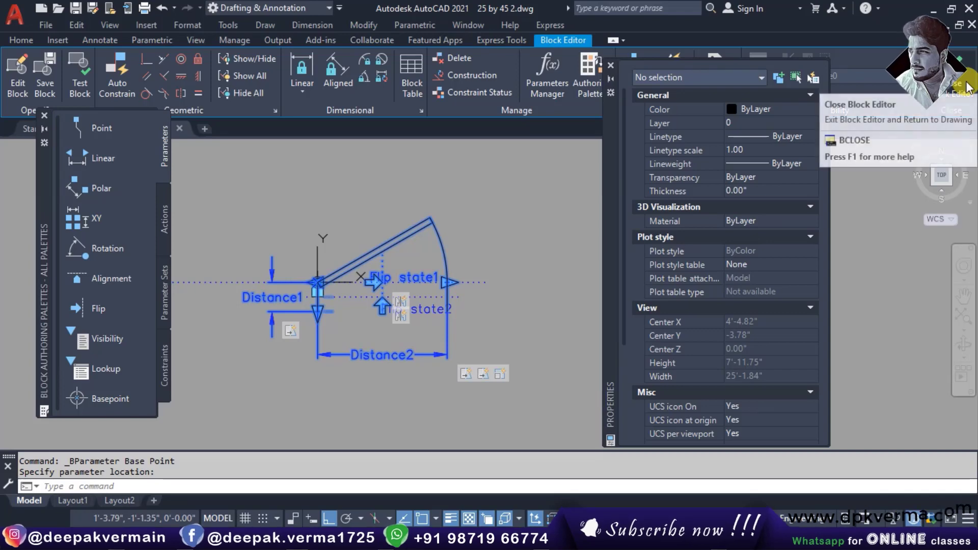
{"action": "left_click", "coordinate": [43, 74]}
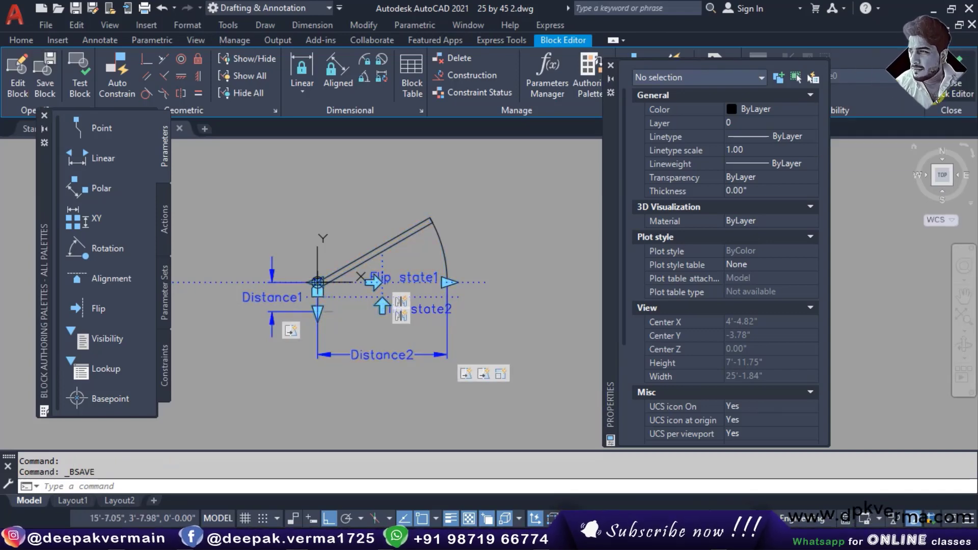
Step: Close the Block Editor and try flipping door block d1 in the drawing
{"action": "left_click", "coordinate": [950, 82]}
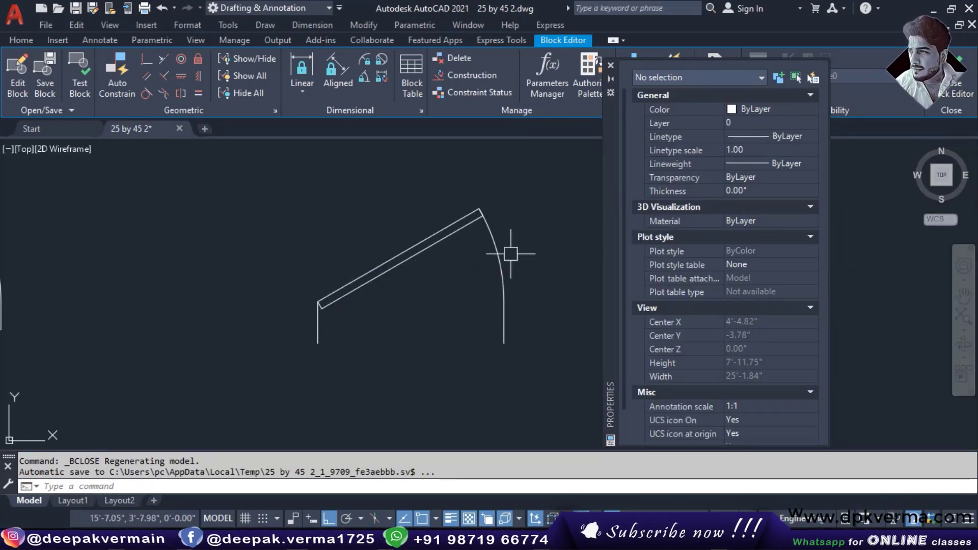
{"action": "left_click", "coordinate": [421, 230]}
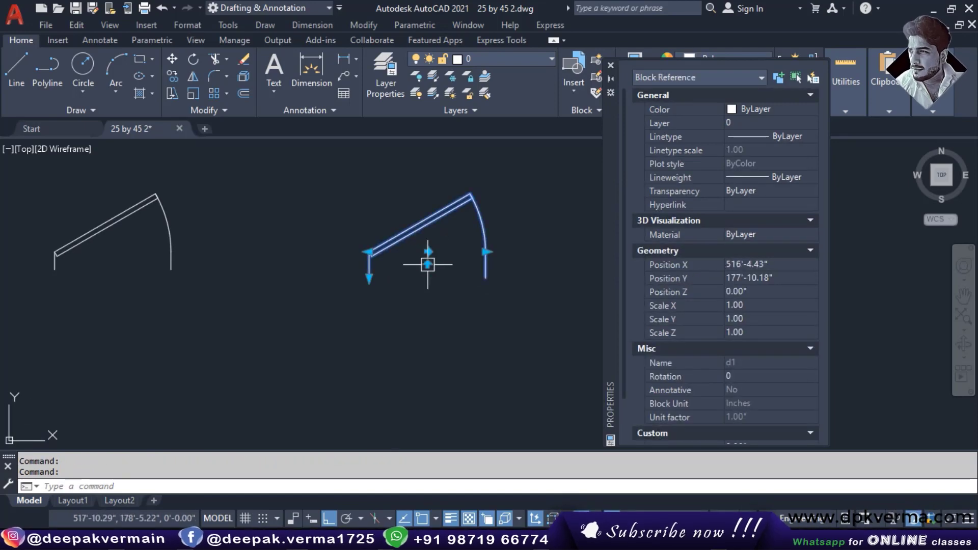
{"action": "middle_click_drag", "start_coordinate": [227, 250], "coordinate": [306, 277]}
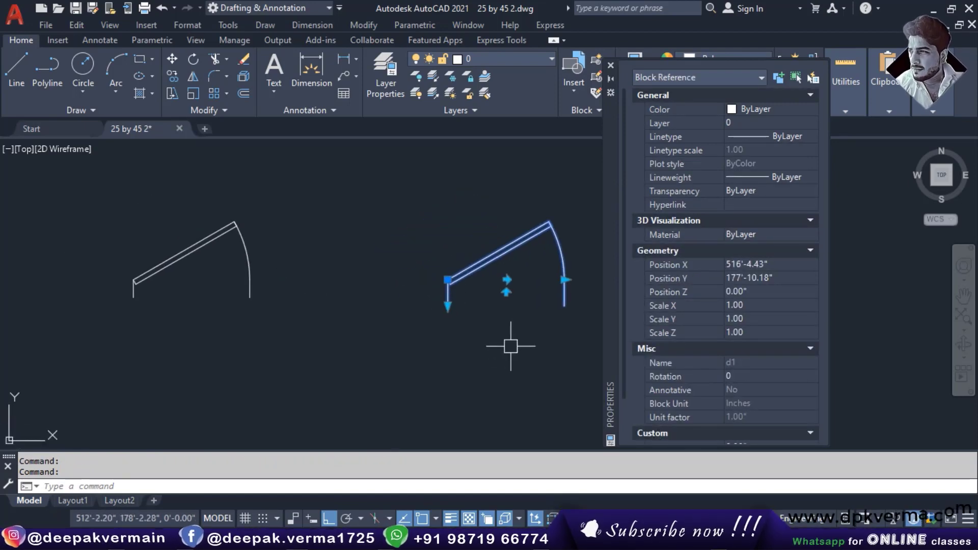
{"action": "middle_click_drag", "start_coordinate": [521, 275], "coordinate": [438, 266]}
{"action": "key", "text": "Escape"}
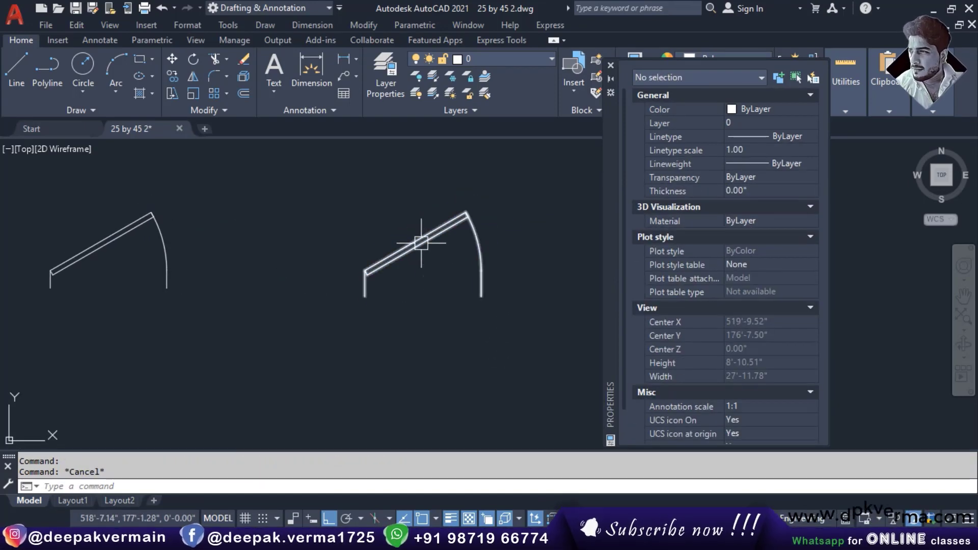
{"action": "left_click", "coordinate": [481, 239]}
{"action": "left_click", "coordinate": [423, 270]}
{"action": "left_click", "coordinate": [424, 270]}
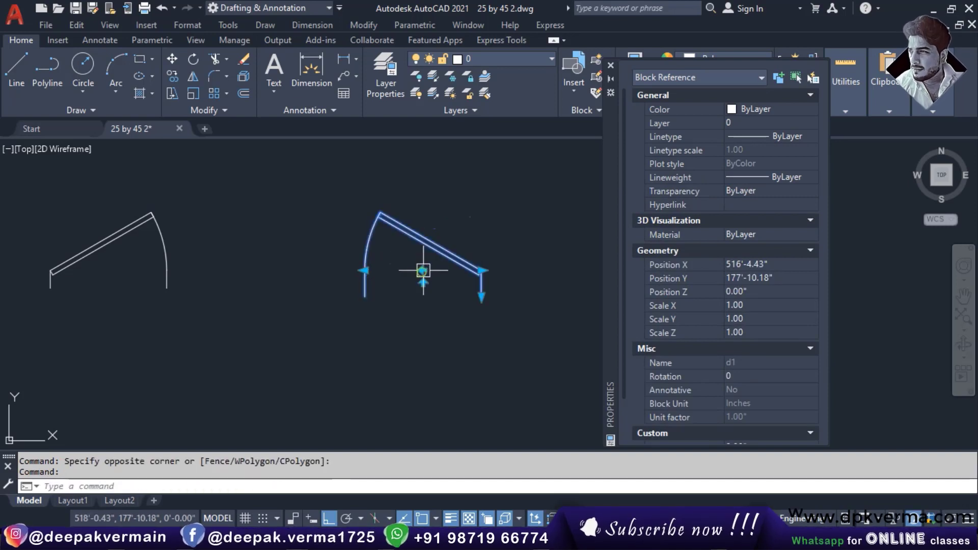
{"action": "key", "text": "Escape"}
Step: Move door block d1 by its hinge corner into the wall opening with M
{"action": "type", "text": "m"}
{"action": "key", "text": "Return"}
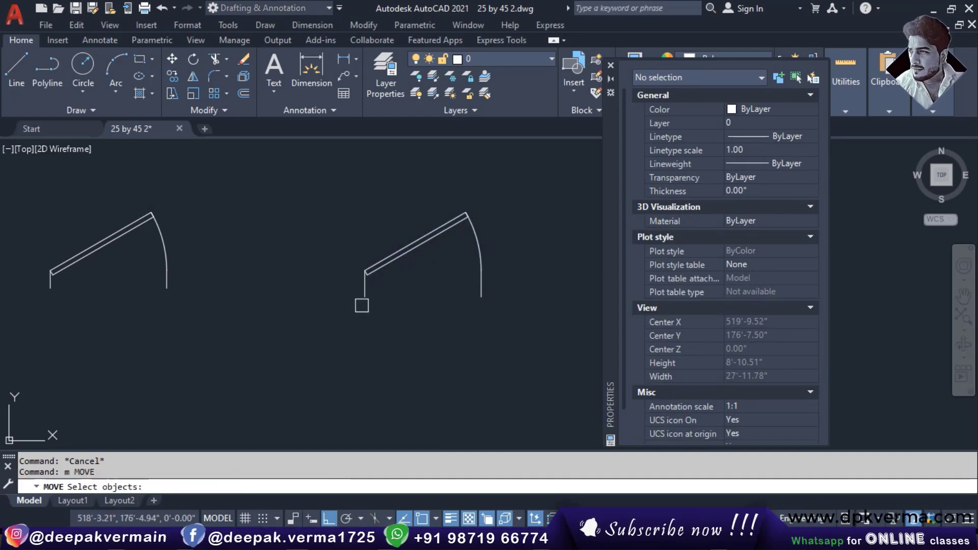
{"action": "left_click", "coordinate": [362, 294]}
{"action": "key", "text": "Return"}
{"action": "left_click", "coordinate": [364, 291]}
{"action": "scroll", "coordinate": [365, 295], "scroll_direction": "down", "scroll_amount": 3}
{"action": "scroll", "coordinate": [376, 304], "scroll_direction": "down", "scroll_amount": 3}
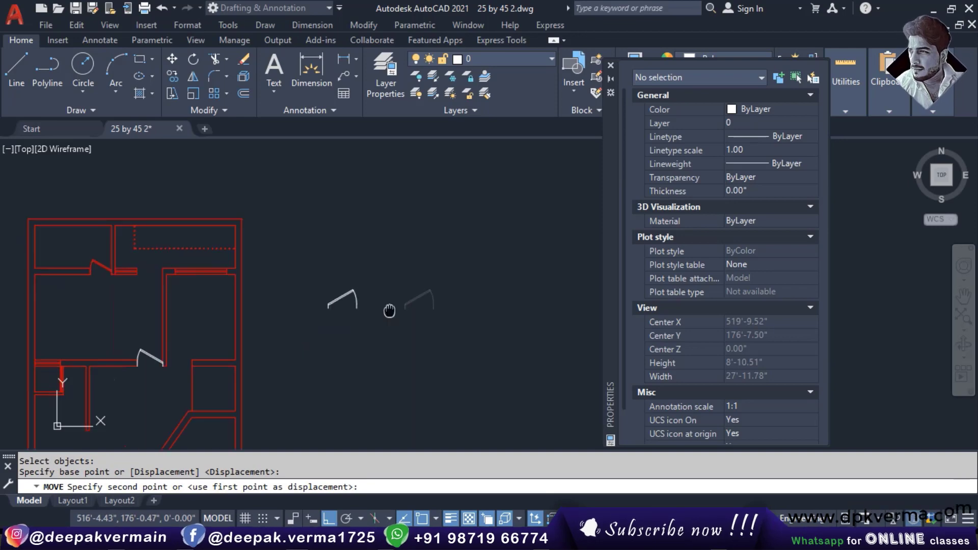
{"action": "scroll", "coordinate": [255, 260], "scroll_direction": "up", "scroll_amount": 3}
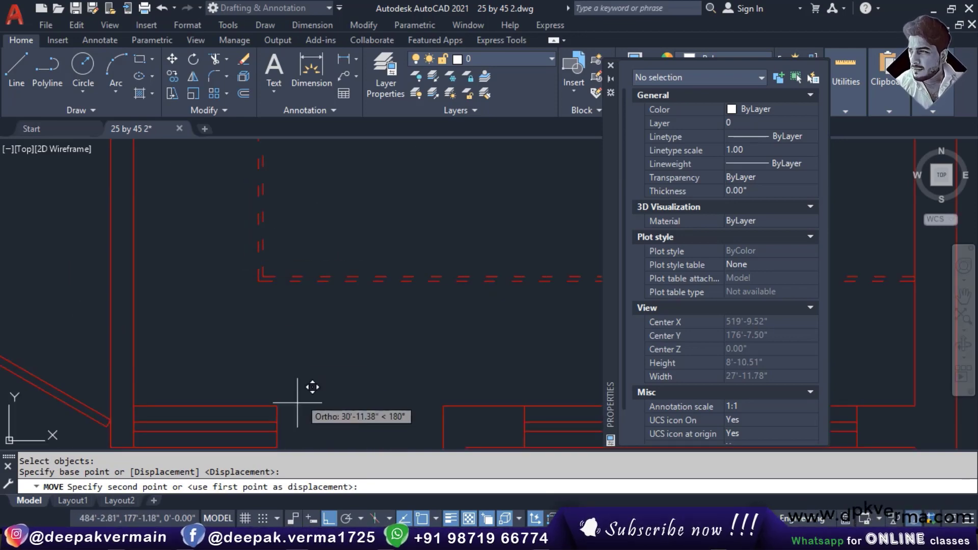
{"action": "scroll", "coordinate": [315, 367], "scroll_direction": "up", "scroll_amount": 3}
{"action": "left_click", "coordinate": [290, 345]}
{"action": "key", "text": "Escape"}
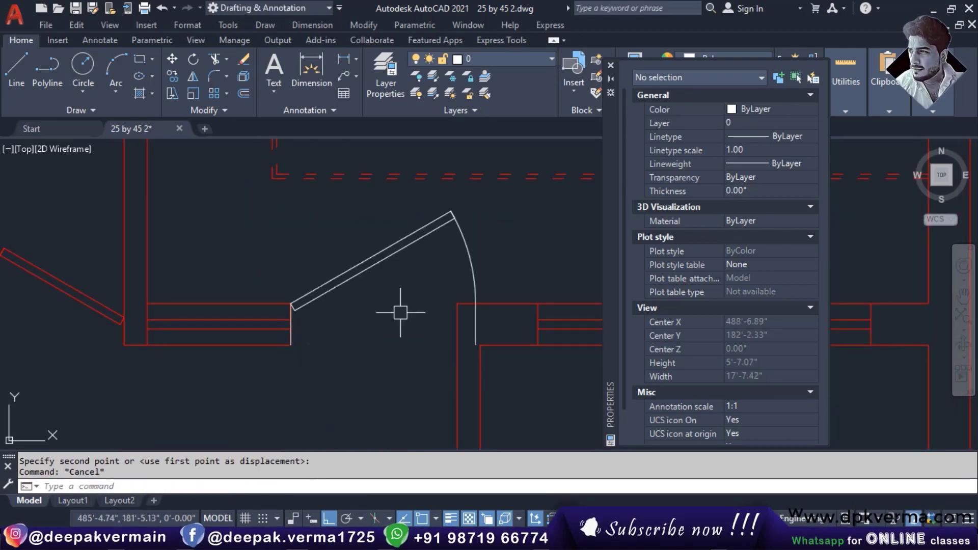
Step: Flip the placed door to the other swing and back to hinge on the left jamb
{"action": "left_click", "coordinate": [400, 248]}
{"action": "left_click", "coordinate": [475, 304]}
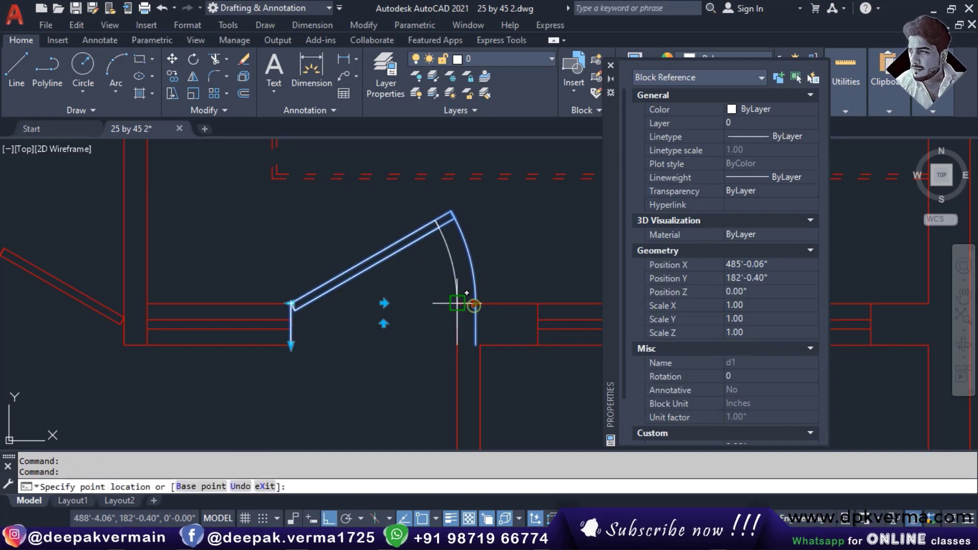
{"action": "left_click", "coordinate": [385, 302]}
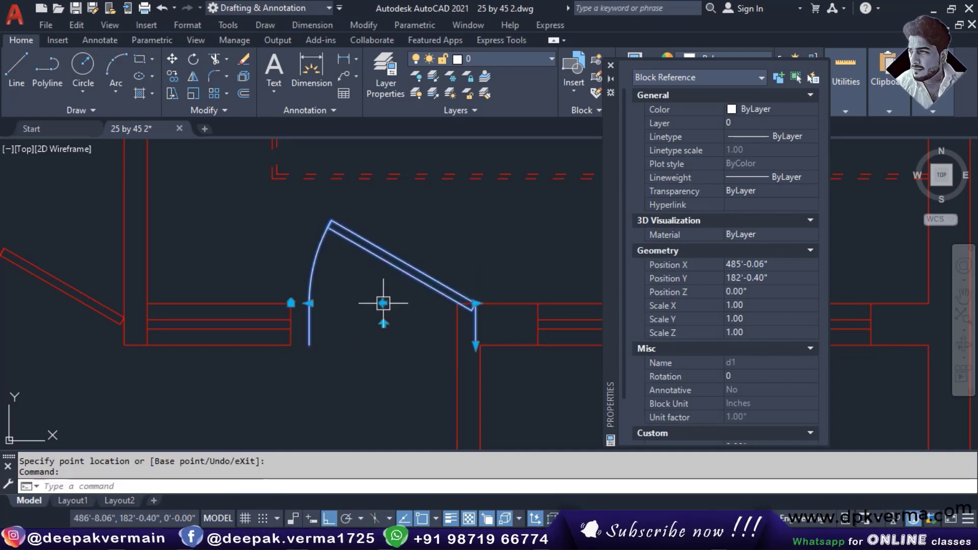
{"action": "left_click", "coordinate": [383, 303]}
{"action": "middle_click_drag", "start_coordinate": [349, 283], "coordinate": [281, 242]}
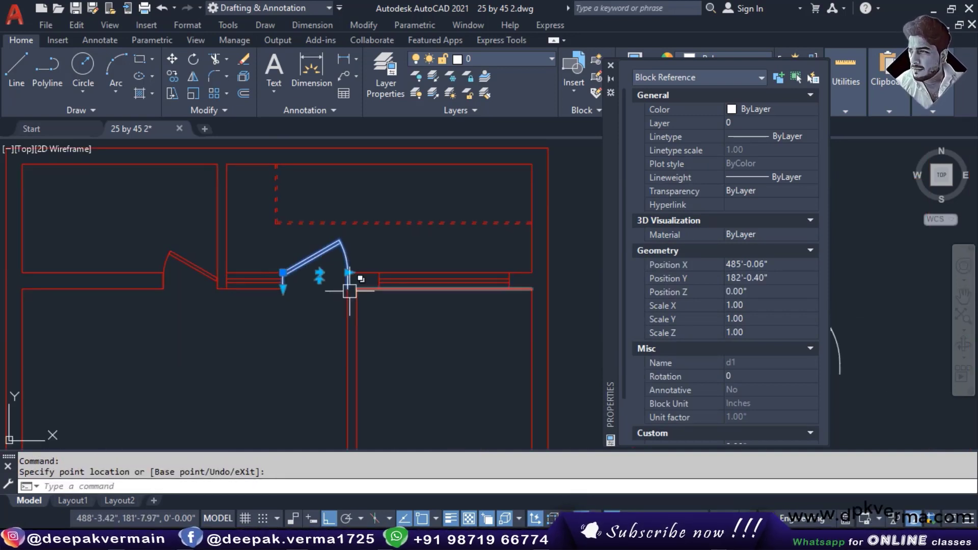
{"action": "key", "text": "Escape"}
{"action": "left_click", "coordinate": [390, 210]}
{"action": "left_click", "coordinate": [383, 243]}
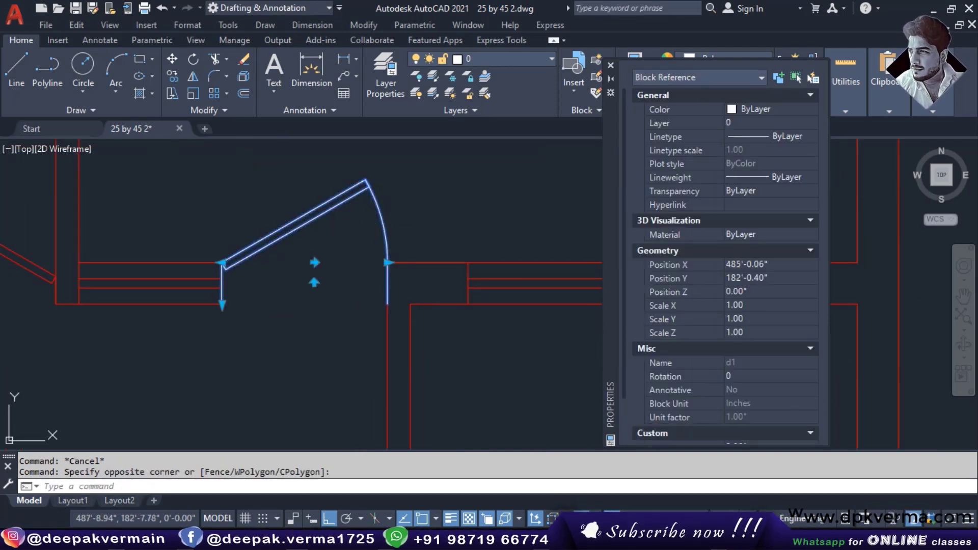
{"action": "double_click", "coordinate": [382, 218]}
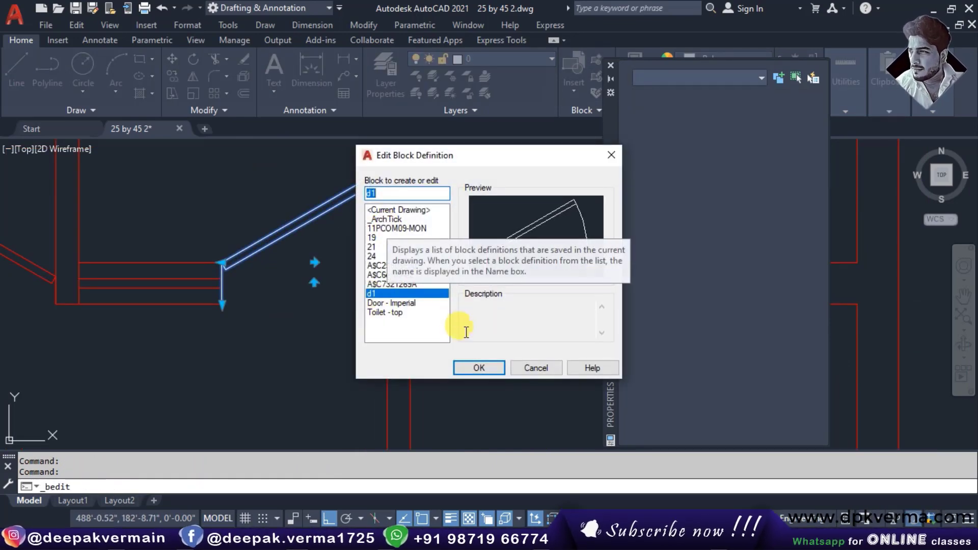
{"action": "left_click", "coordinate": [476, 367]}
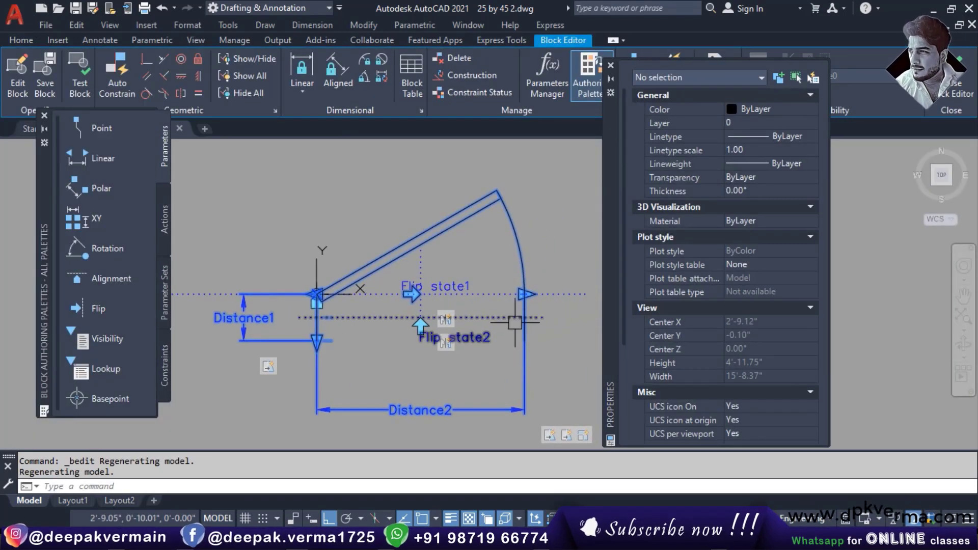
{"action": "left_click", "coordinate": [550, 434]}
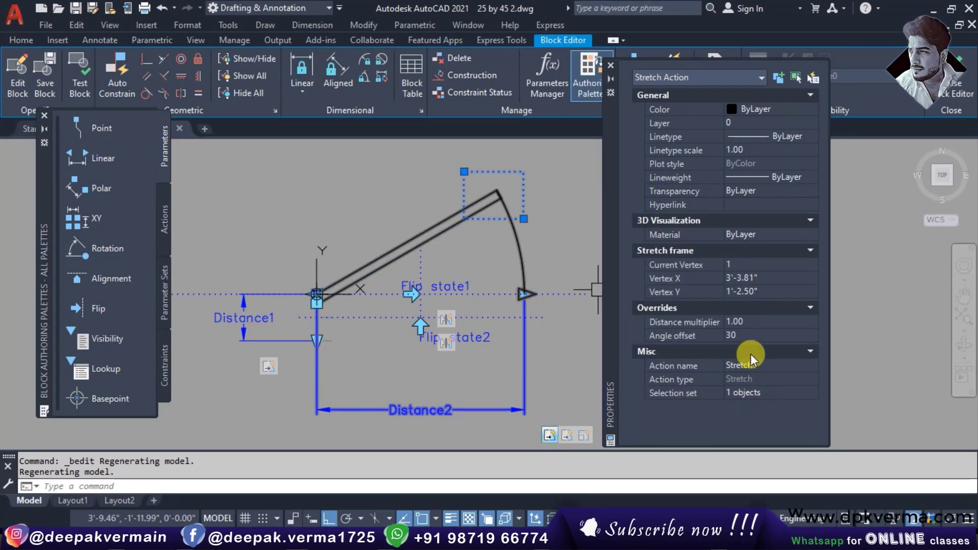
{"action": "key", "text": "Escape"}
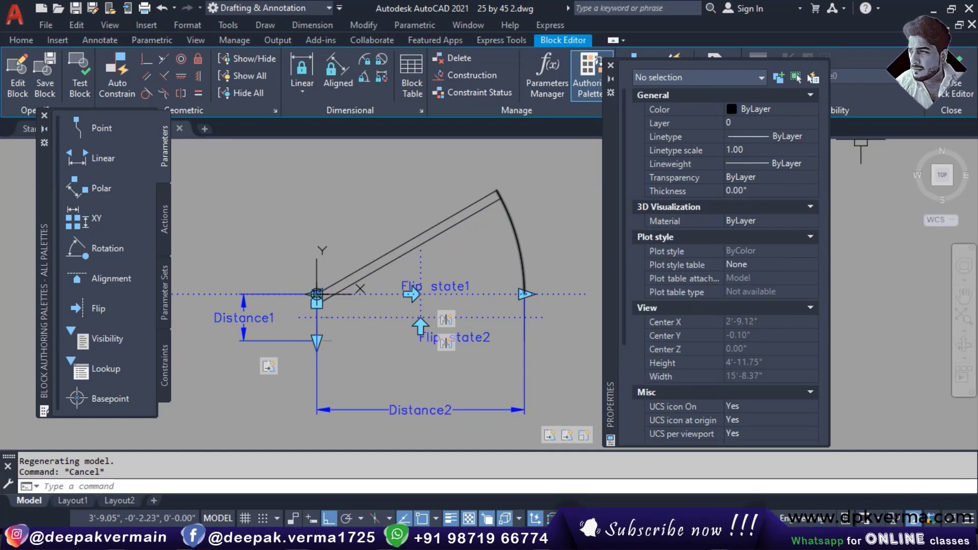
{"action": "left_click", "coordinate": [952, 89]}
{"action": "left_click", "coordinate": [410, 251]}
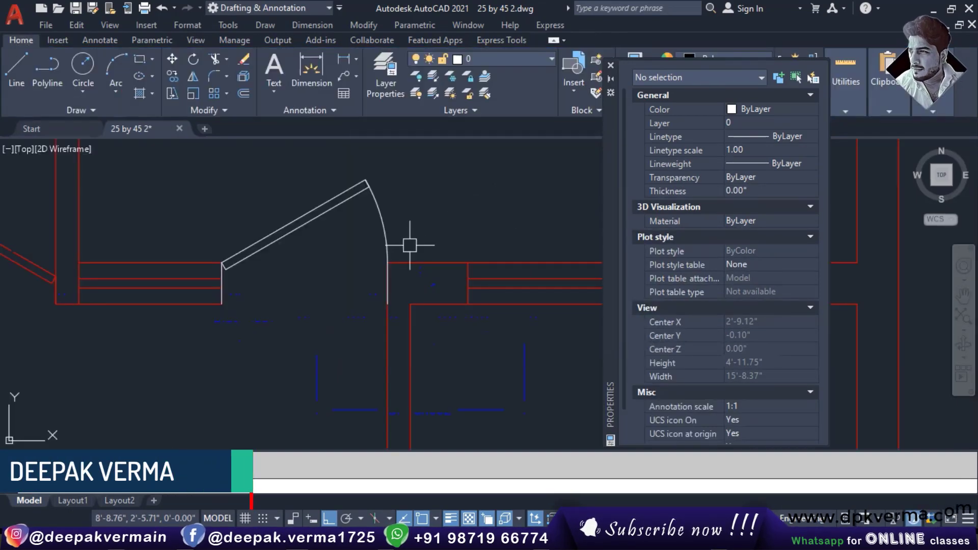
{"action": "scroll", "coordinate": [415, 246], "scroll_direction": "down", "scroll_amount": 3}
{"action": "scroll", "coordinate": [445, 284], "scroll_direction": "down", "scroll_amount": 2}
{"action": "mouse_move", "coordinate": [525, 314]}
{"action": "middle_mouse_down"}
{"action": "mouse_move", "coordinate": [372, 262]}
{"action": "mouse_move", "coordinate": [339, 316]}
{"action": "middle_mouse_up"}
{"action": "scroll", "coordinate": [364, 268], "scroll_direction": "up", "scroll_amount": 3}
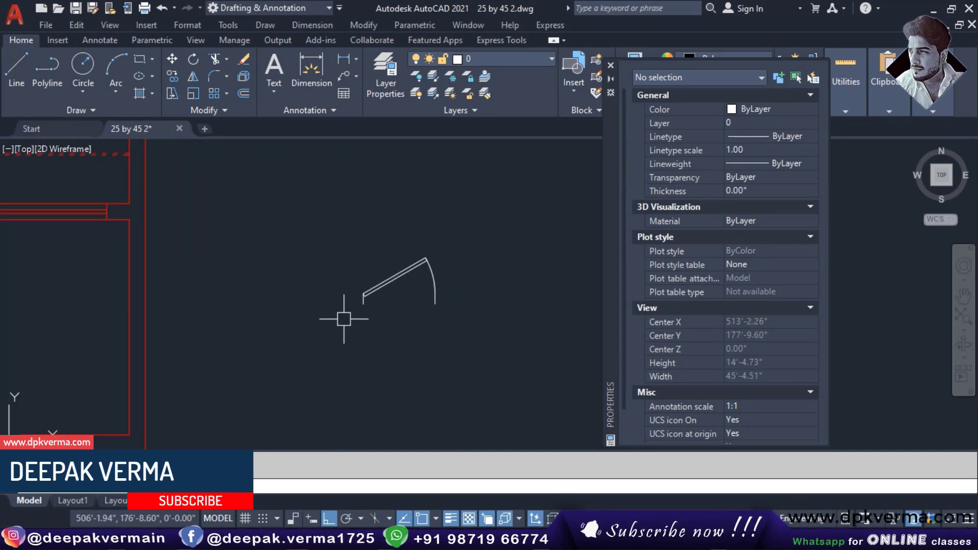
Step: Close the Properties palette and open the Tool Palettes with Ctrl+3
{"action": "scroll", "coordinate": [421, 266], "scroll_direction": "up", "scroll_amount": 2}
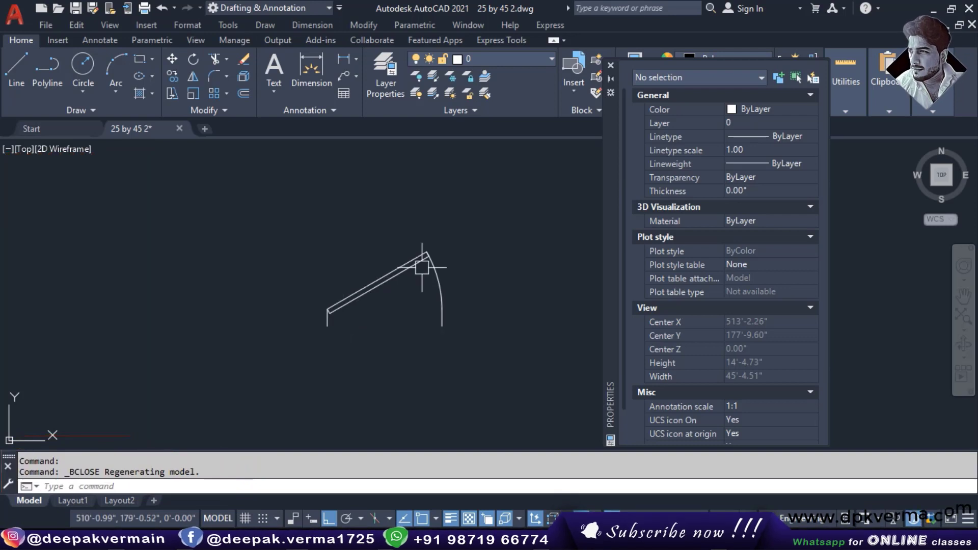
{"action": "scroll", "coordinate": [421, 267], "scroll_direction": "up", "scroll_amount": 2}
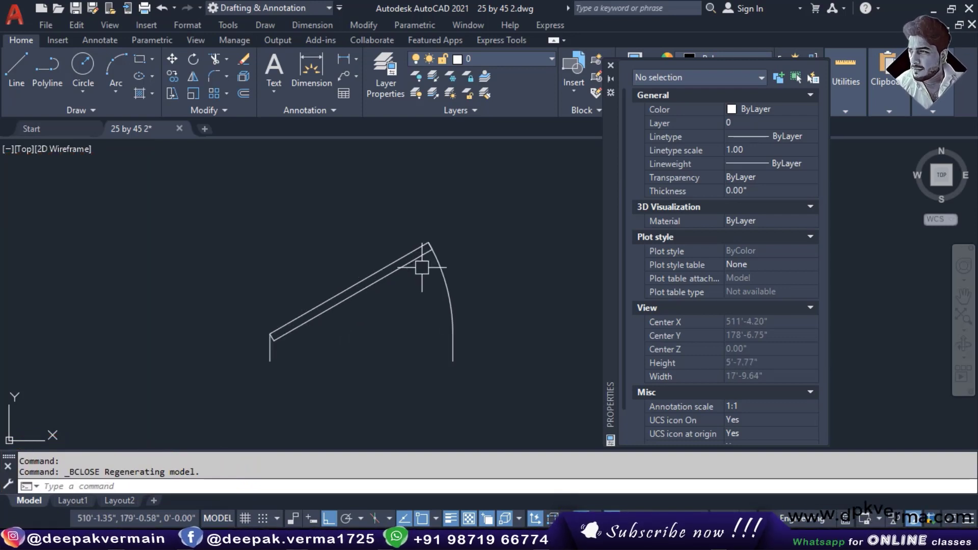
{"action": "left_click", "coordinate": [611, 65]}
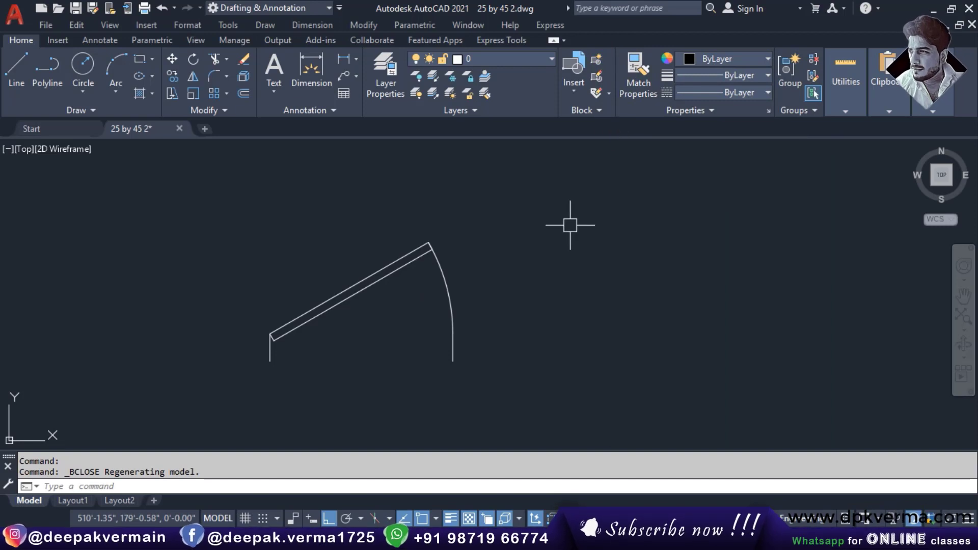
{"action": "key", "text": "ctrl+3"}
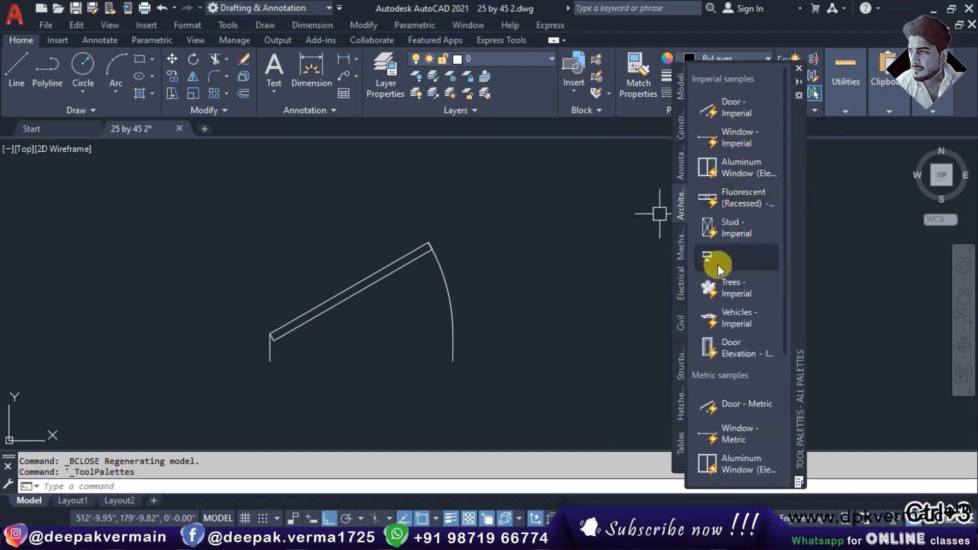
Step: Pan and zoom to bring the whole house floor plan into view
{"action": "scroll", "coordinate": [351, 324], "scroll_direction": "down", "scroll_amount": 4}
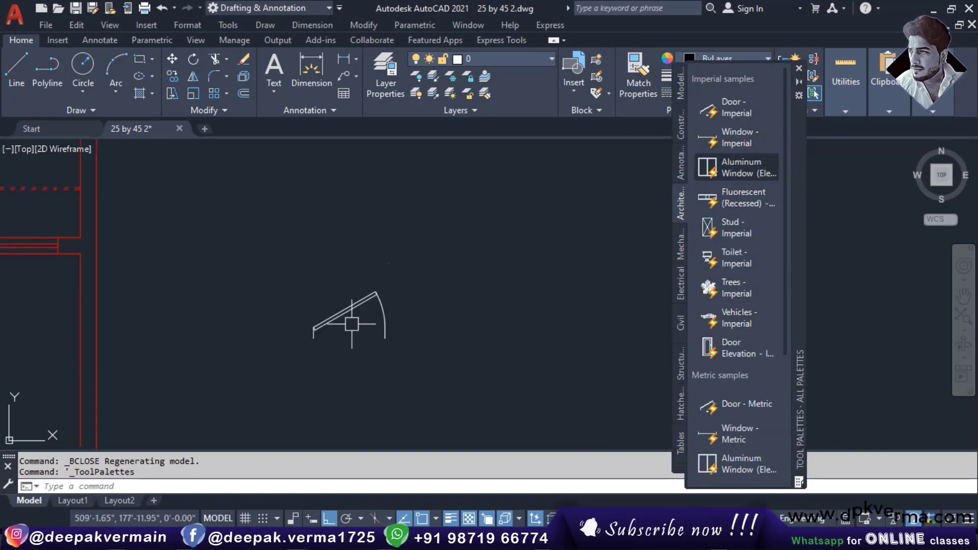
{"action": "scroll", "coordinate": [244, 343], "scroll_direction": "down", "scroll_amount": 3}
{"action": "scroll", "coordinate": [376, 317], "scroll_direction": "up", "scroll_amount": 1}
{"action": "scroll", "coordinate": [346, 327], "scroll_direction": "up", "scroll_amount": 1}
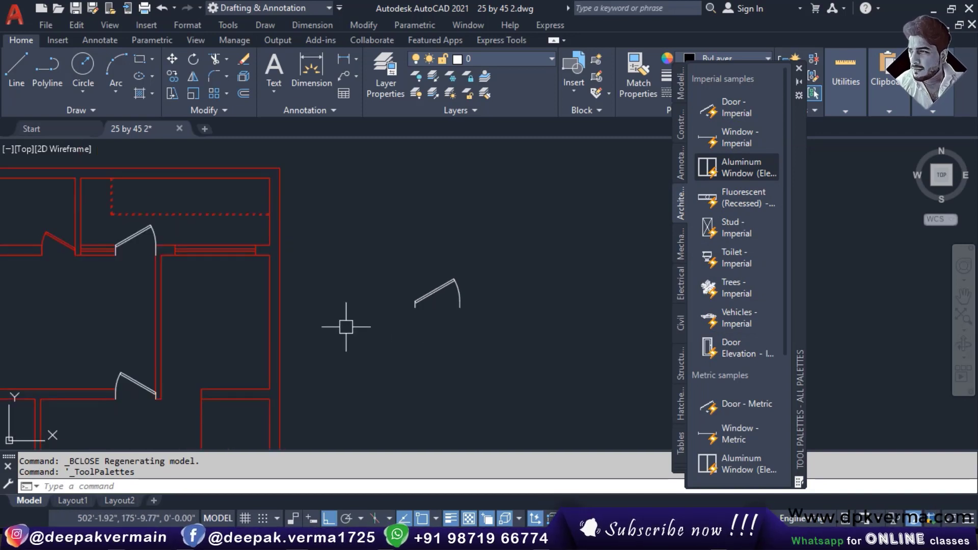
{"action": "middle_click_drag", "start_coordinate": [346, 327], "coordinate": [436, 290]}
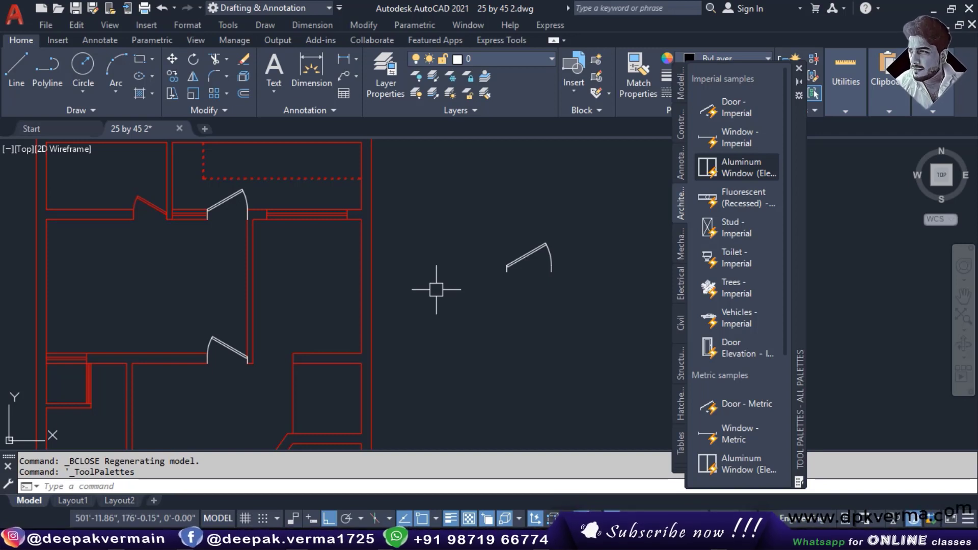
{"action": "scroll", "coordinate": [445, 289], "scroll_direction": "down", "scroll_amount": 5}
{"action": "scroll", "coordinate": [446, 288], "scroll_direction": "down", "scroll_amount": 2}
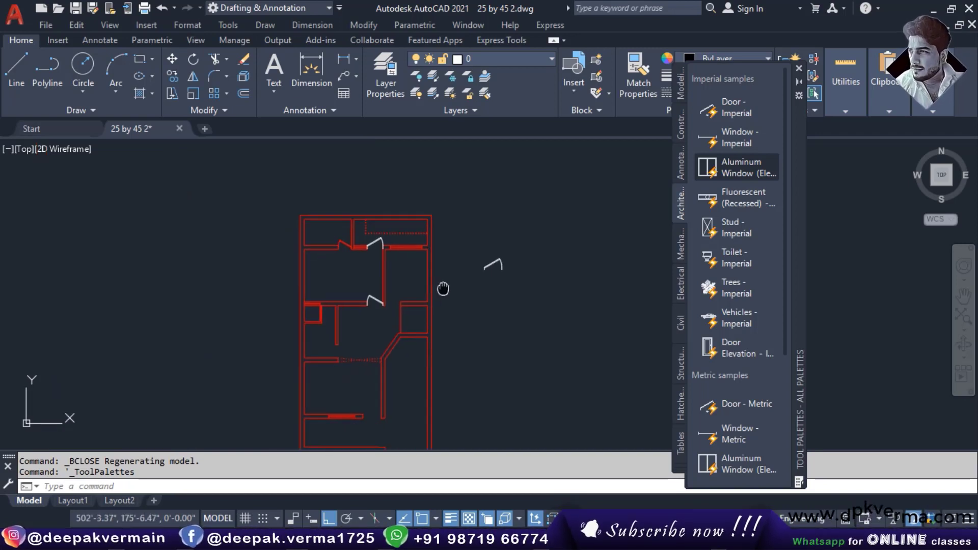
{"action": "middle_click_drag", "start_coordinate": [443, 287], "coordinate": [450, 199]}
{"action": "scroll", "coordinate": [442, 198], "scroll_direction": "up", "scroll_amount": 2}
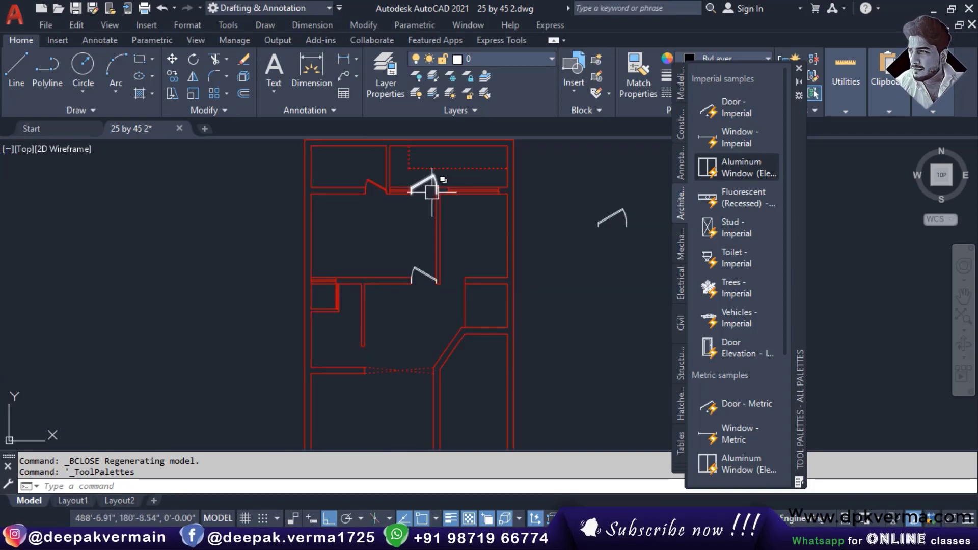